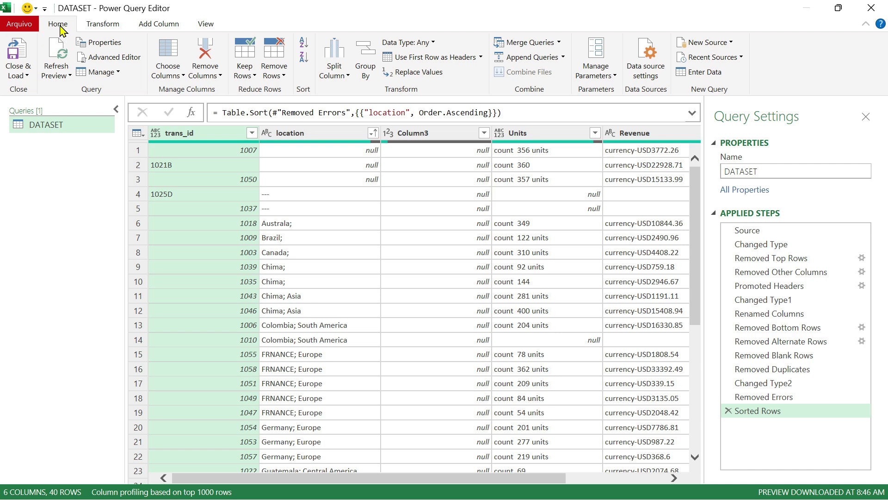
Select the location column and examine how its country and region entries are separated
{"action": "left_click", "coordinate": [342, 77]}
{"action": "left_click", "coordinate": [343, 75]}
{"action": "scroll", "coordinate": [319, 305], "scroll_direction": "down", "scroll_amount": 5}
{"action": "scroll", "coordinate": [319, 308], "scroll_direction": "up", "scroll_amount": 5}
{"action": "left_click", "coordinate": [321, 134]}
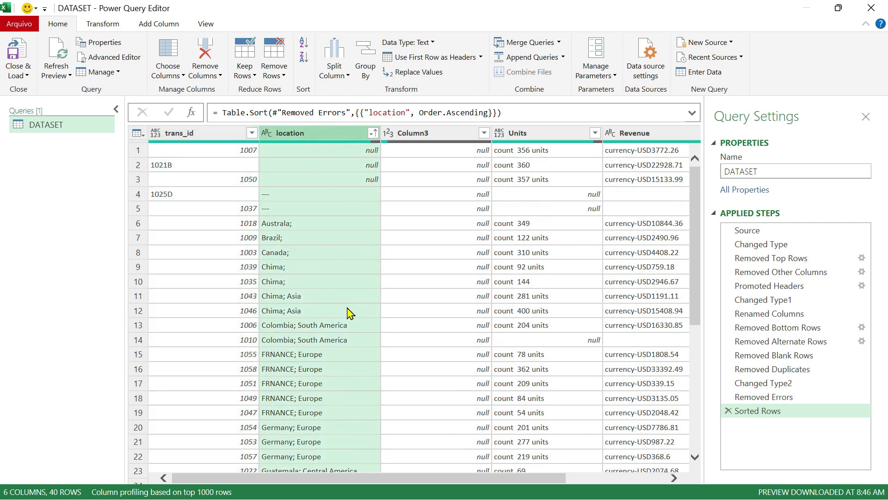
{"action": "scroll", "coordinate": [344, 306], "scroll_direction": "down", "scroll_amount": 5}
{"action": "scroll", "coordinate": [332, 286], "scroll_direction": "up", "scroll_amount": 5}
{"action": "scroll", "coordinate": [337, 216], "scroll_direction": "down", "scroll_amount": 3}
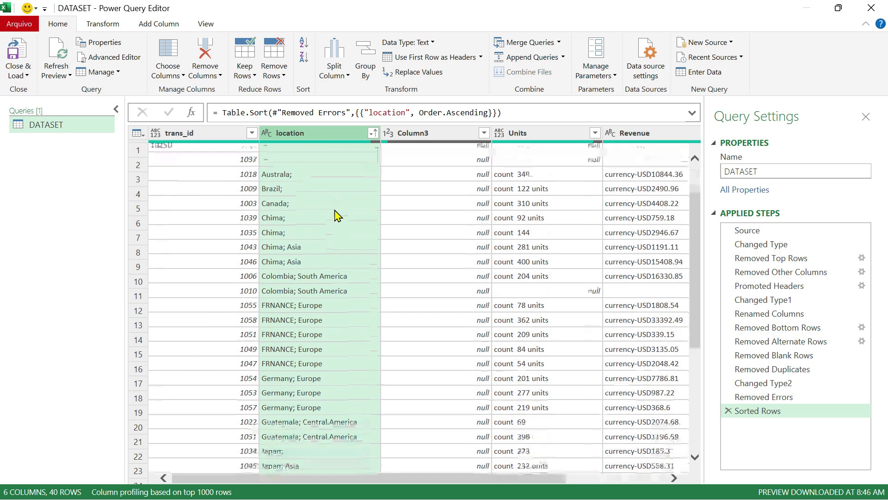
{"action": "scroll", "coordinate": [336, 215], "scroll_direction": "down", "scroll_amount": 1}
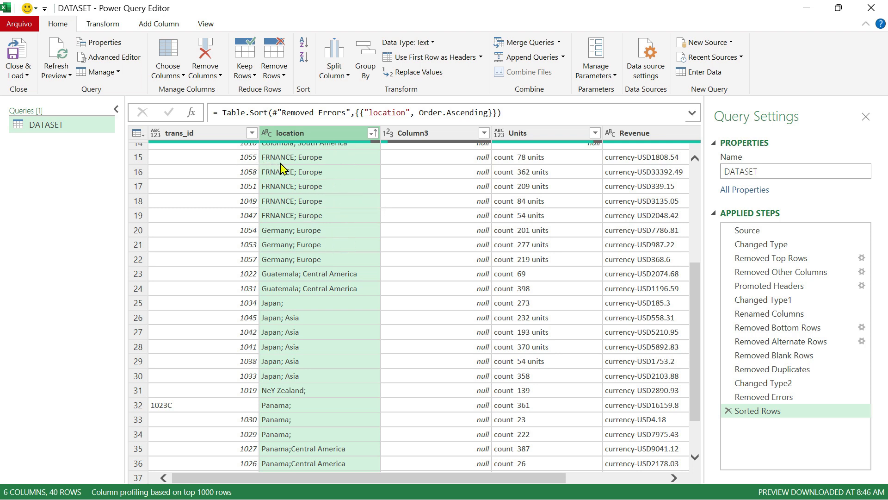
{"action": "scroll", "coordinate": [284, 185], "scroll_direction": "up", "scroll_amount": 3}
{"action": "scroll", "coordinate": [286, 199], "scroll_direction": "down", "scroll_amount": 1}
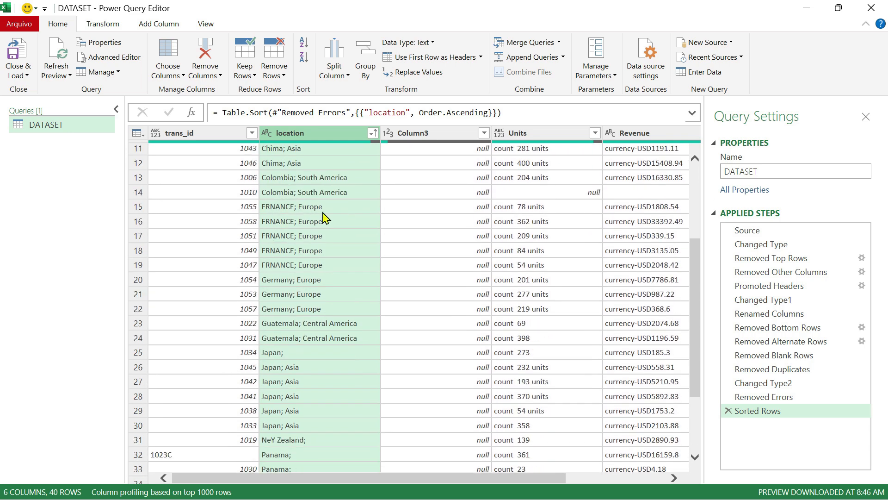
{"action": "scroll", "coordinate": [337, 326], "scroll_direction": "down", "scroll_amount": 3}
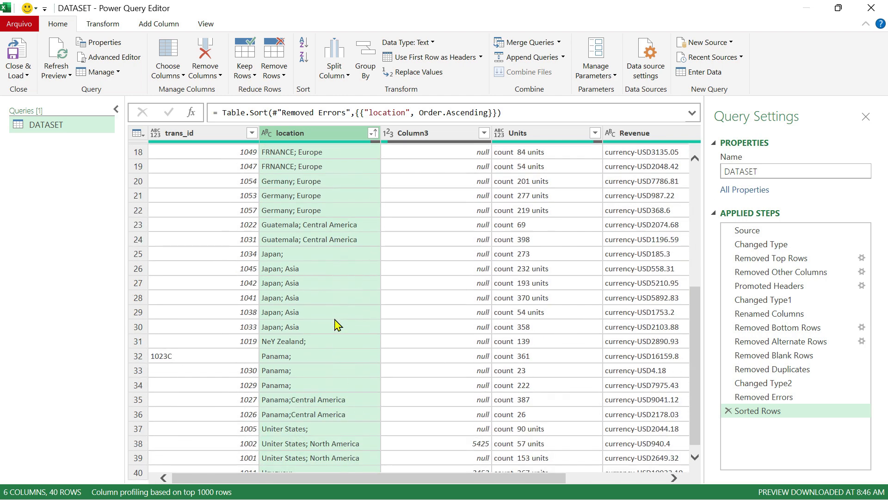
{"action": "scroll", "coordinate": [337, 324], "scroll_direction": "up", "scroll_amount": 3}
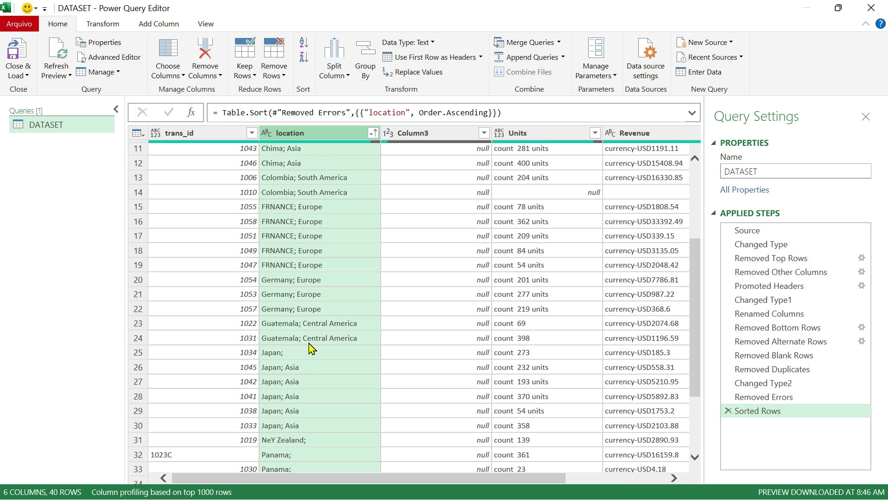
{"action": "scroll", "coordinate": [328, 246], "scroll_direction": "down", "scroll_amount": 3}
{"action": "scroll", "coordinate": [328, 246], "scroll_direction": "down", "scroll_amount": 1}
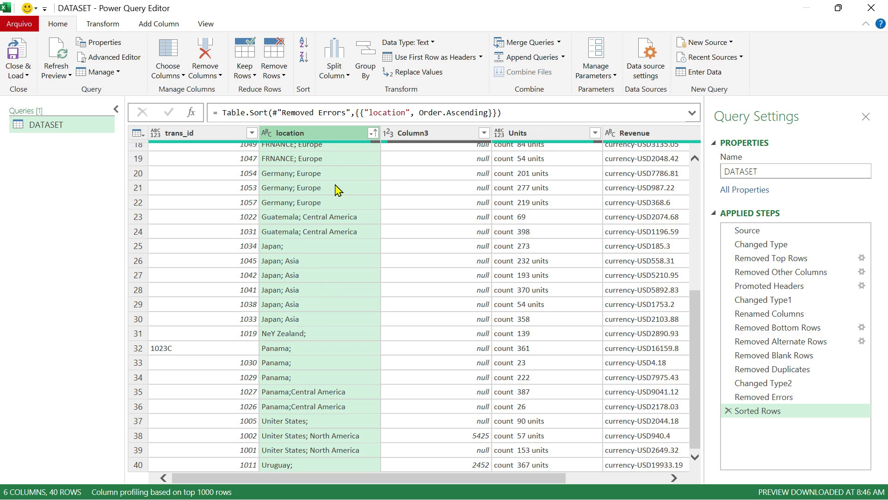
{"action": "scroll", "coordinate": [333, 293], "scroll_direction": "up", "scroll_amount": 6}
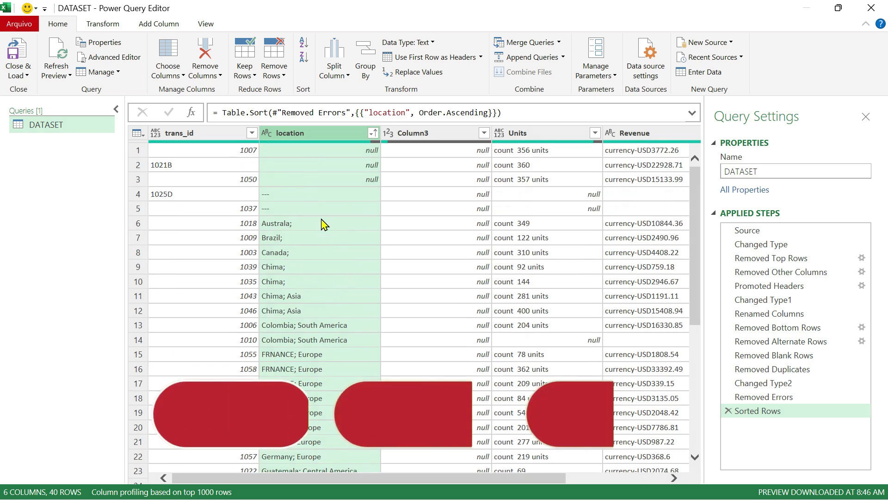
{"action": "left_click", "coordinate": [347, 76]}
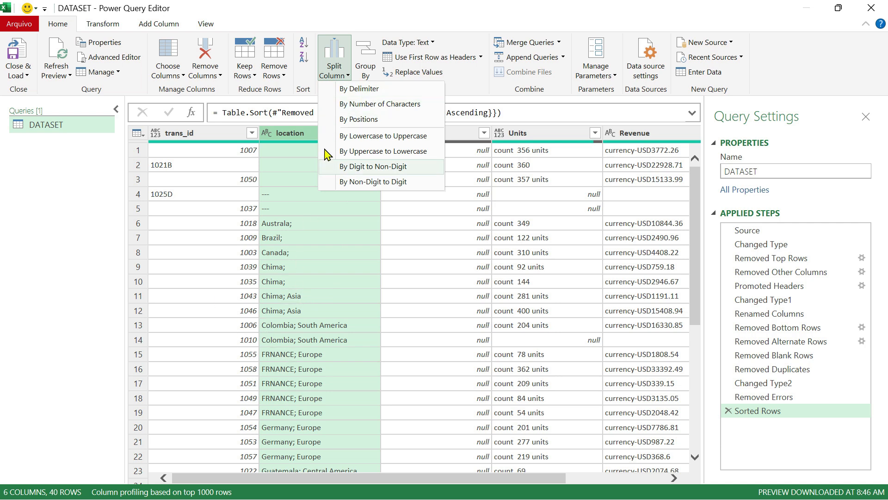
{"action": "left_click", "coordinate": [359, 90]}
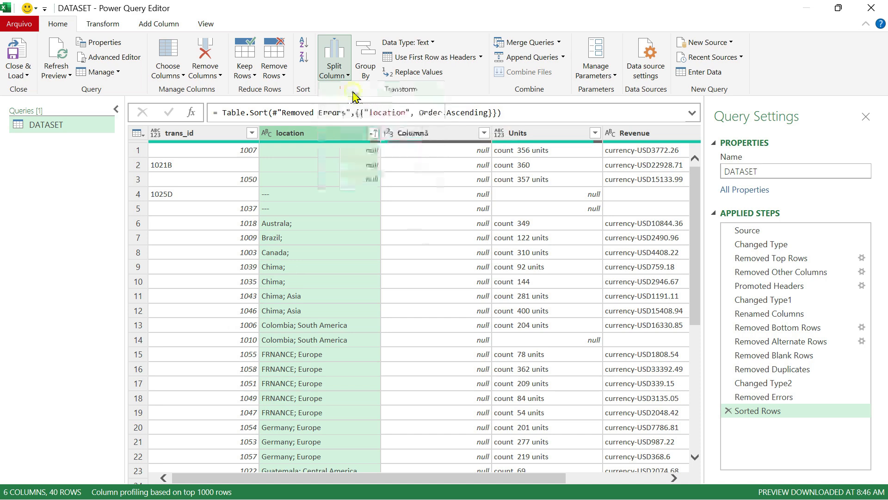
{"action": "left_click_drag", "start_coordinate": [413, 102], "coordinate": [551, 78]}
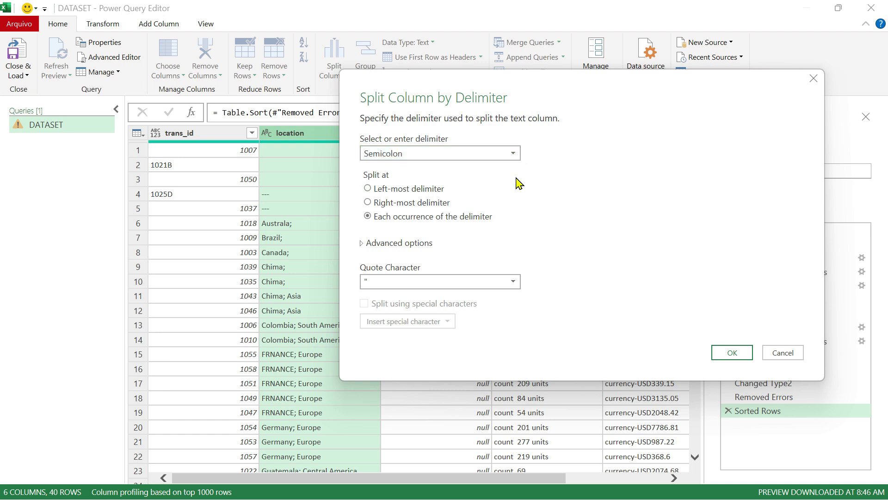
{"action": "left_click", "coordinate": [514, 155]}
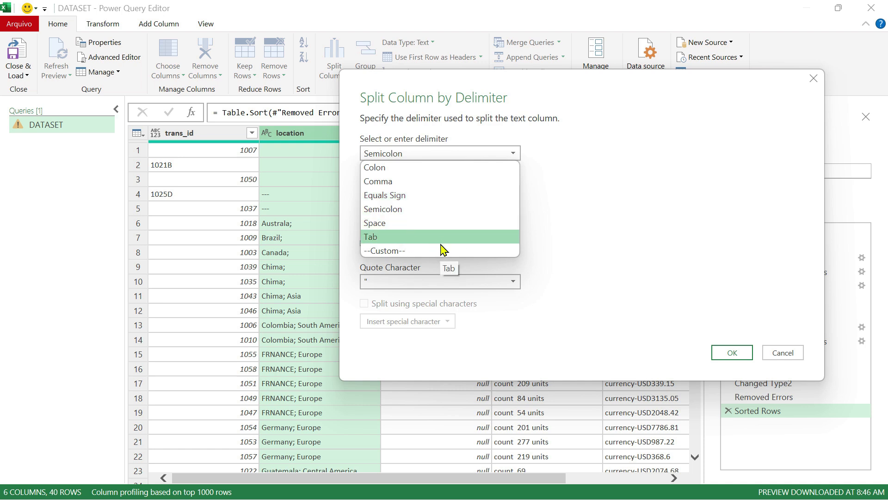
{"action": "left_click", "coordinate": [391, 251]}
{"action": "left_click", "coordinate": [395, 172]}
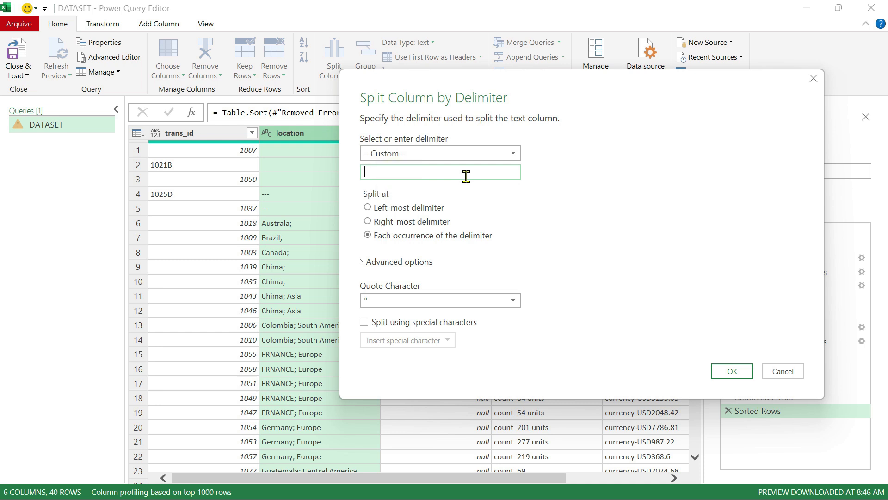
{"action": "type", "text": "*"}
{"action": "key", "text": "BackSpace"}
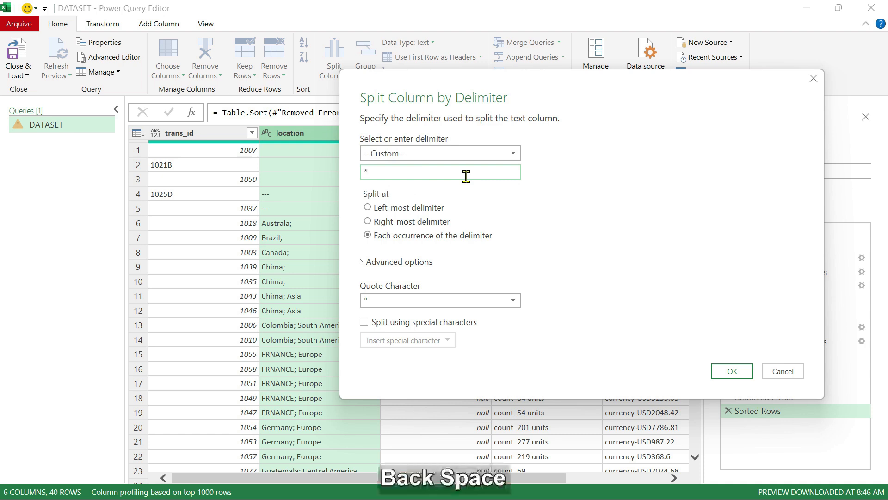
{"action": "left_click", "coordinate": [513, 154]}
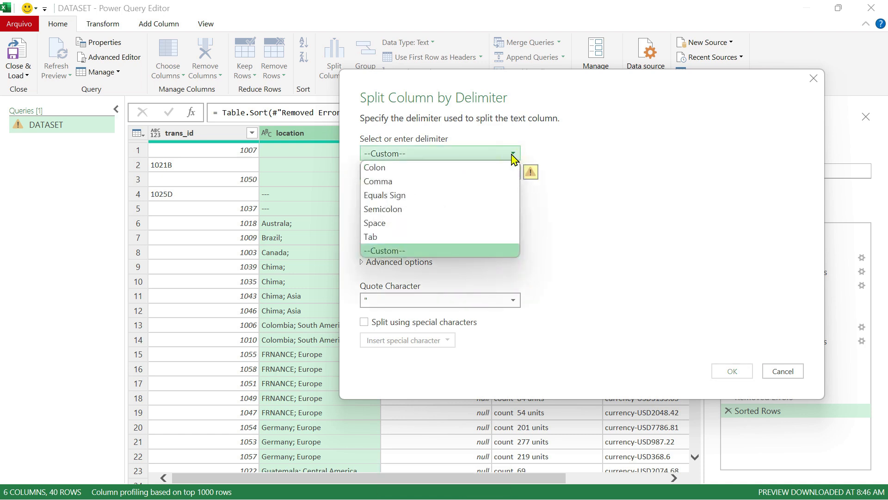
{"action": "left_click", "coordinate": [404, 210]}
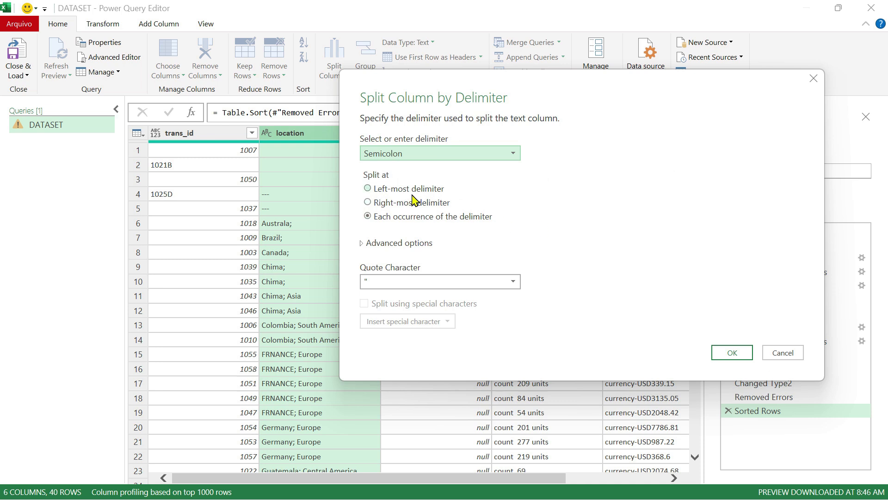
{"action": "left_click_drag", "start_coordinate": [525, 78], "coordinate": [575, 71]}
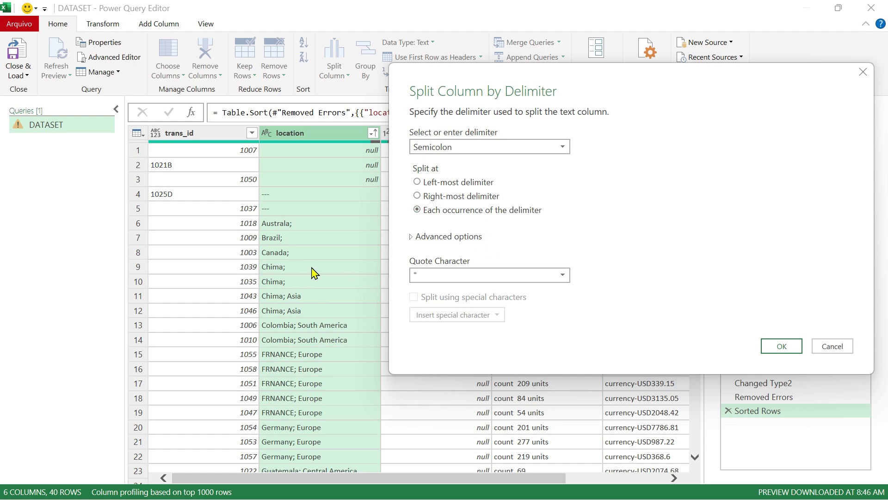
{"action": "left_click", "coordinate": [863, 72]}
Split the location column by delimiter at each occurrence of the semicolon
{"action": "scroll", "coordinate": [332, 230], "scroll_direction": "down", "scroll_amount": 6}
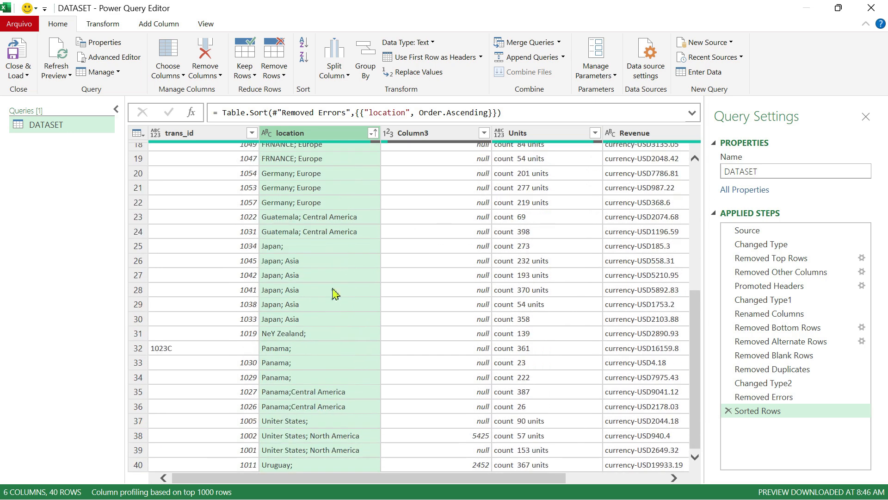
{"action": "scroll", "coordinate": [313, 441], "scroll_direction": "up", "scroll_amount": 6}
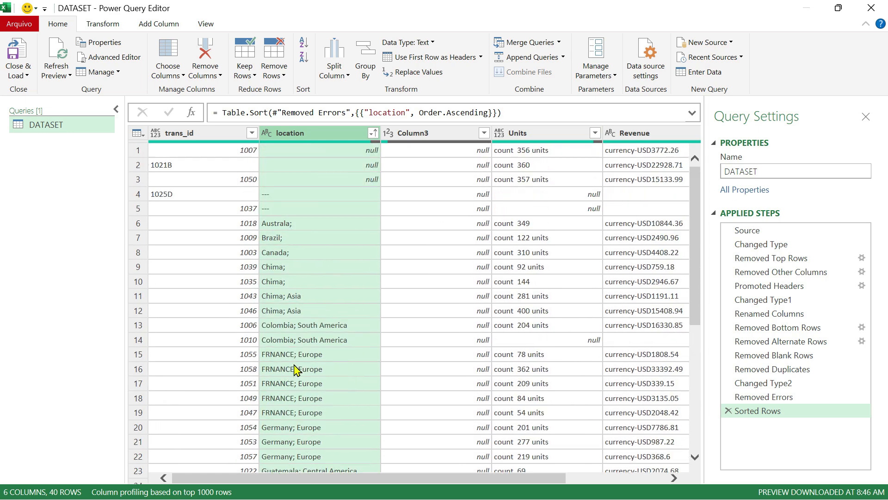
{"action": "left_click", "coordinate": [343, 77]}
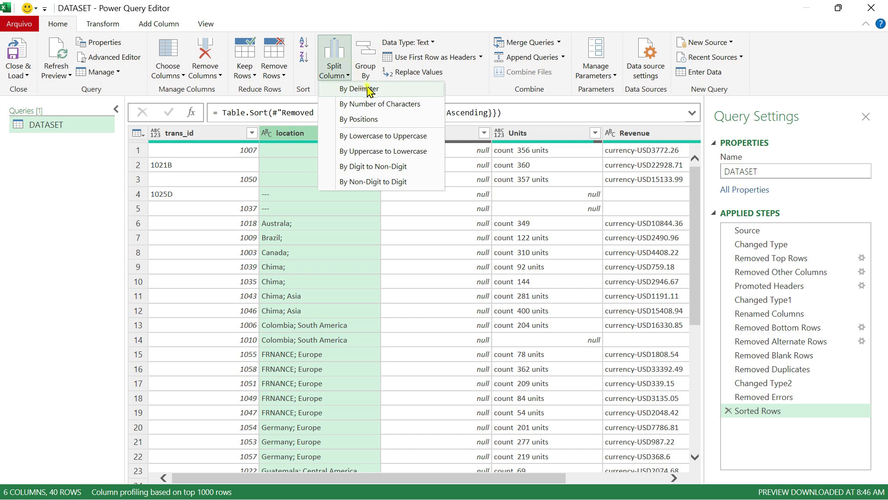
{"action": "left_click", "coordinate": [357, 88]}
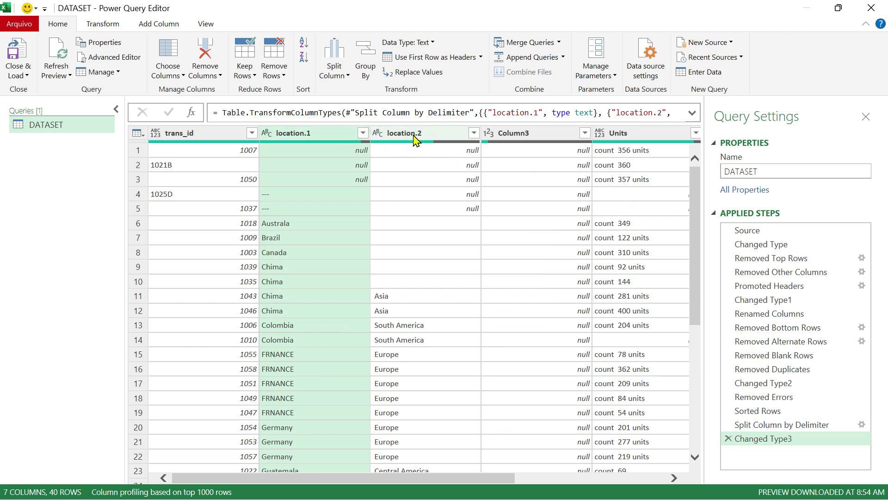
Compare the table before and after the location split using the Sorted Rows, Split Column by Delimiter and Changed Type3 steps
{"action": "double_click", "coordinate": [315, 133]}
{"action": "left_click_drag", "start_coordinate": [315, 133], "coordinate": [304, 133]}
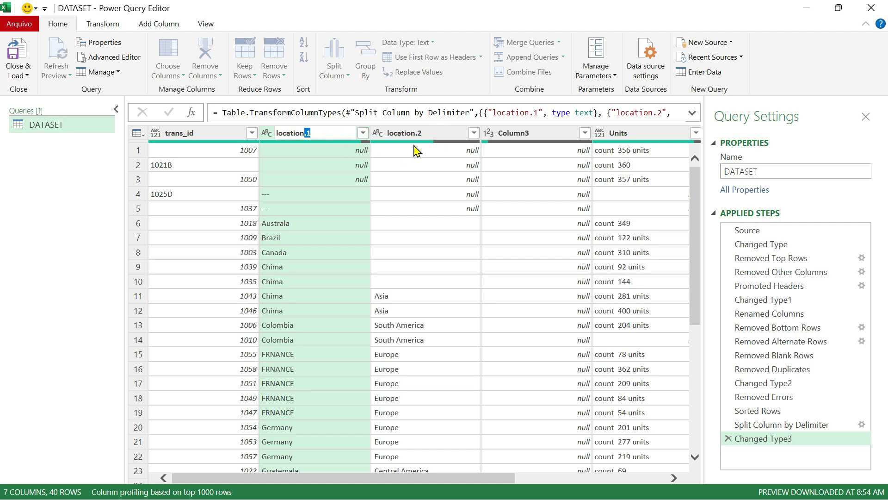
{"action": "left_click", "coordinate": [763, 429]}
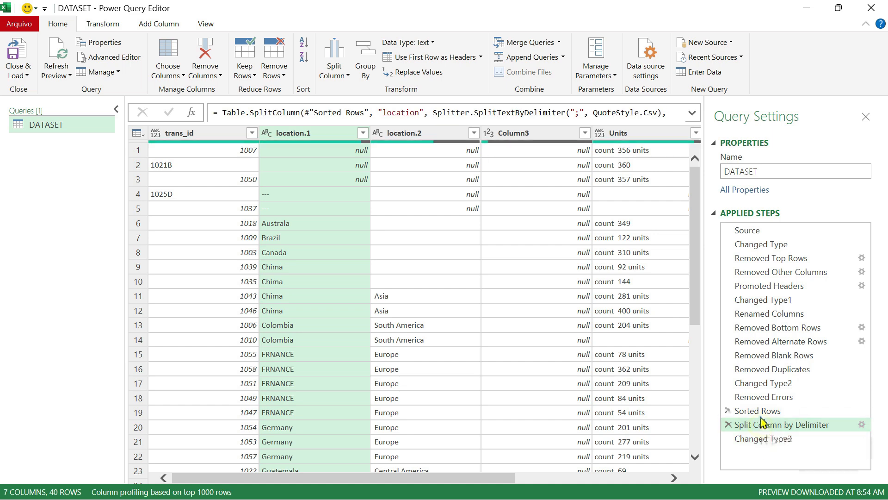
{"action": "left_click", "coordinate": [759, 412]}
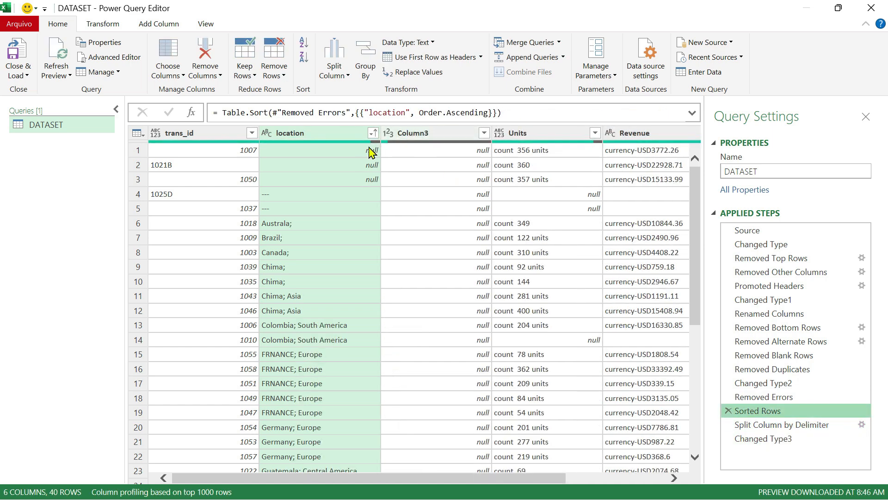
{"action": "left_click", "coordinate": [764, 439]}
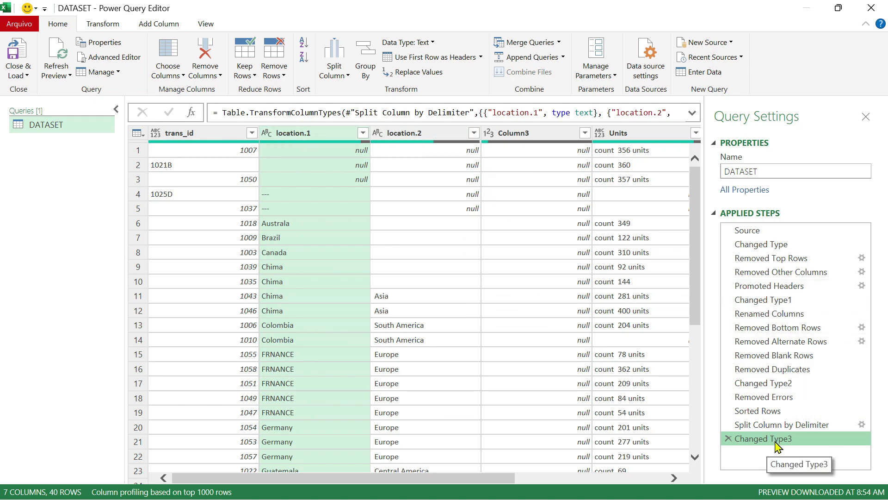
{"action": "scroll", "coordinate": [428, 265], "scroll_direction": "down", "scroll_amount": 6}
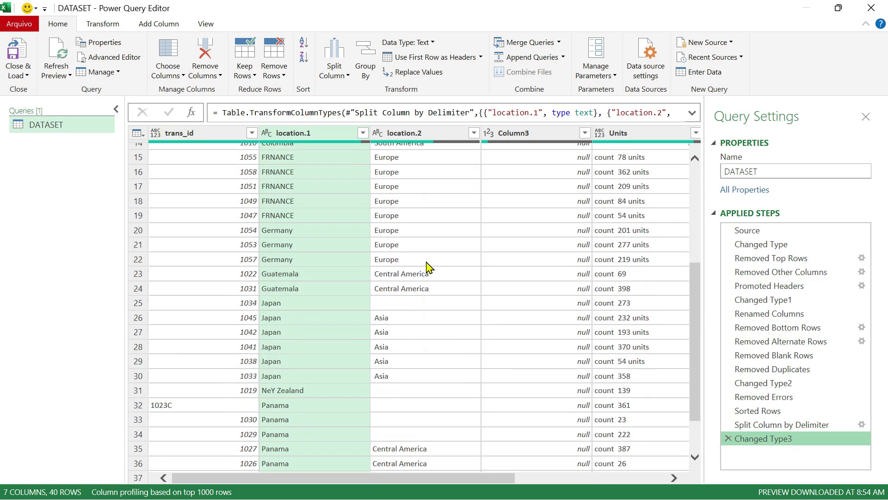
{"action": "scroll", "coordinate": [429, 267], "scroll_direction": "up", "scroll_amount": 6}
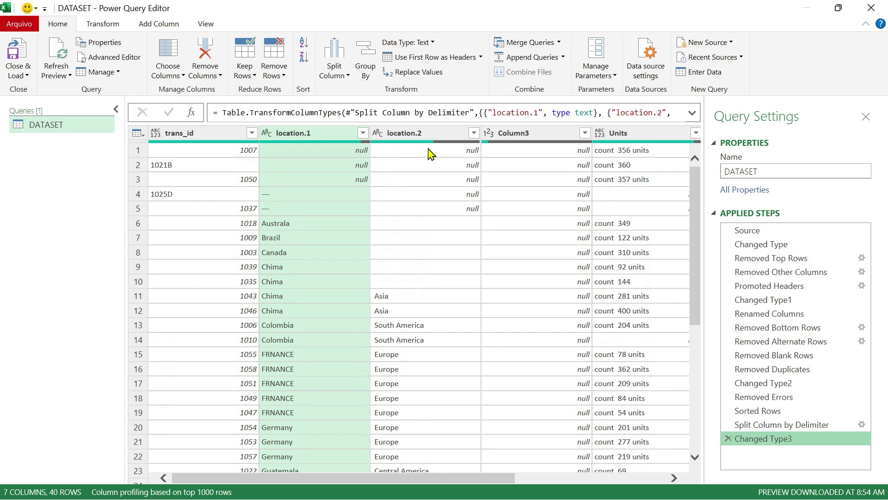
Delete the Changed Type3 and Split Column by Delimiter steps from the query
{"action": "left_click", "coordinate": [729, 438]}
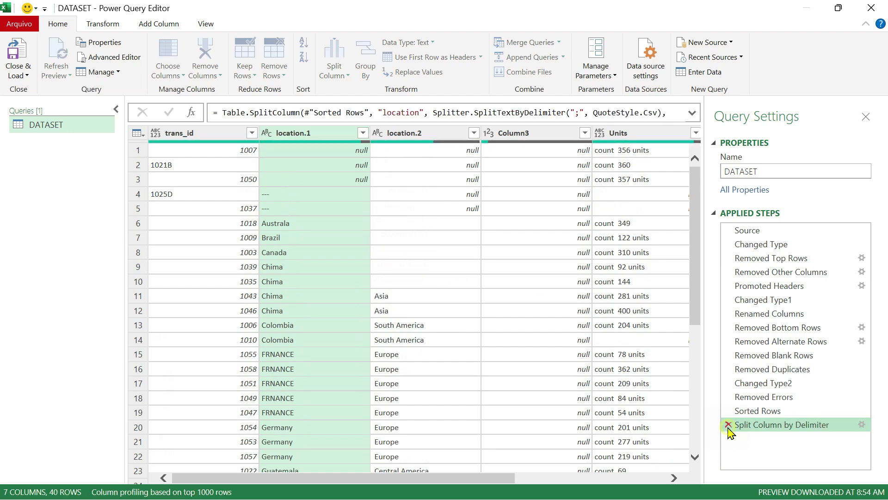
{"action": "left_click", "coordinate": [730, 424]}
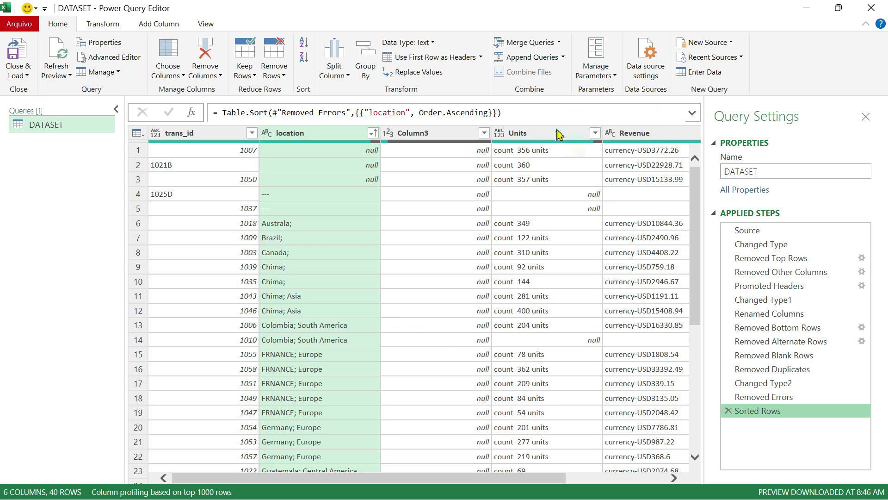
Split the location column by number of characters, using 3 characters once, as far left as possible
{"action": "left_click", "coordinate": [337, 76]}
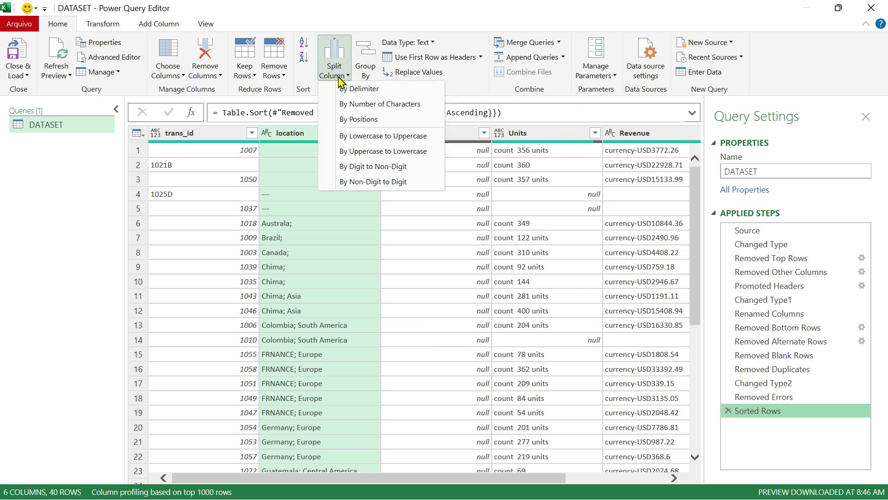
{"action": "left_click", "coordinate": [381, 107]}
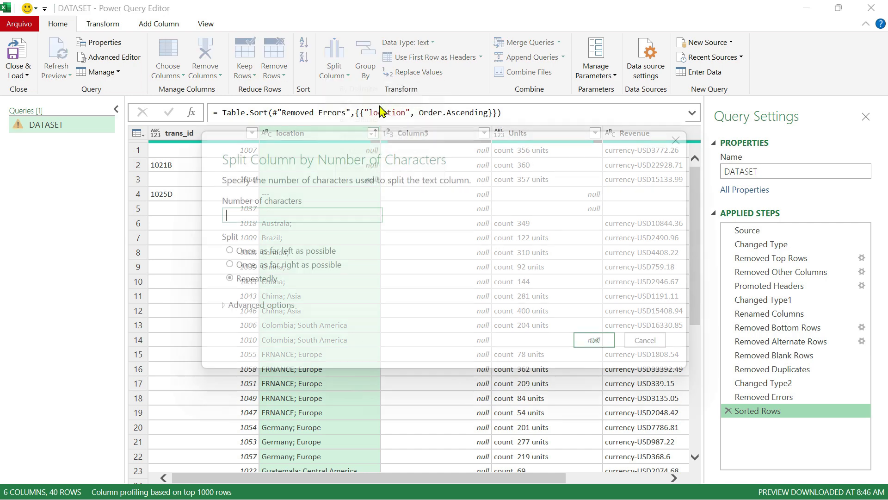
{"action": "left_click_drag", "start_coordinate": [381, 149], "coordinate": [564, 118]}
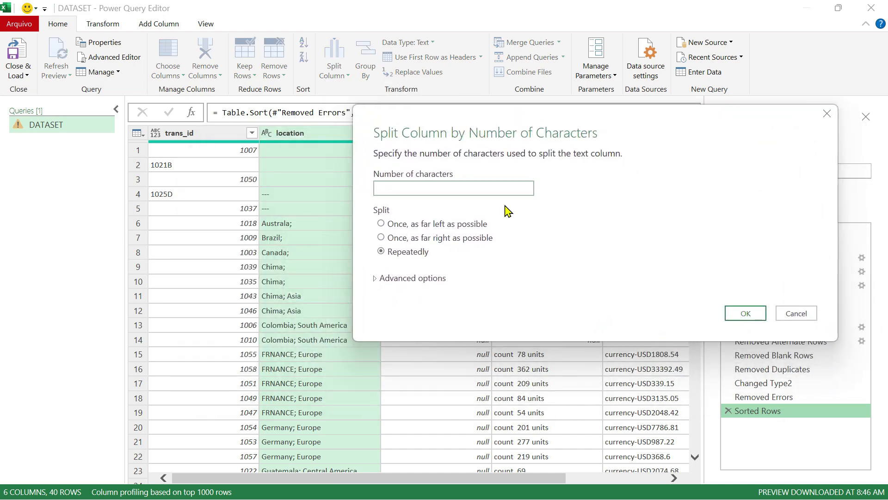
{"action": "left_click", "coordinate": [394, 183]}
{"action": "type", "text": "3"}
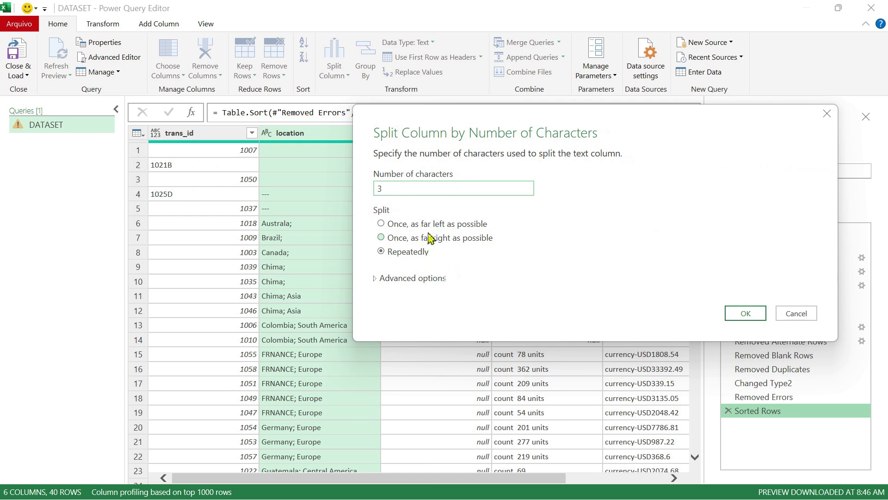
{"action": "left_click", "coordinate": [381, 224]}
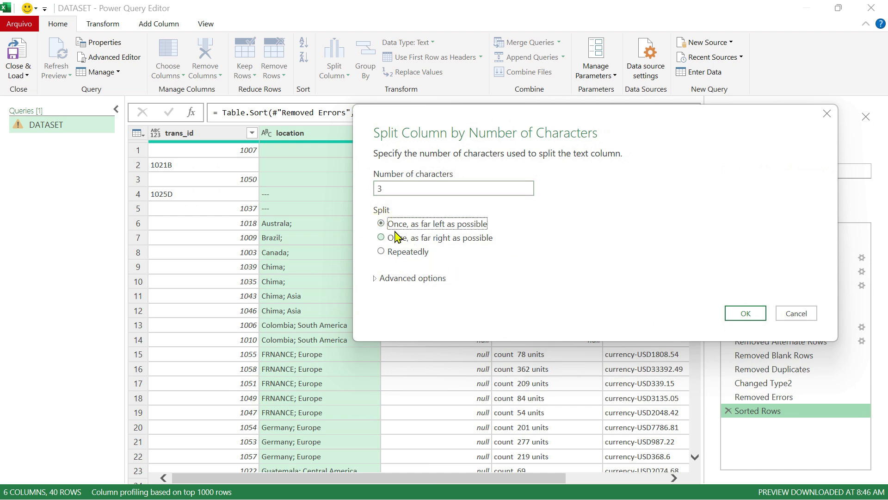
{"action": "double_click", "coordinate": [378, 189]}
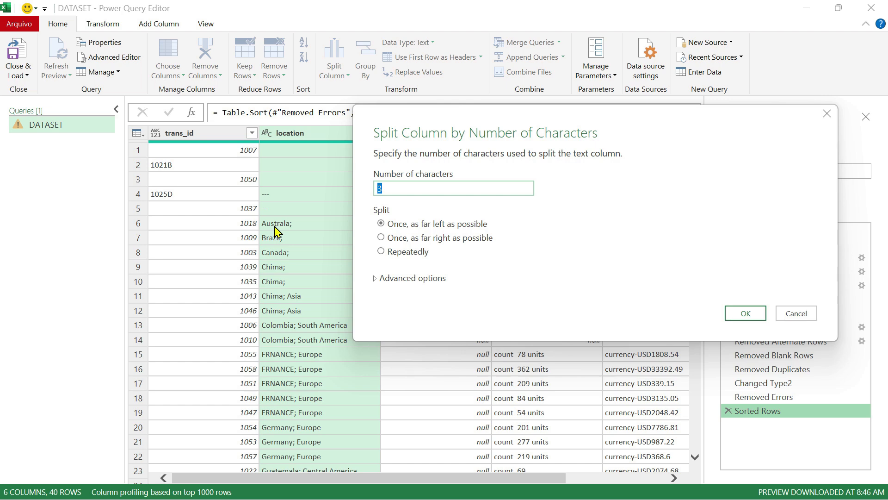
{"action": "left_click", "coordinate": [745, 313]}
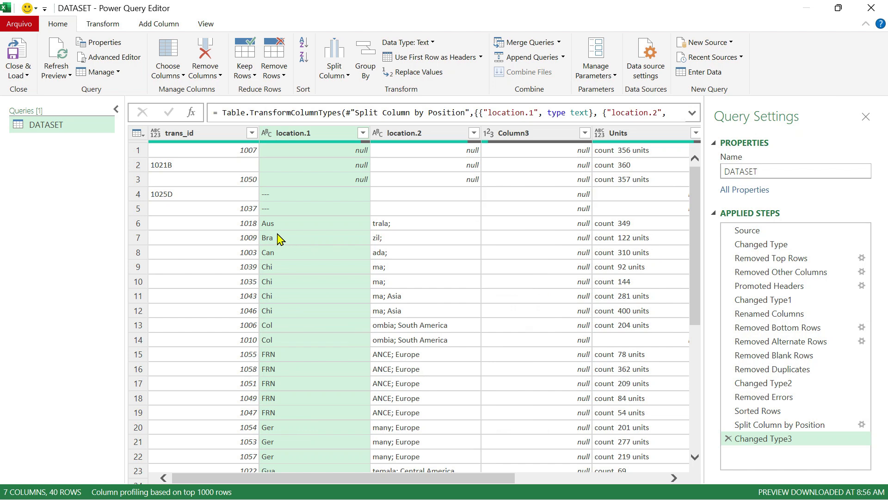
Delete the Changed Type3 and Split Column by Position steps and split location by 4 characters once, as far right as possible
{"action": "left_click", "coordinate": [728, 438]}
{"action": "left_click", "coordinate": [728, 424]}
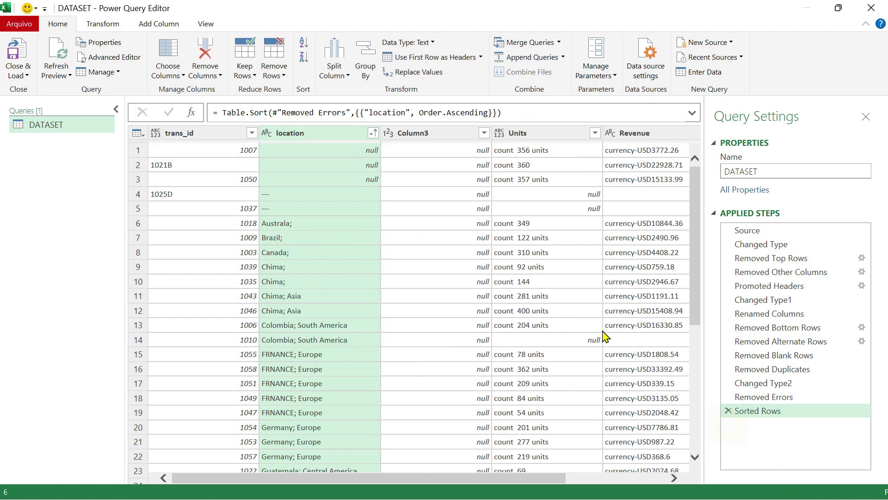
{"action": "left_click", "coordinate": [337, 69]}
{"action": "left_click", "coordinate": [368, 105]}
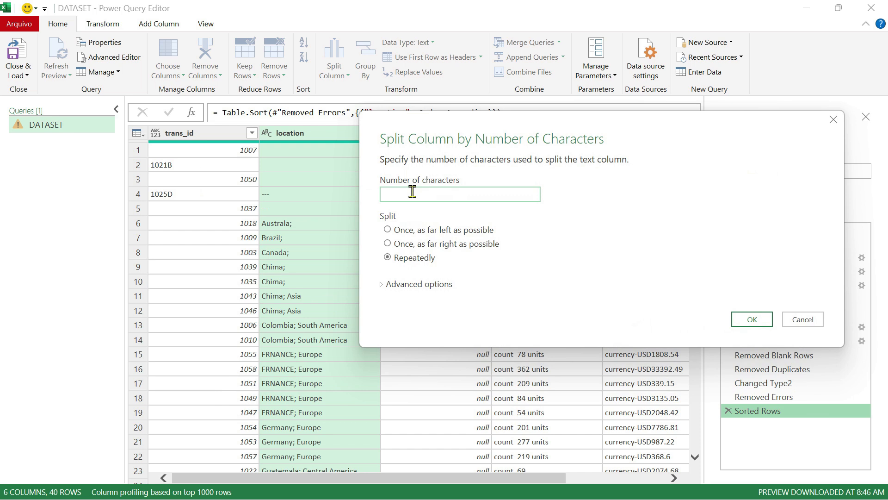
{"action": "type", "text": "4"}
{"action": "left_click", "coordinate": [387, 244]}
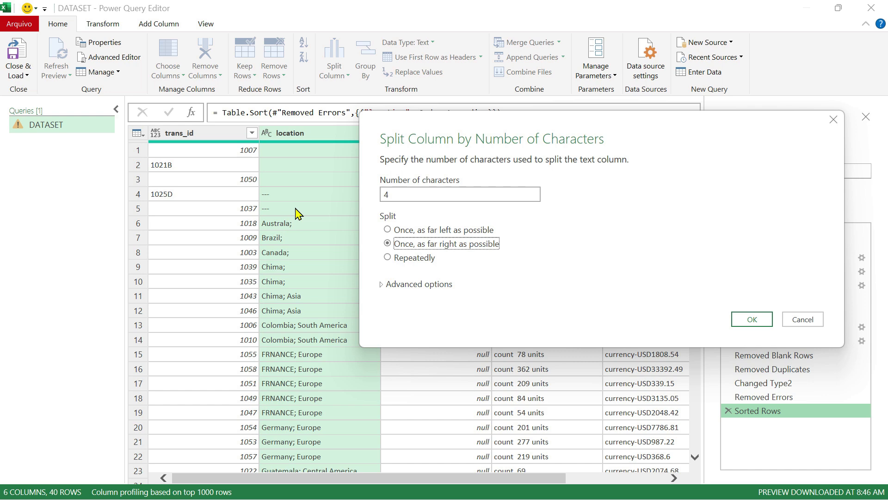
{"action": "left_click", "coordinate": [754, 323]}
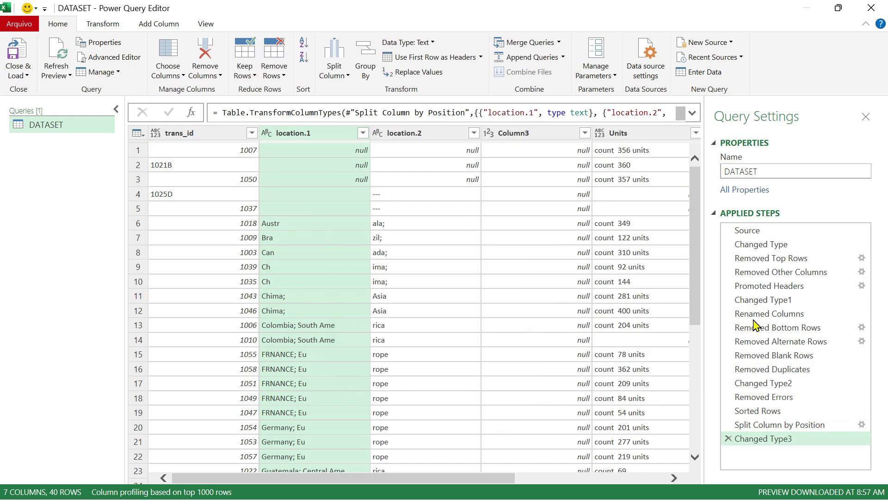
Replace the 4-character split and its type change with a split of the location column repeatedly every 3 characters
{"action": "left_click", "coordinate": [729, 439]}
{"action": "left_click", "coordinate": [729, 424]}
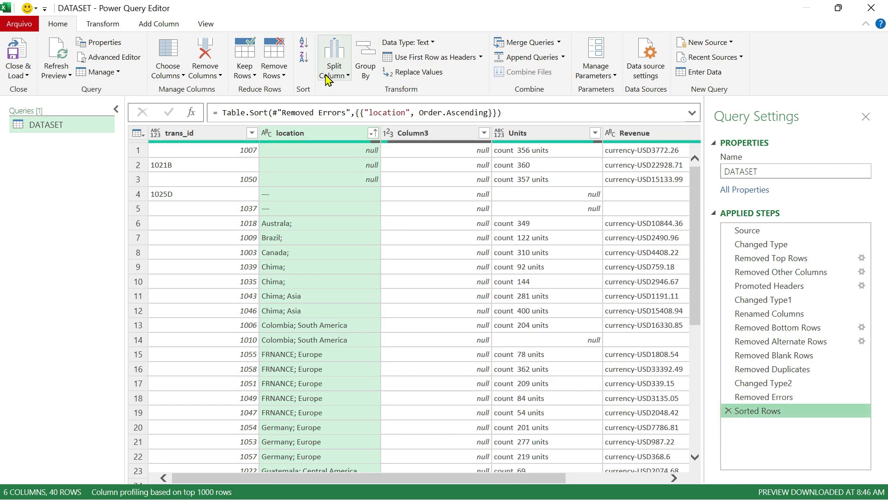
{"action": "left_click", "coordinate": [345, 79]}
{"action": "left_click", "coordinate": [402, 104]}
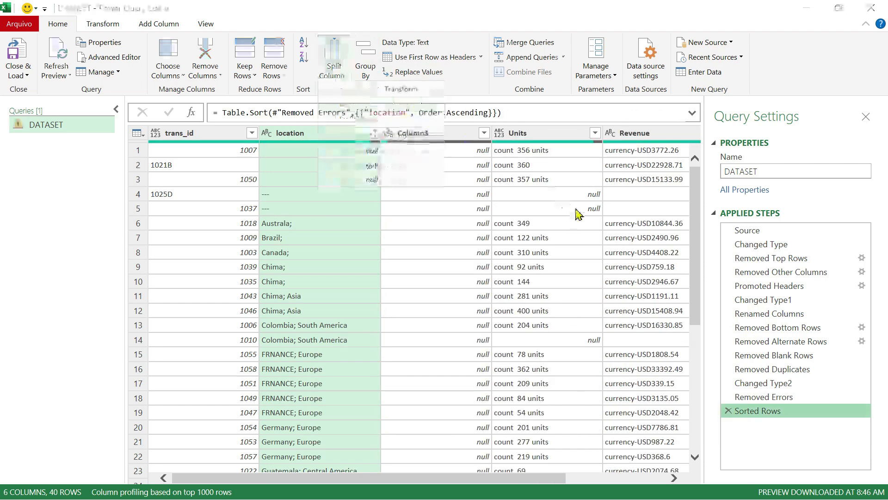
{"action": "left_click_drag", "start_coordinate": [436, 144], "coordinate": [597, 112]}
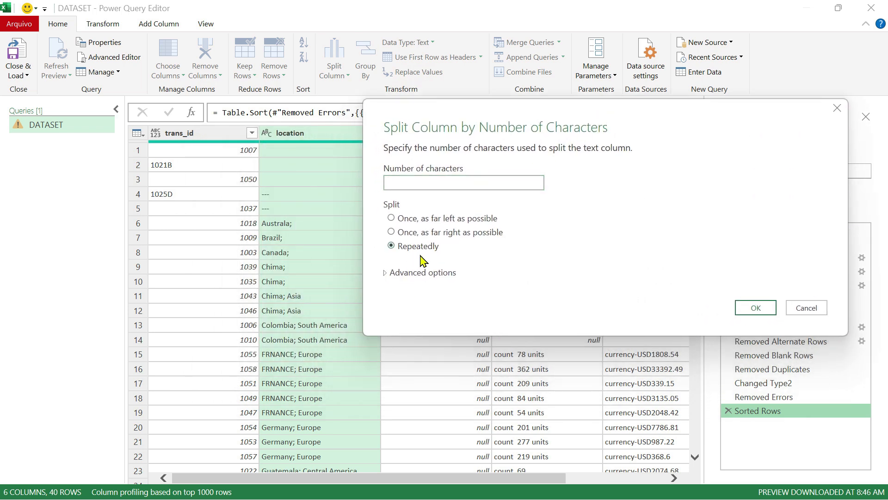
{"action": "left_click", "coordinate": [419, 184]}
{"action": "type", "text": "3"}
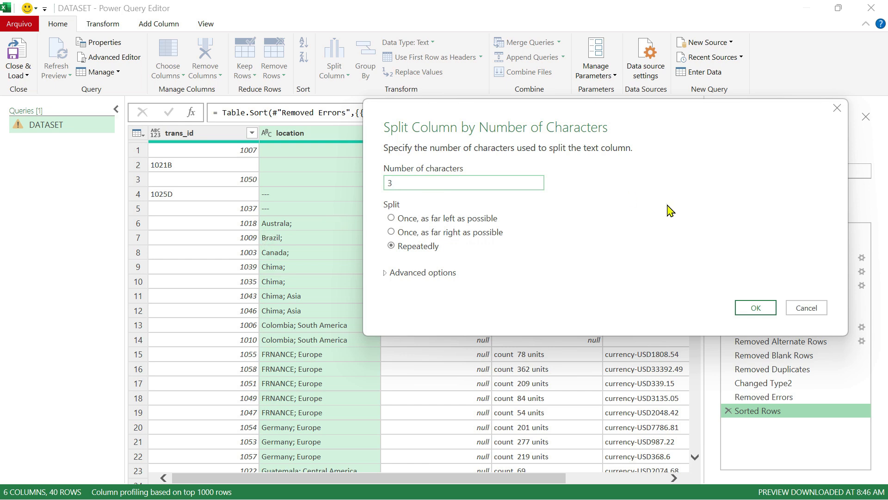
{"action": "left_click", "coordinate": [753, 309]}
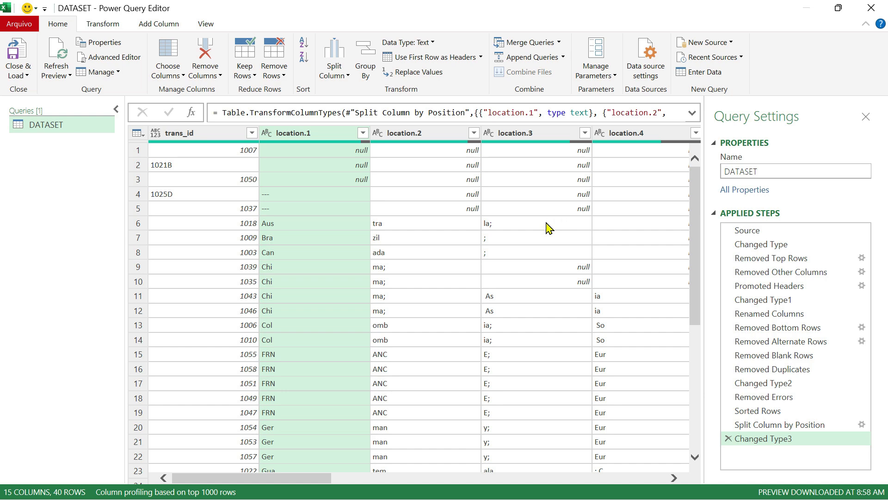
Examine how the repeated split distributes the location text across the new location columns and down all rows
{"action": "scroll", "coordinate": [547, 227], "scroll_direction": "down", "scroll_amount": 6}
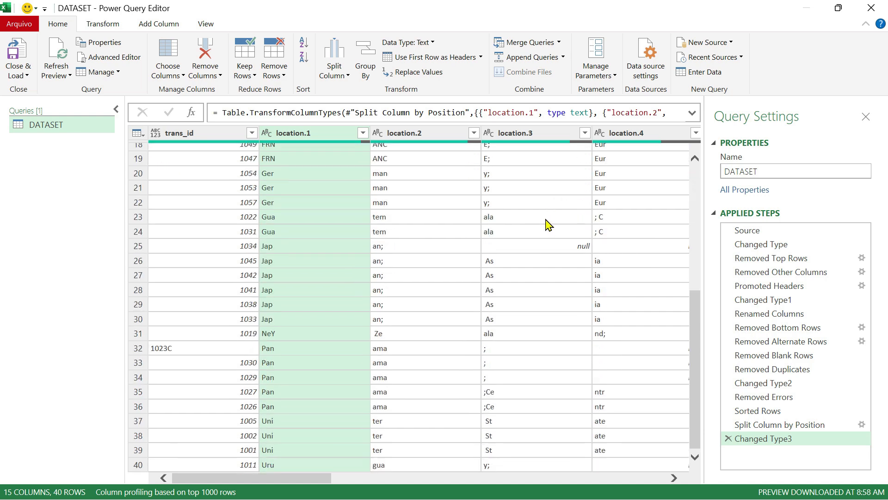
{"action": "scroll", "coordinate": [548, 225], "scroll_direction": "up", "scroll_amount": 6}
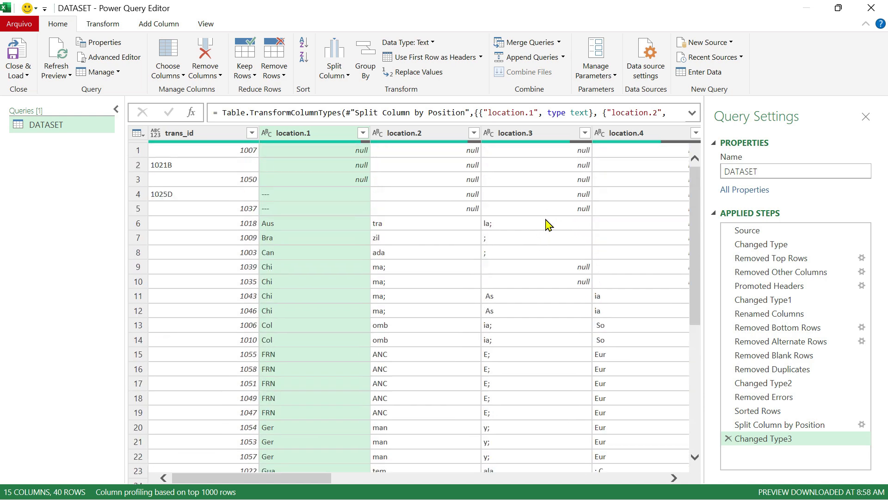
{"action": "left_click_drag", "start_coordinate": [290, 477], "coordinate": [535, 468]}
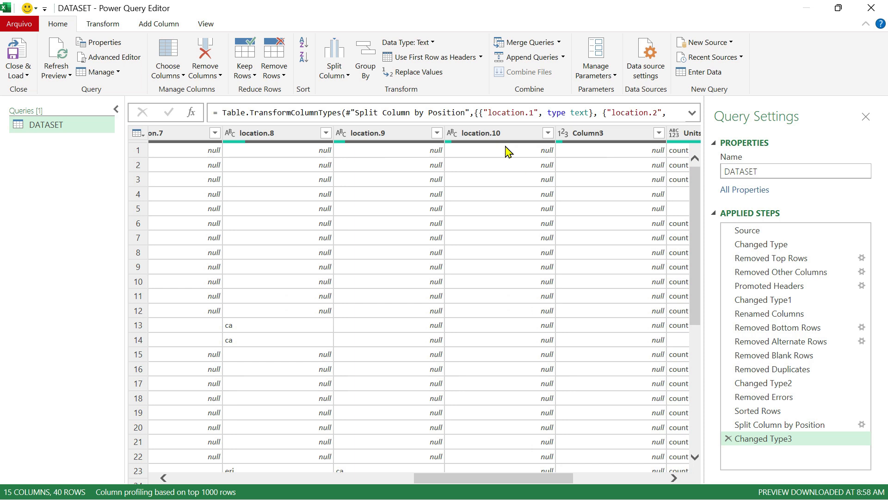
{"action": "mouse_move", "coordinate": [500, 479]}
{"action": "left_mouse_down"}
{"action": "mouse_move", "coordinate": [374, 482]}
{"action": "mouse_move", "coordinate": [488, 467]}
{"action": "left_mouse_up"}
{"action": "scroll", "coordinate": [519, 251], "scroll_direction": "down", "scroll_amount": 6}
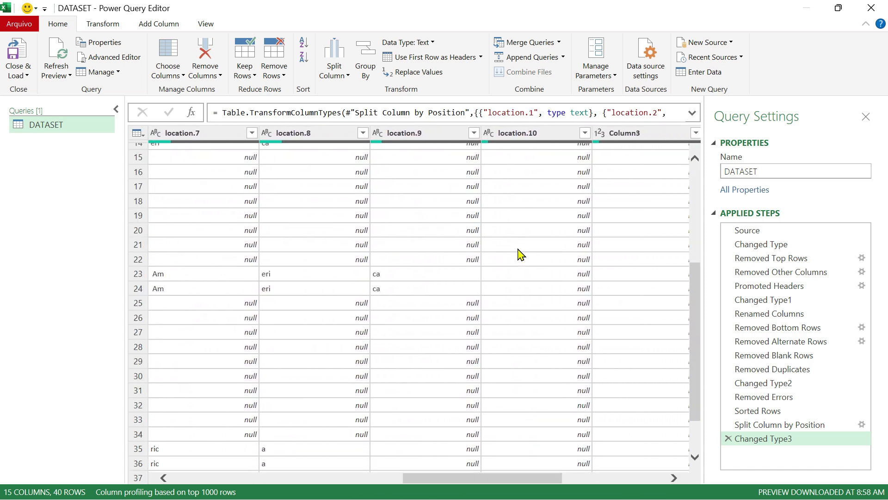
{"action": "left_click_drag", "start_coordinate": [520, 482], "coordinate": [248, 483]}
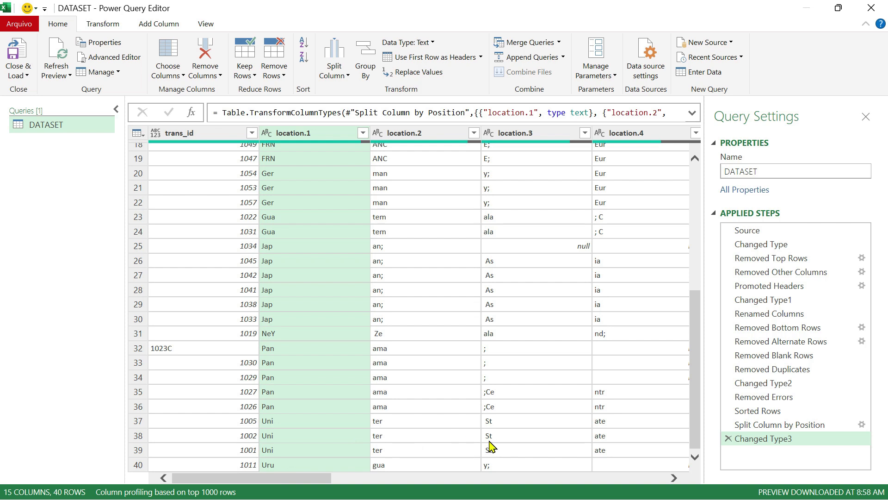
{"action": "left_click_drag", "start_coordinate": [326, 476], "coordinate": [575, 452]}
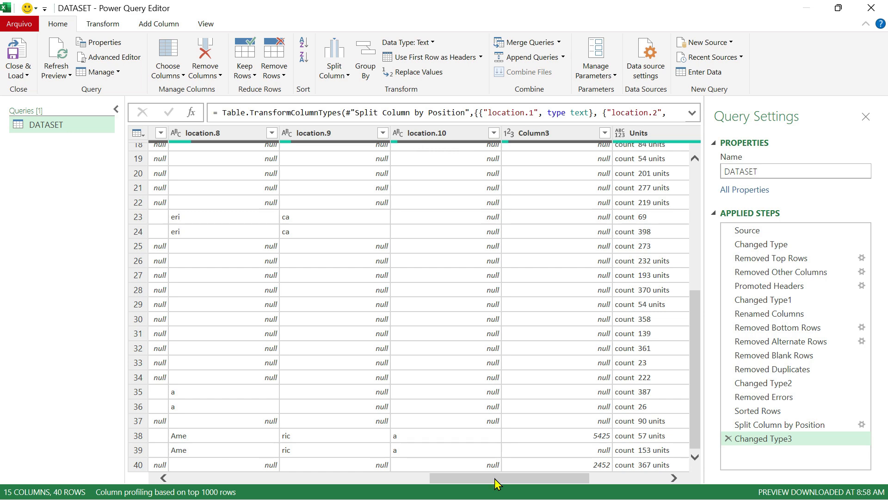
{"action": "left_click_drag", "start_coordinate": [497, 483], "coordinate": [238, 497]}
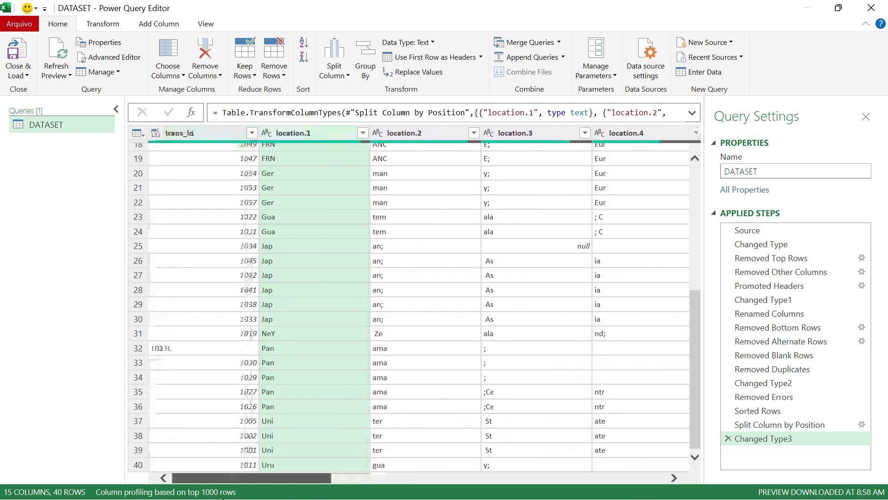
Delete the Changed Type3 and Split Column by Position steps to restore the single location column
{"action": "left_click", "coordinate": [729, 437]}
{"action": "left_click", "coordinate": [728, 425]}
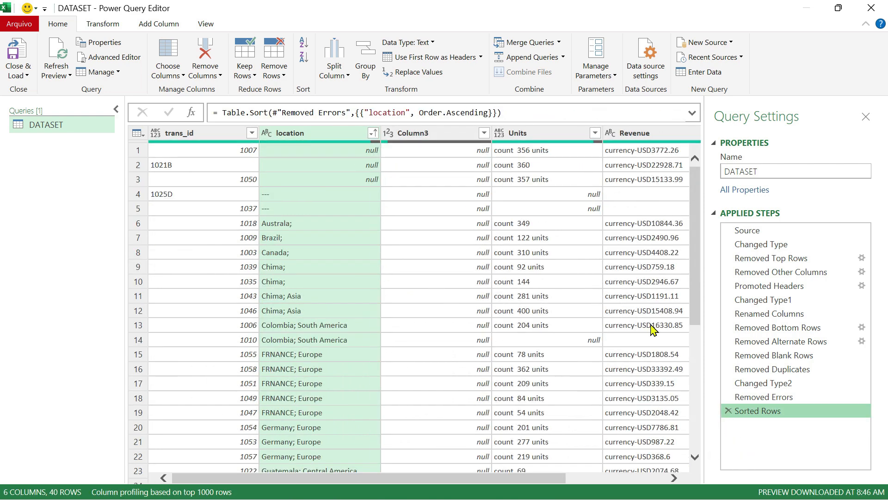
{"action": "left_click", "coordinate": [334, 75]}
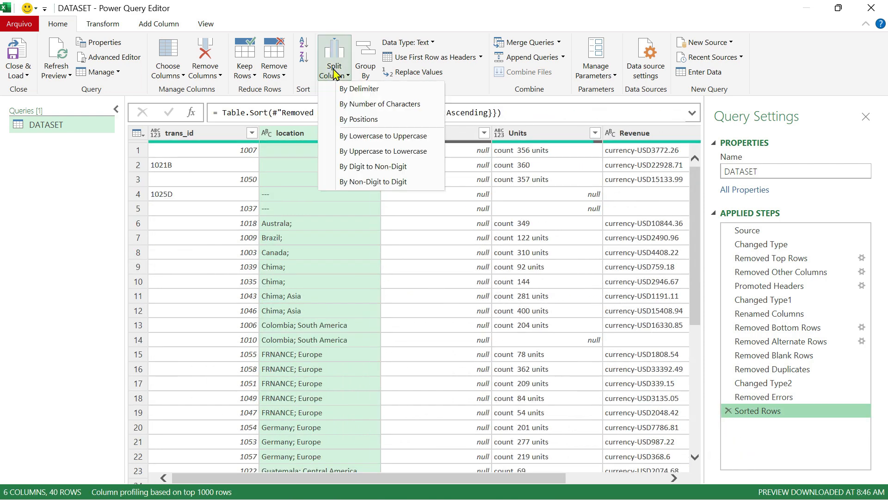
{"action": "left_click", "coordinate": [359, 121]}
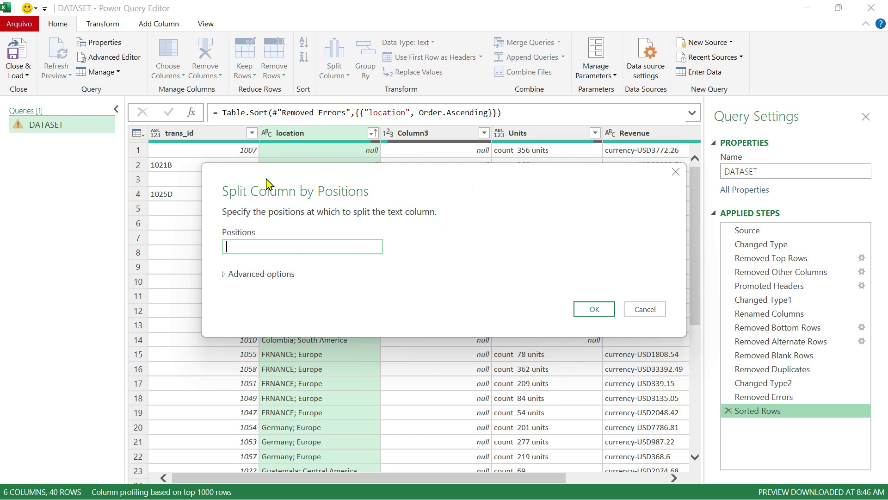
{"action": "left_click_drag", "start_coordinate": [244, 182], "coordinate": [442, 160]}
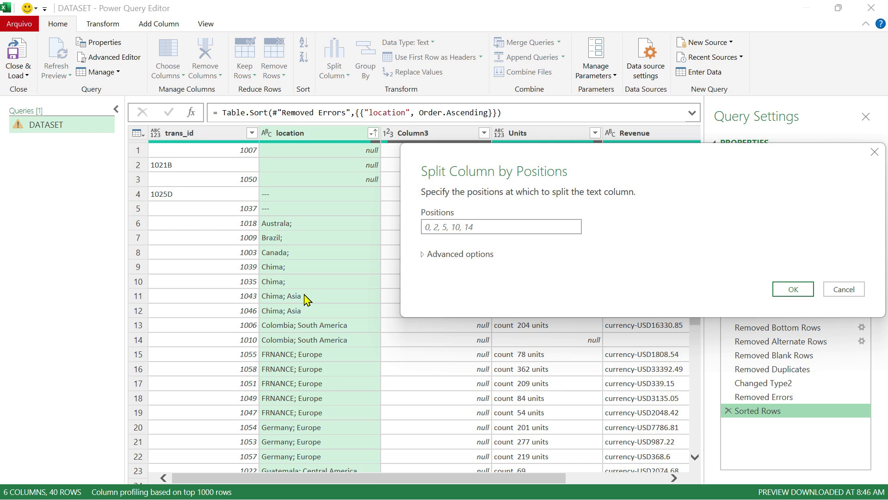
{"action": "left_click_drag", "start_coordinate": [597, 159], "coordinate": [460, 174]}
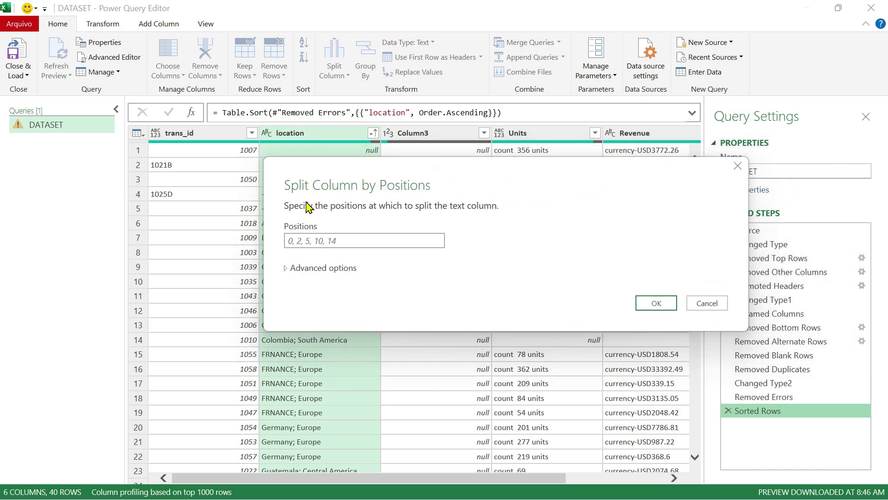
{"action": "left_click", "coordinate": [737, 166]}
{"action": "left_click", "coordinate": [335, 71]}
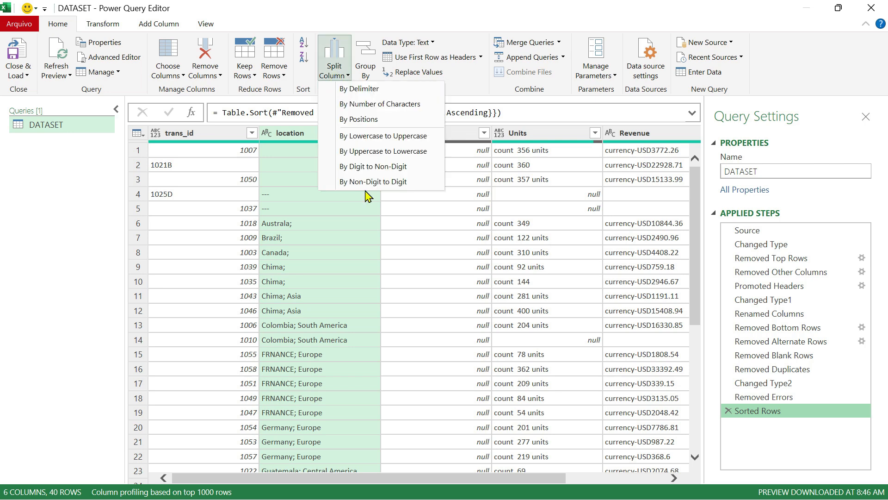
{"action": "left_click", "coordinate": [433, 18]}
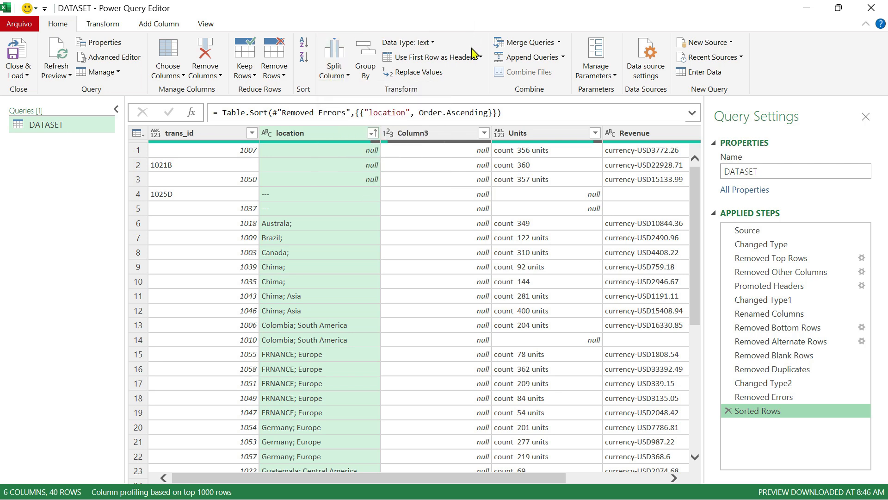
{"action": "left_click", "coordinate": [103, 26]}
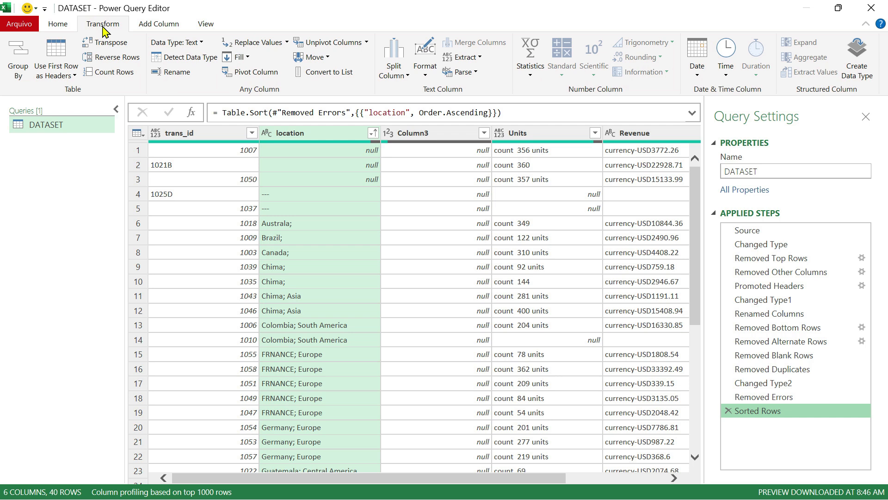
{"action": "left_click", "coordinate": [480, 57]}
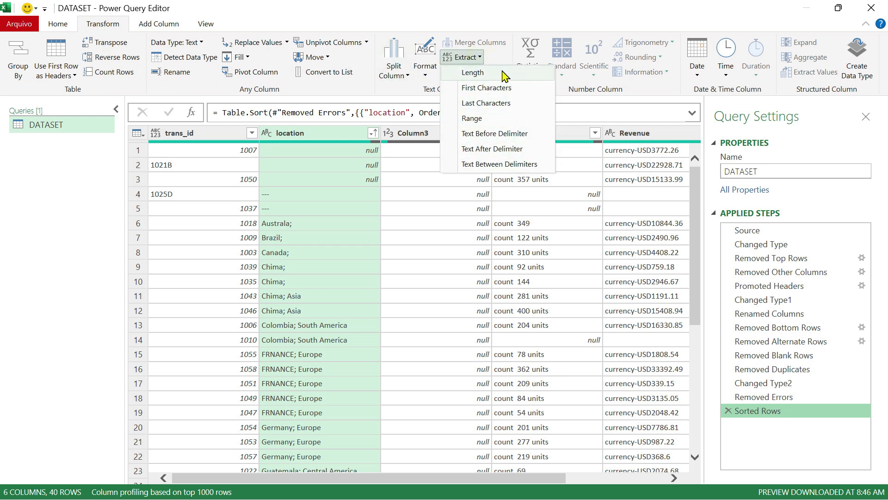
{"action": "left_click", "coordinate": [58, 25]}
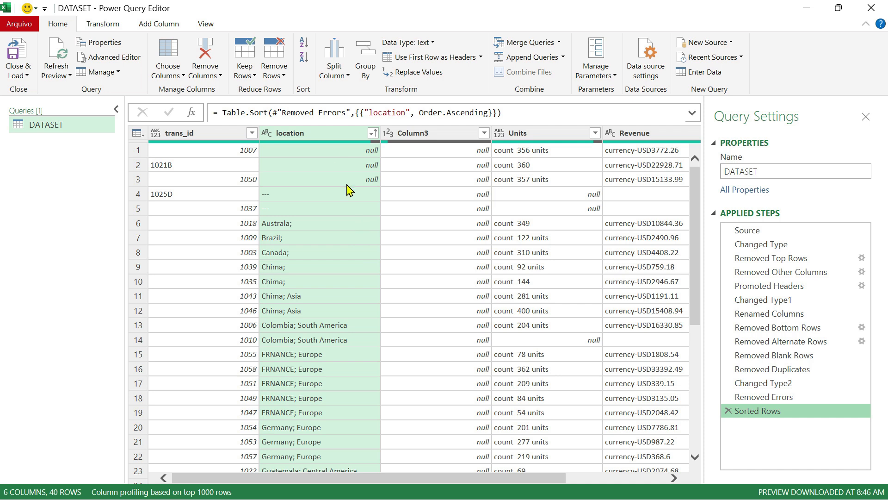
Split the location column by positions, using 5 as the only position
{"action": "left_click", "coordinate": [341, 80]}
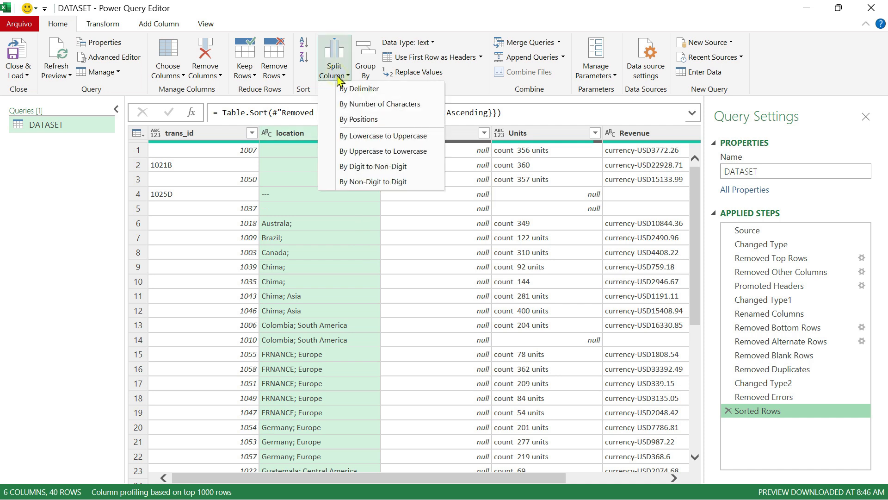
{"action": "left_click", "coordinate": [370, 122]}
{"action": "left_click_drag", "start_coordinate": [432, 177], "coordinate": [631, 147]}
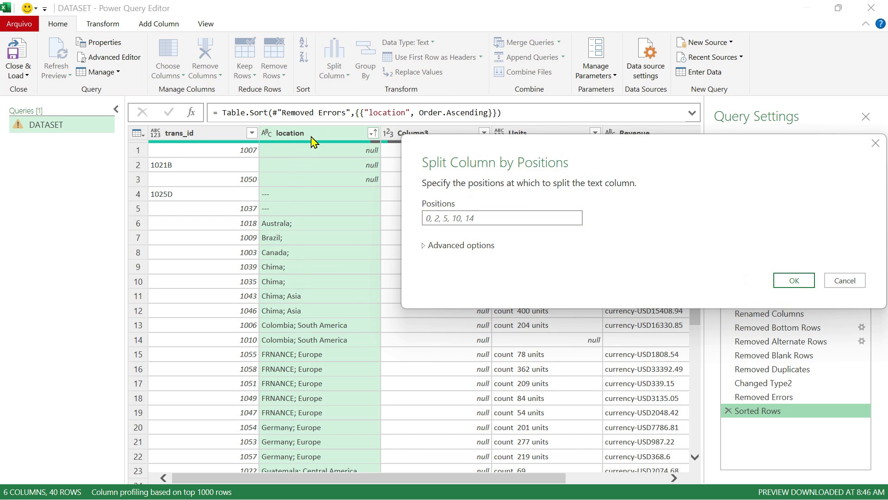
{"action": "left_click", "coordinate": [448, 219]}
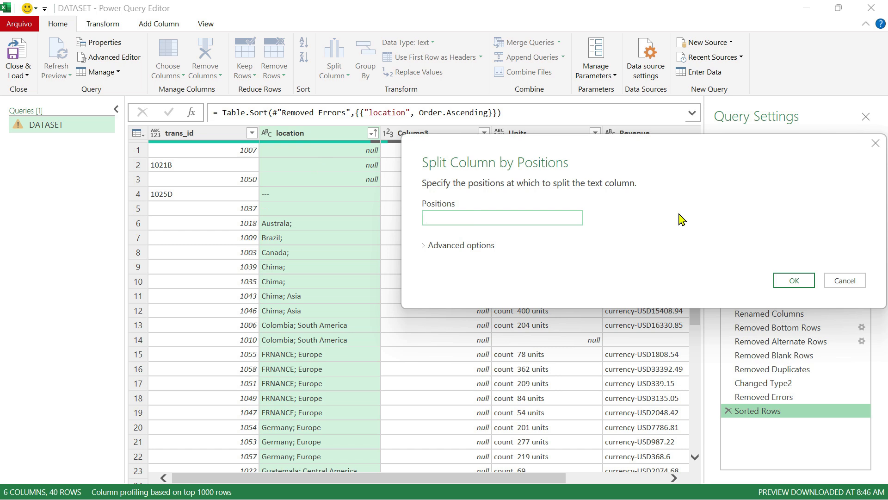
{"action": "type", "text": "5"}
{"action": "left_click", "coordinate": [792, 280]}
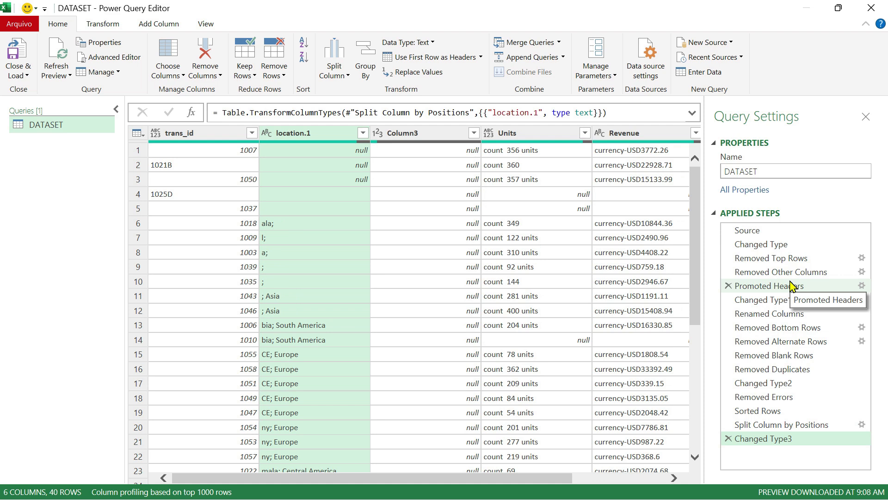
{"action": "left_click_drag", "start_coordinate": [465, 478], "coordinate": [298, 473]}
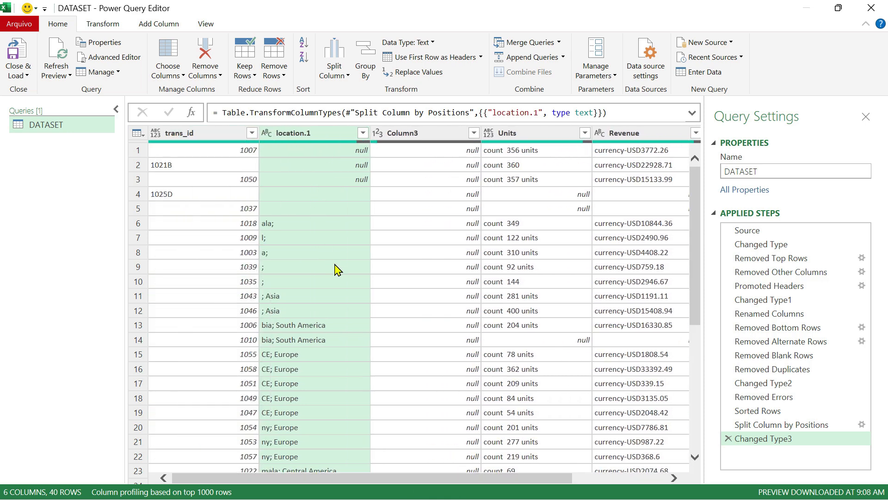
Delete the Changed Type3 and Split Column by Positions steps that split location at position 5
{"action": "left_click", "coordinate": [336, 74]}
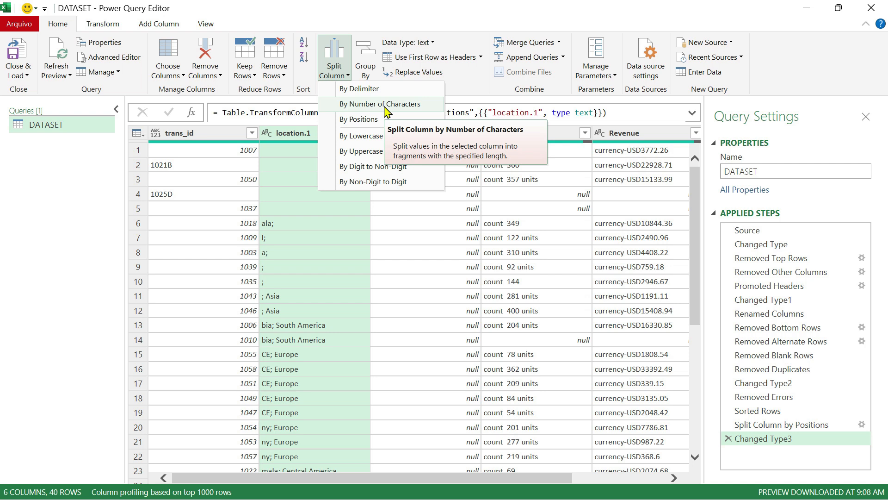
{"action": "left_click", "coordinate": [390, 15]}
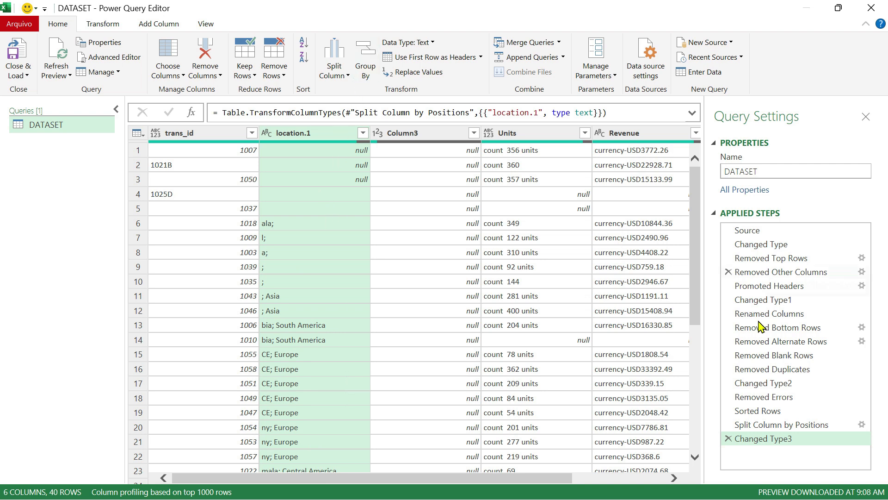
{"action": "left_click", "coordinate": [729, 439]}
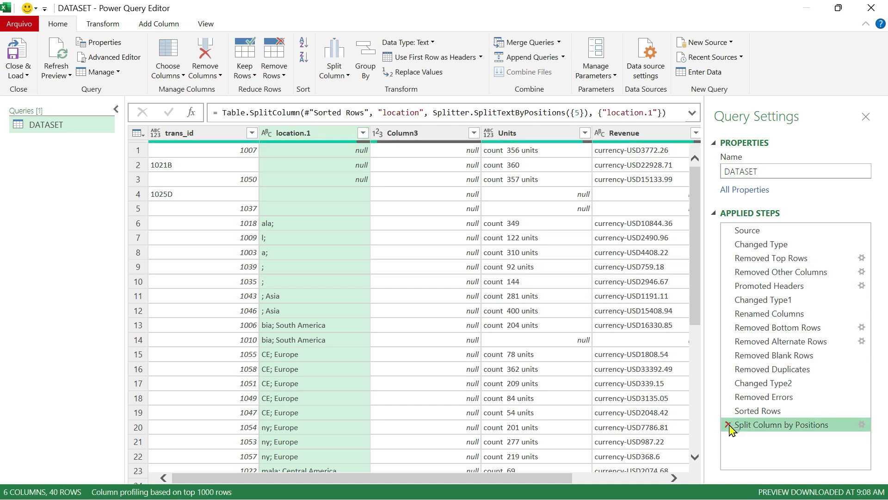
{"action": "left_click", "coordinate": [729, 424]}
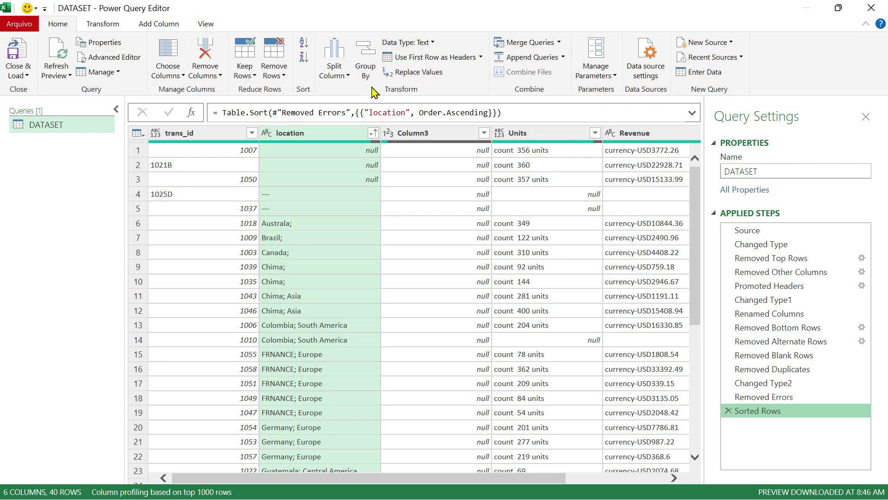
Split the location column by positions at 2,5
{"action": "left_click", "coordinate": [337, 74]}
{"action": "left_click", "coordinate": [368, 121]}
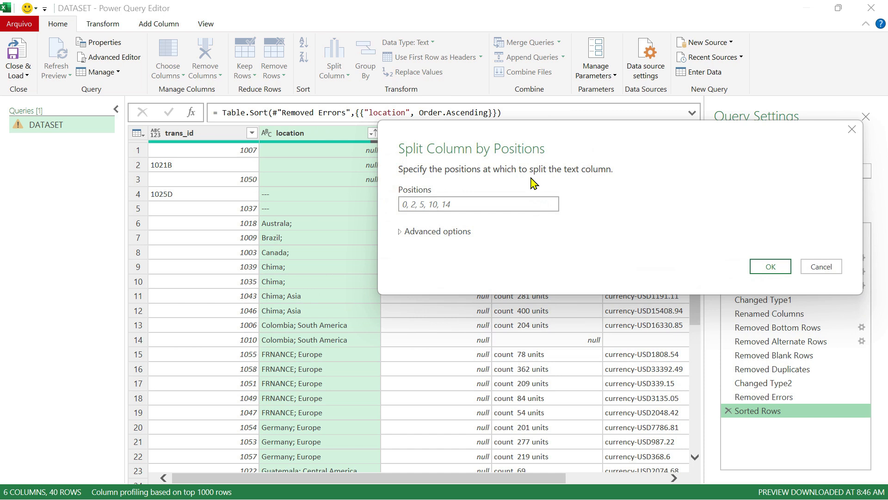
{"action": "left_click", "coordinate": [424, 203]}
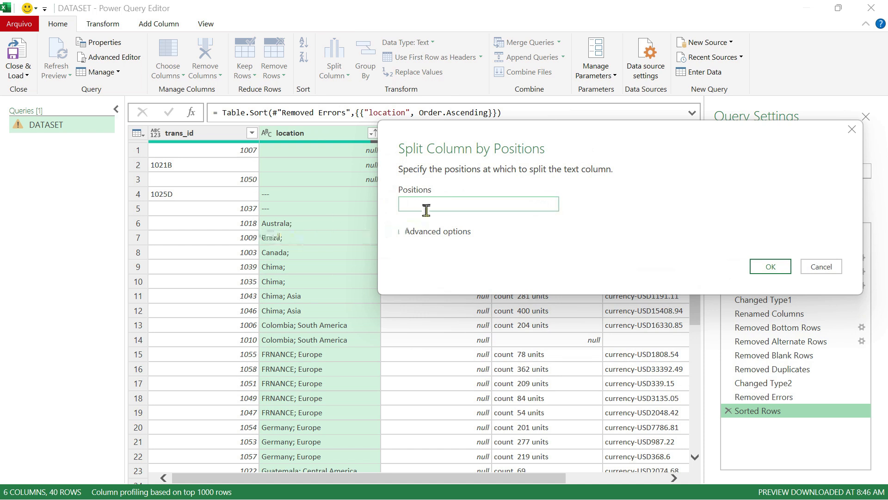
{"action": "type", "text": "2."}
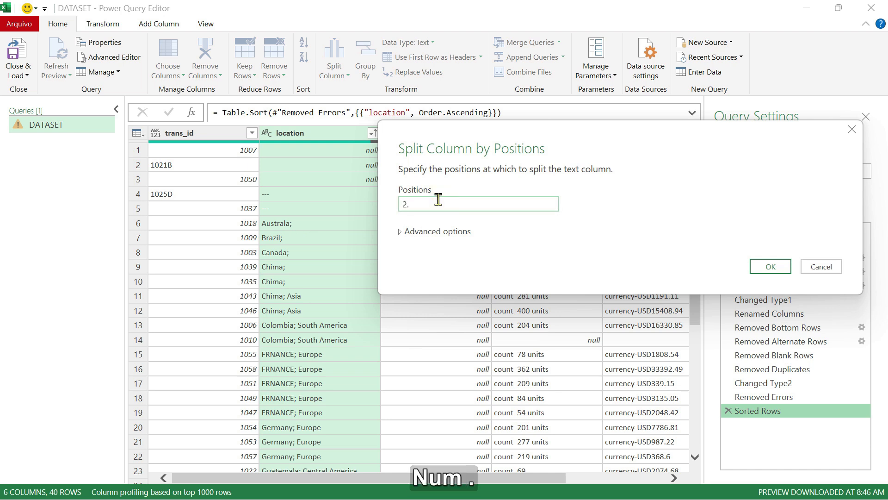
{"action": "key", "text": "BackSpace"}
{"action": "type", "text": ","}
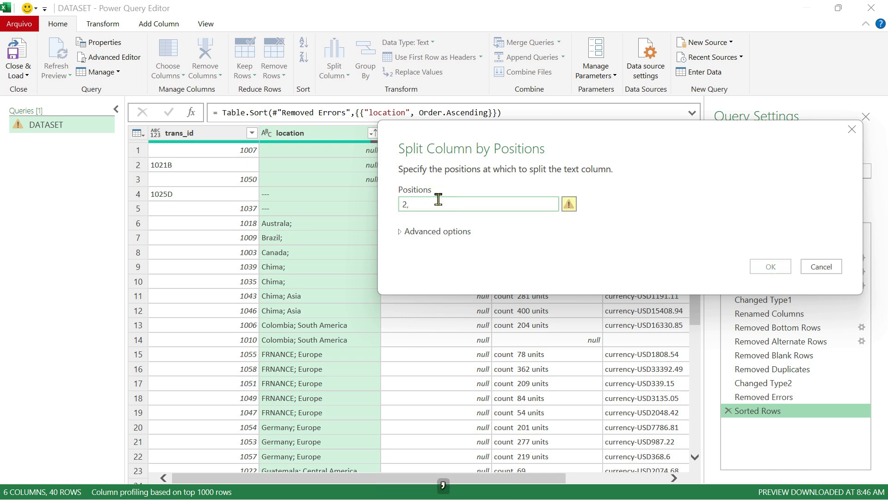
{"action": "type", "text": "5"}
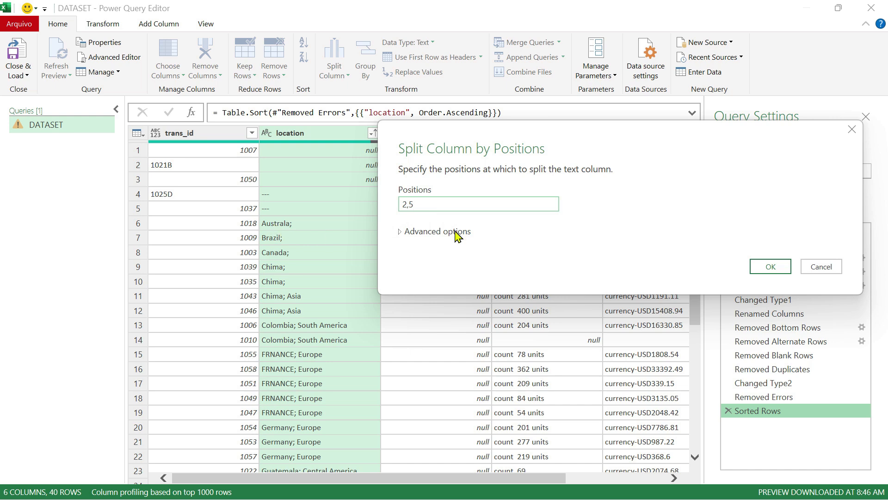
{"action": "left_click", "coordinate": [770, 267]}
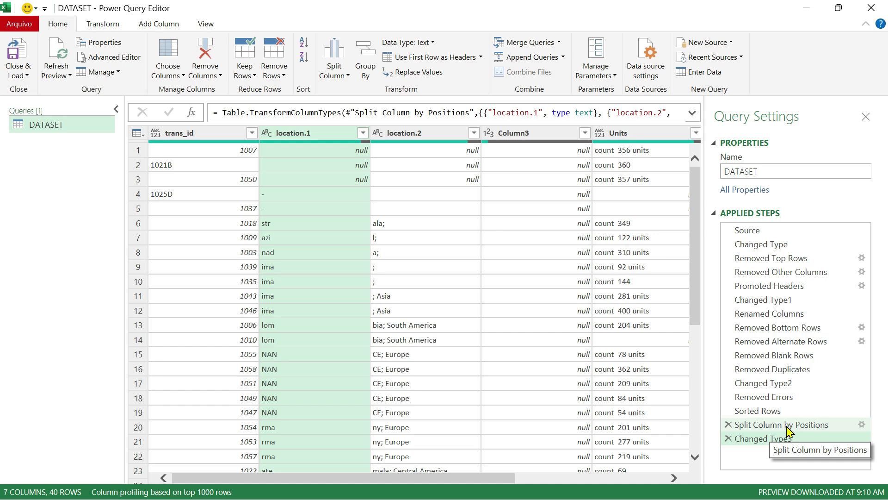
Replace the split at positions 2,5 and its type change with a lowercase-to-uppercase split of the location column
{"action": "left_click", "coordinate": [729, 438]}
{"action": "left_click", "coordinate": [728, 424]}
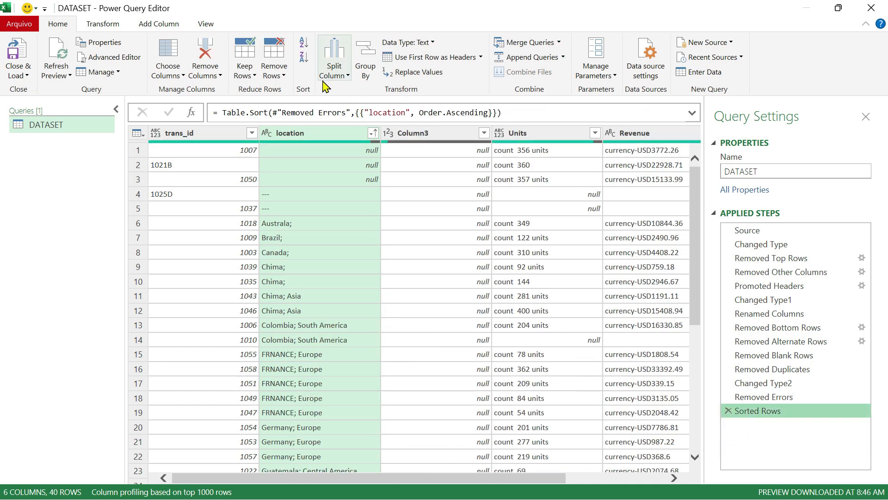
{"action": "left_click", "coordinate": [335, 75]}
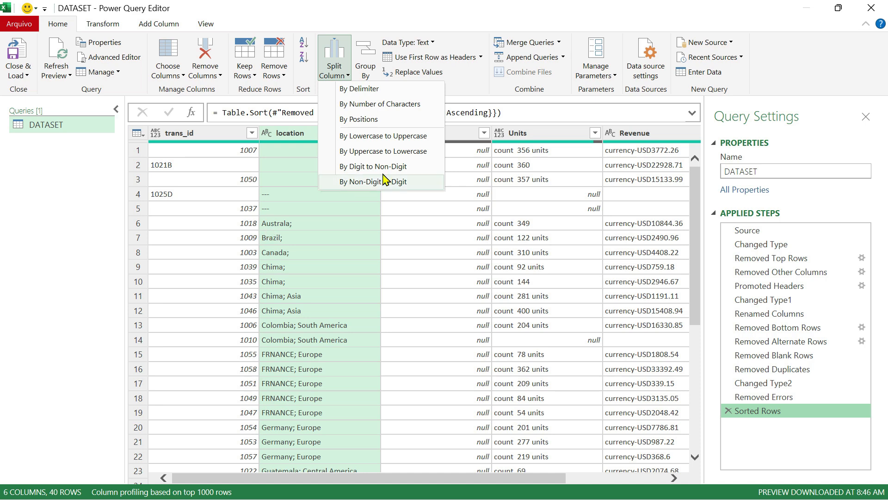
{"action": "left_click", "coordinate": [382, 138]}
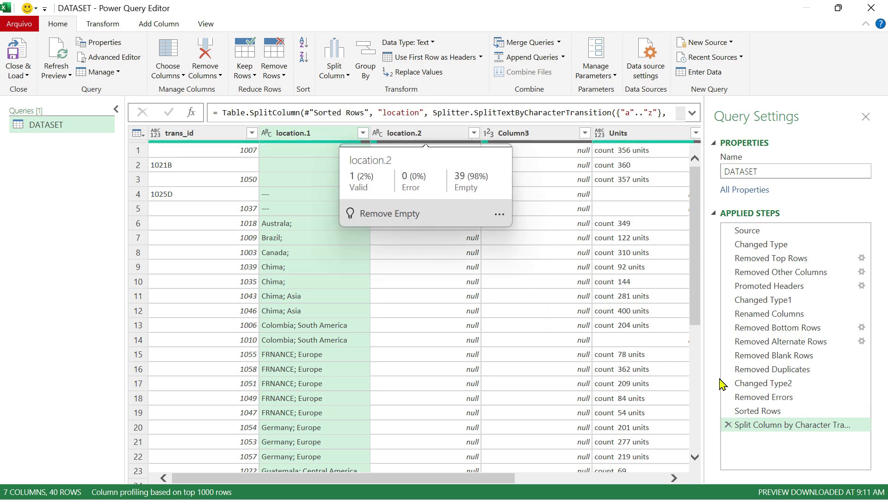
Replace the lowercase-to-uppercase split with an uppercase-to-lowercase split of the location column
{"action": "left_click", "coordinate": [728, 424]}
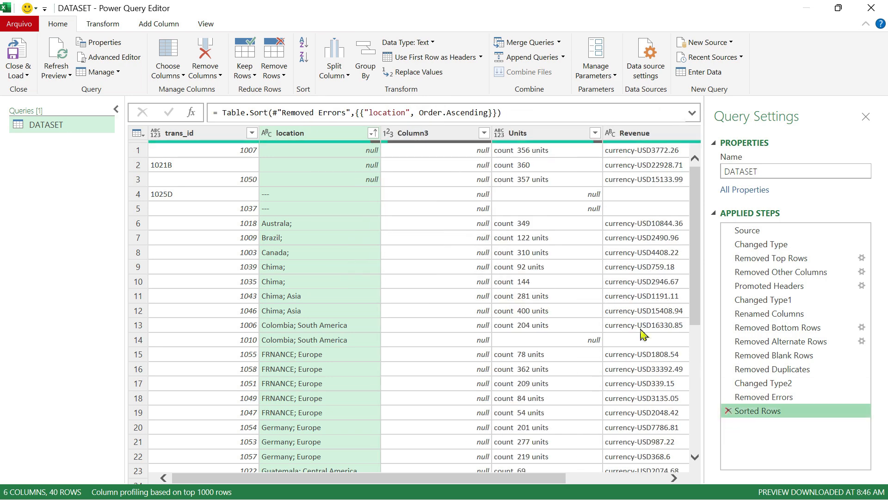
{"action": "left_click", "coordinate": [339, 82]}
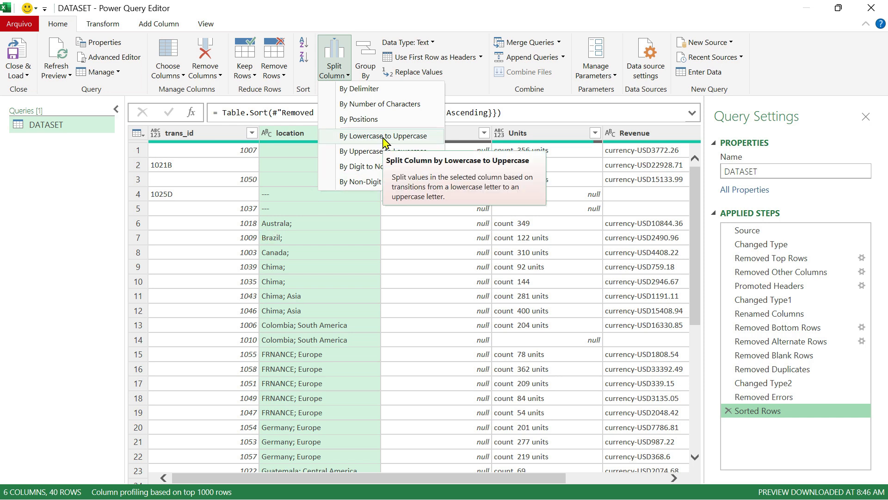
{"action": "left_click", "coordinate": [375, 154]}
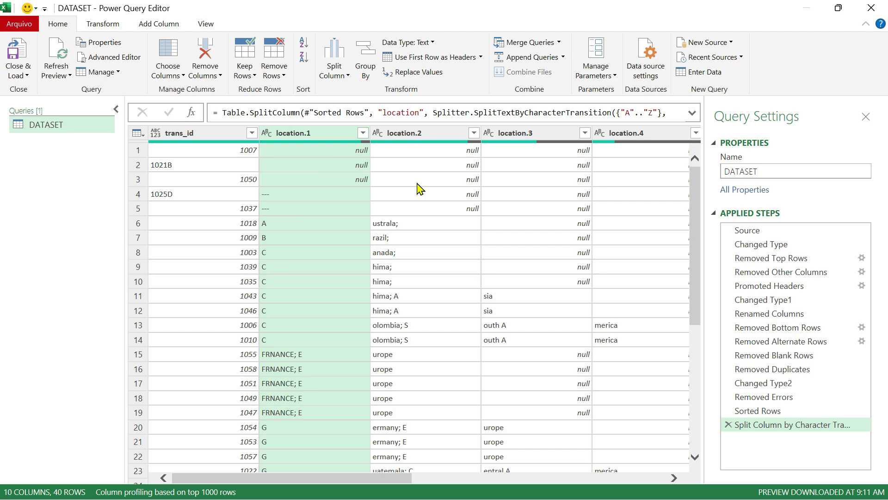
Delete the uppercase-to-lowercase split and the Sorted Rows step from the applied steps
{"action": "left_click", "coordinate": [728, 425]}
{"action": "left_click", "coordinate": [728, 410]}
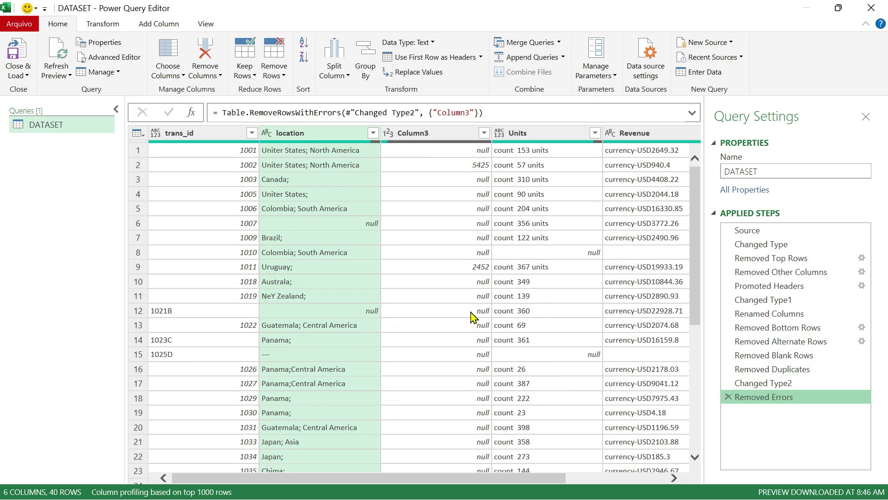
{"action": "mouse_move", "coordinate": [328, 473]}
{"action": "left_mouse_down"}
{"action": "mouse_move", "coordinate": [485, 477]}
{"action": "mouse_move", "coordinate": [329, 476]}
{"action": "left_mouse_up"}
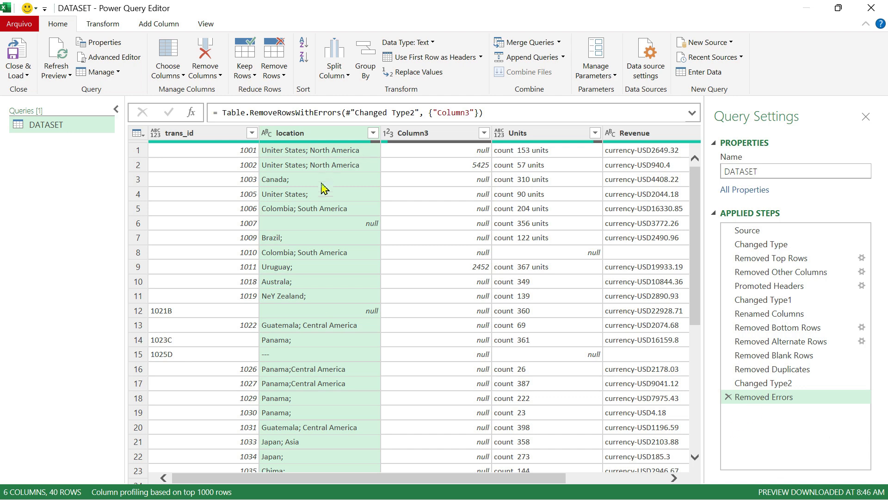
{"action": "left_click_drag", "start_coordinate": [361, 477], "coordinate": [534, 486]}
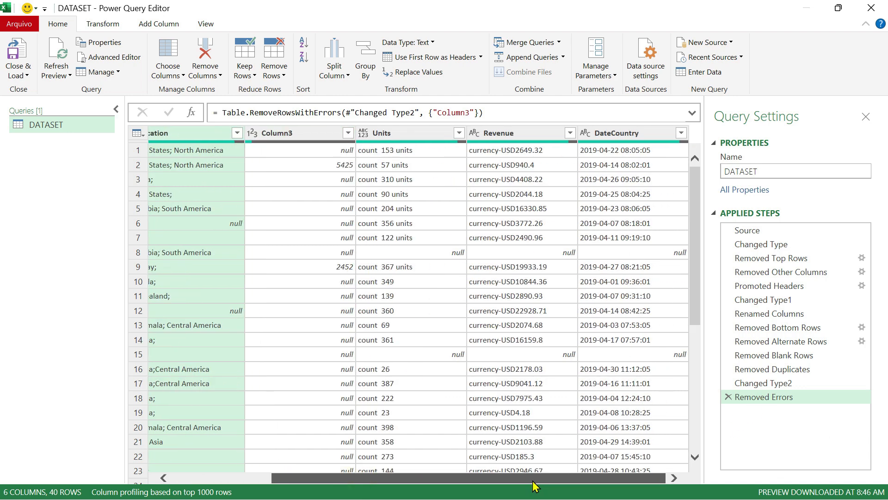
{"action": "left_click_drag", "start_coordinate": [535, 485], "coordinate": [340, 481]}
Split the trans_id column by digit to non-digit
{"action": "left_click", "coordinate": [334, 69]}
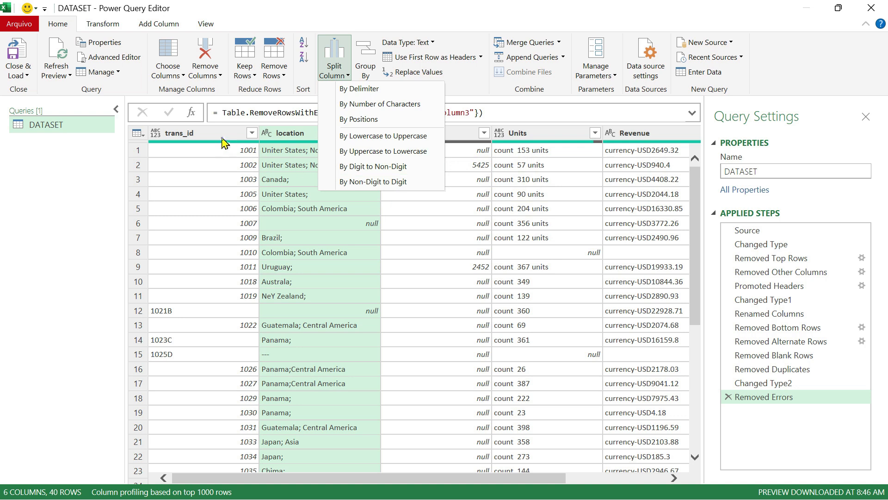
{"action": "left_click", "coordinate": [208, 137]}
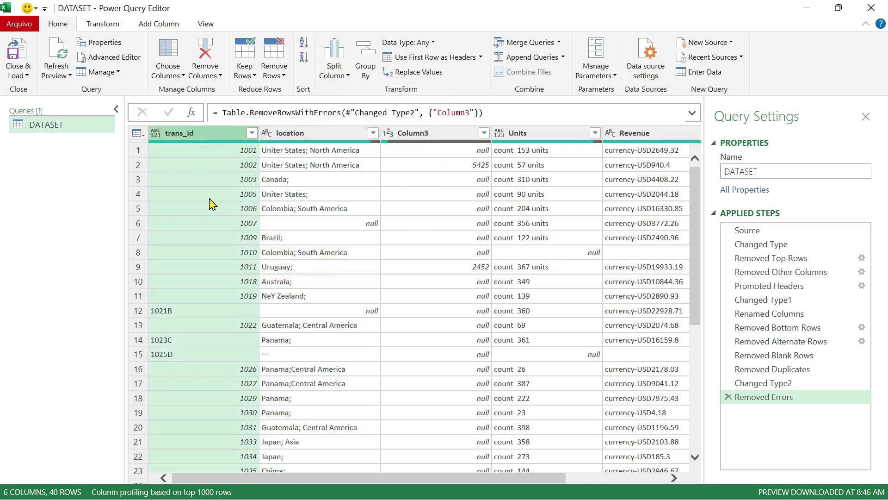
{"action": "scroll", "coordinate": [208, 217], "scroll_direction": "down", "scroll_amount": 2}
{"action": "scroll", "coordinate": [222, 236], "scroll_direction": "up", "scroll_amount": 1}
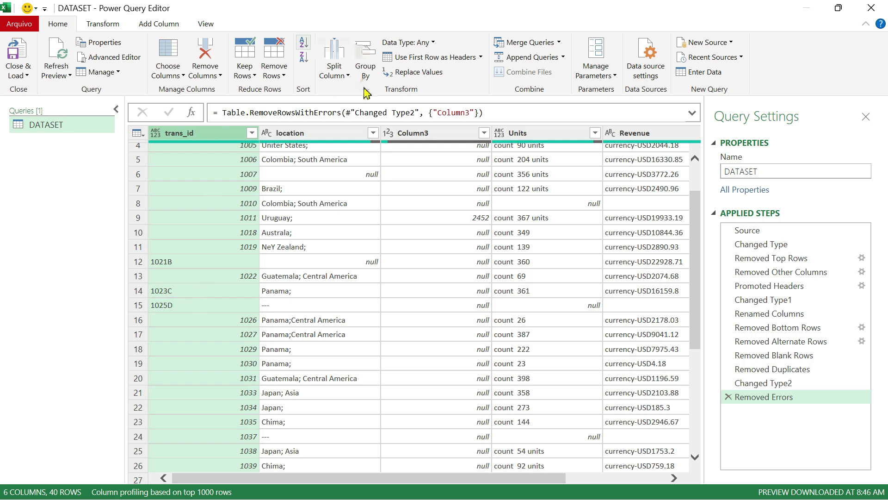
{"action": "left_click", "coordinate": [335, 74]}
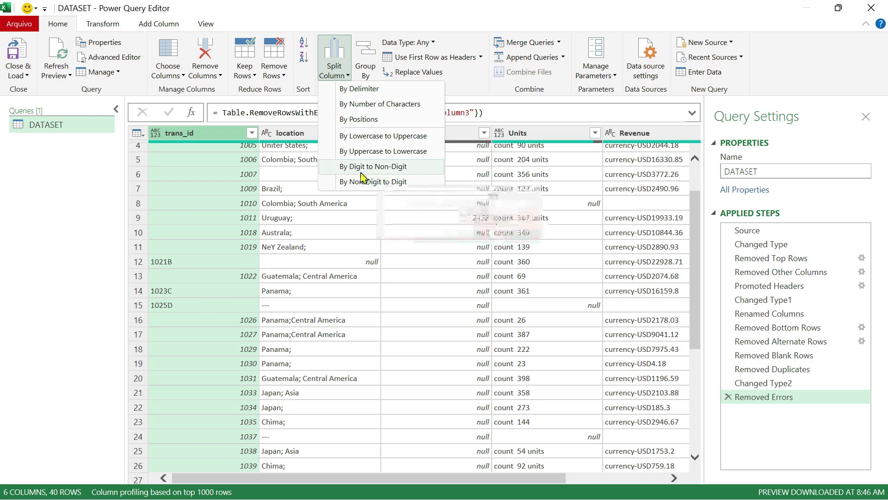
{"action": "left_click", "coordinate": [389, 167]}
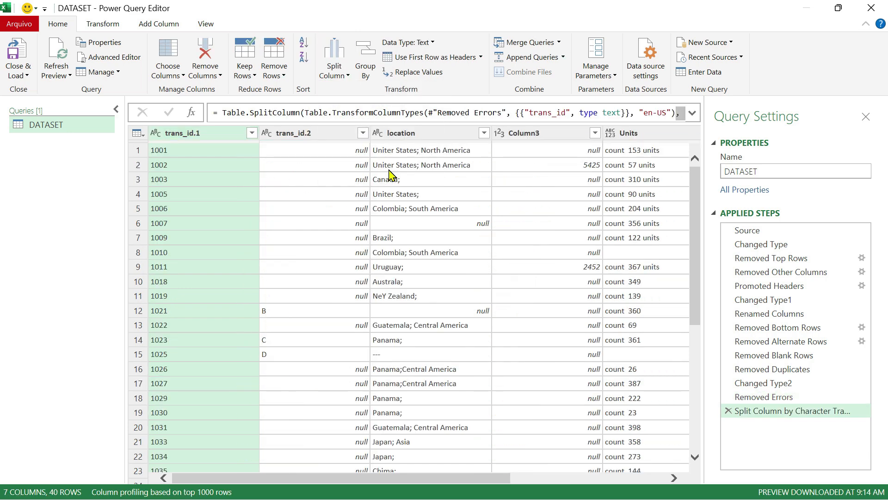
Check the split trans_id values down the rows and delete the digit-to-non-digit split step
{"action": "scroll", "coordinate": [303, 333], "scroll_direction": "down", "scroll_amount": 5}
{"action": "scroll", "coordinate": [308, 336], "scroll_direction": "up", "scroll_amount": 5}
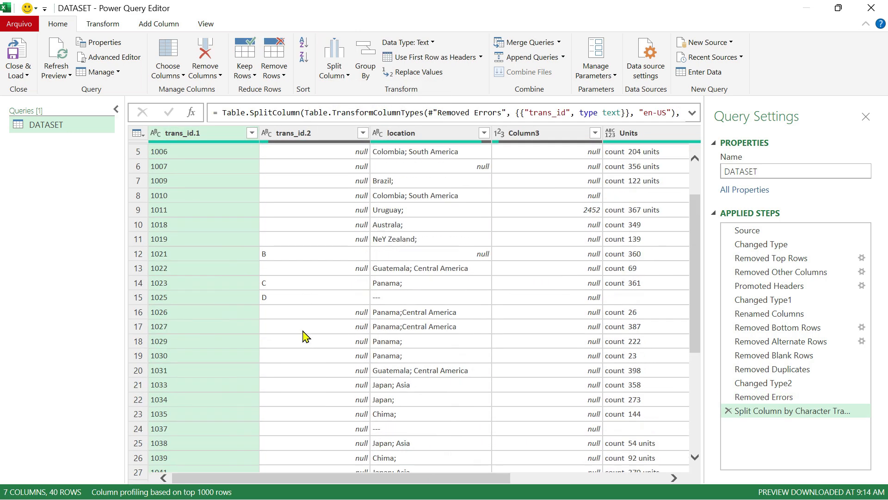
{"action": "scroll", "coordinate": [310, 310], "scroll_direction": "down", "scroll_amount": 5}
{"action": "scroll", "coordinate": [310, 305], "scroll_direction": "up", "scroll_amount": 5}
{"action": "scroll", "coordinate": [192, 358], "scroll_direction": "down", "scroll_amount": 5}
{"action": "scroll", "coordinate": [192, 360], "scroll_direction": "up", "scroll_amount": 5}
{"action": "left_click", "coordinate": [728, 410]}
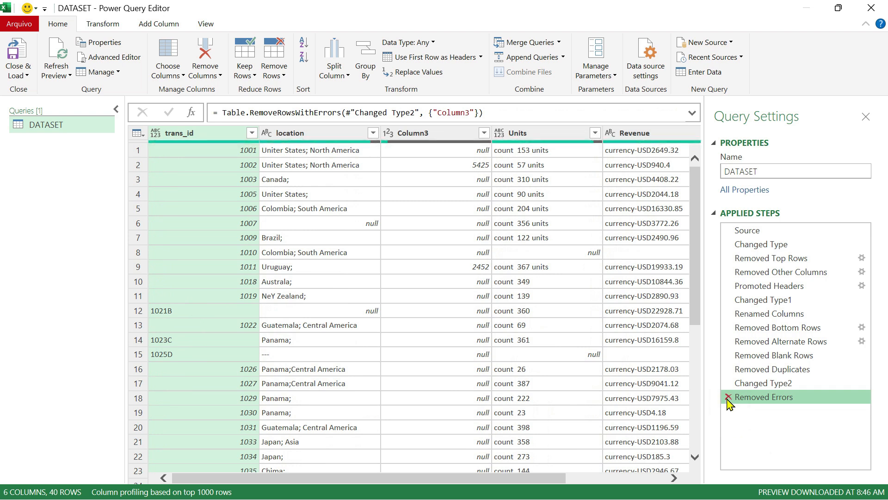
Review the available Split Column options and the basic Group By settings for the trans_id column without applying either
{"action": "left_click", "coordinate": [335, 77]}
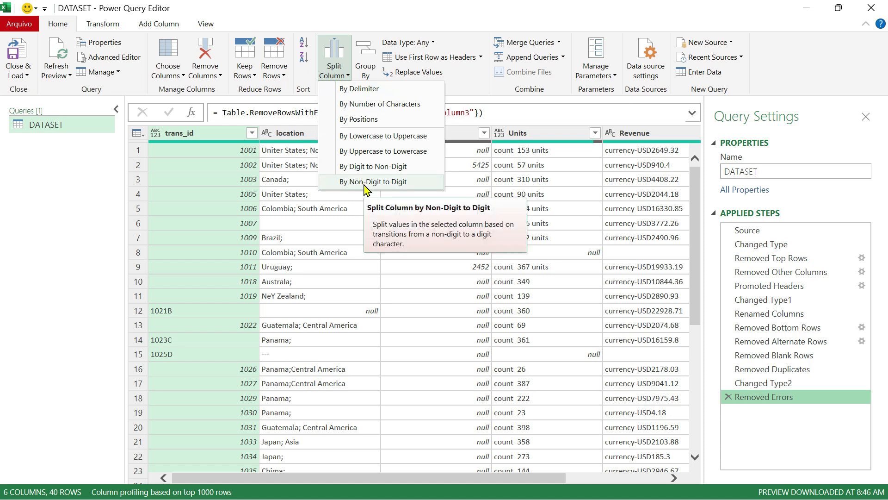
{"action": "left_click", "coordinate": [427, 21]}
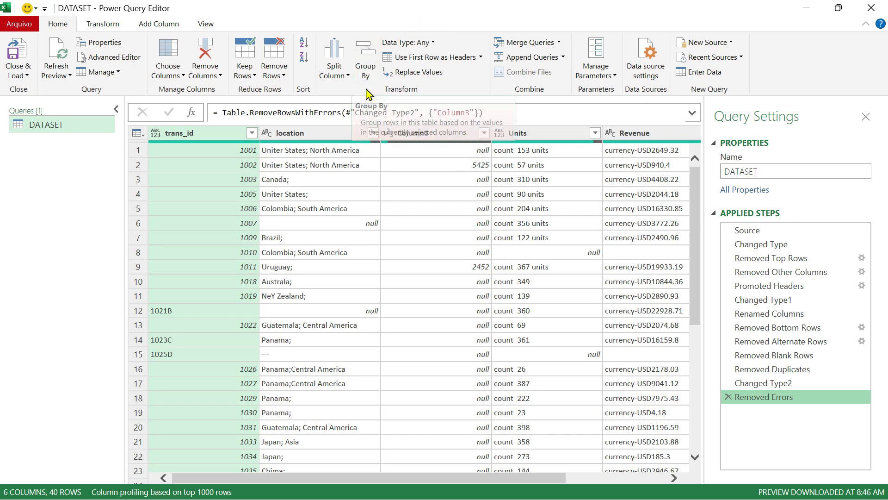
{"action": "left_click", "coordinate": [367, 65]}
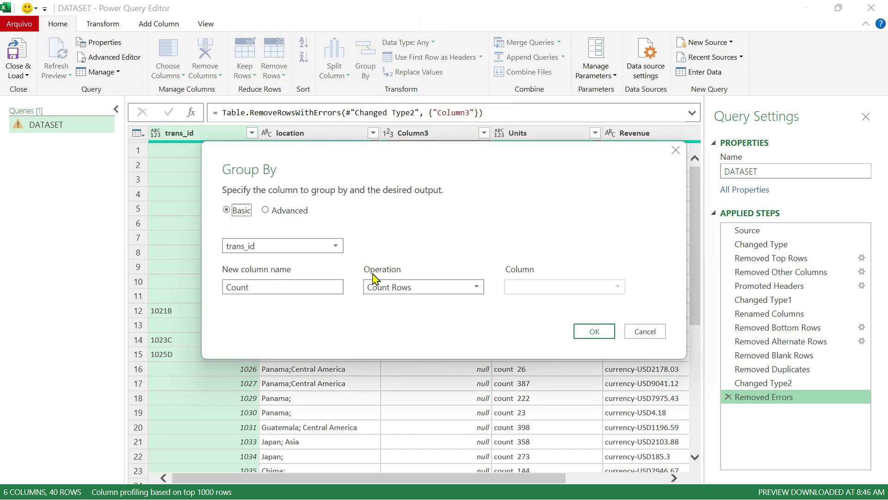
{"action": "left_click_drag", "start_coordinate": [547, 159], "coordinate": [543, 118]}
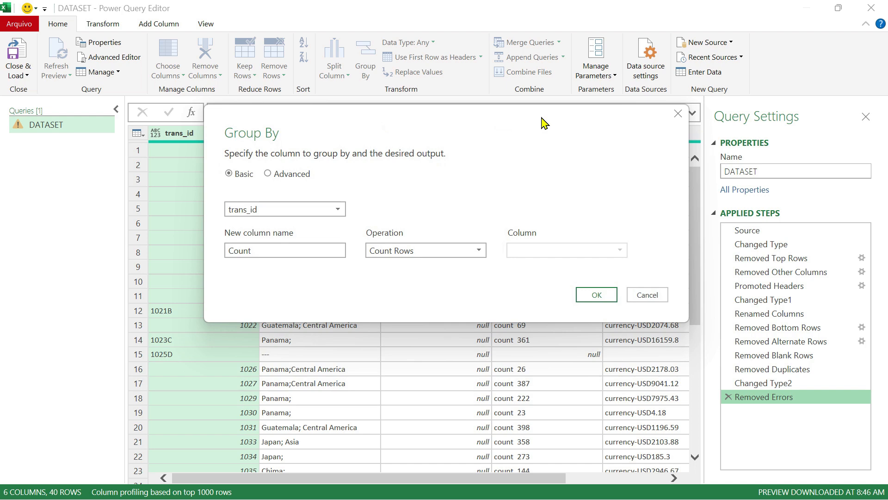
{"action": "left_click", "coordinate": [678, 113]}
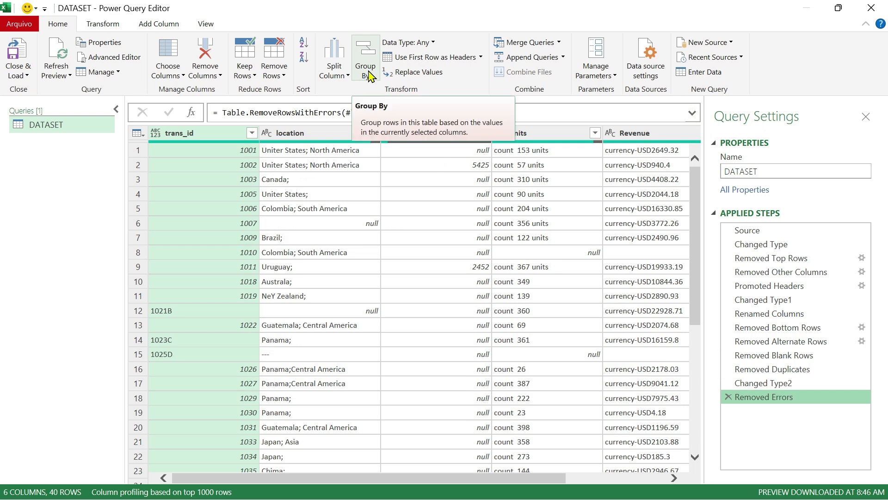
Examine the available data types and the options for using the first row as headers or headers as first row
{"action": "left_click", "coordinate": [412, 42]}
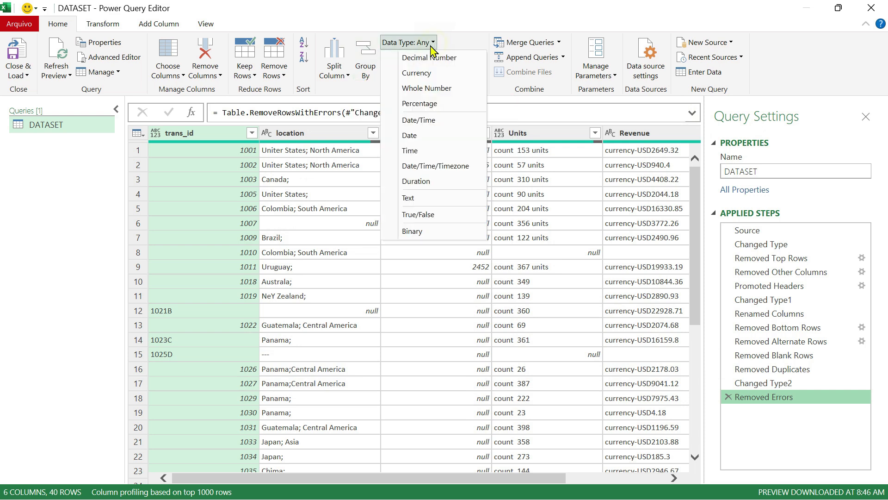
{"action": "left_click", "coordinate": [454, 27]}
{"action": "left_click", "coordinate": [481, 57]}
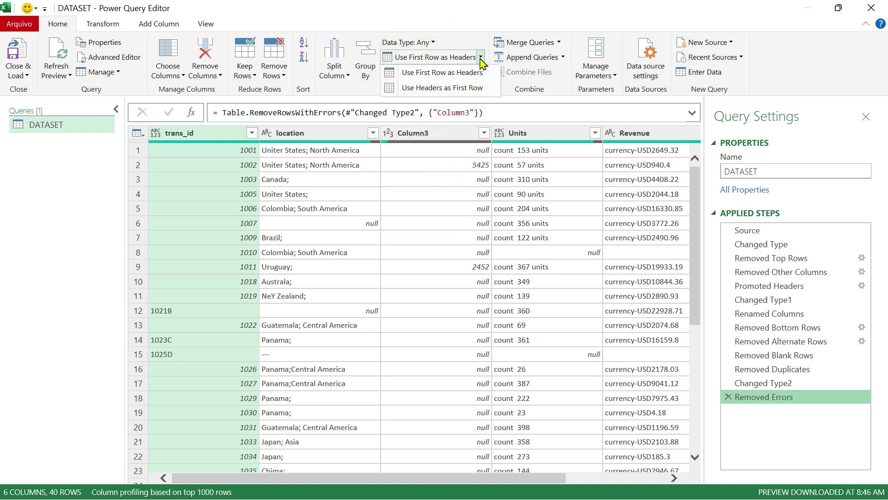
{"action": "left_click", "coordinate": [103, 24]}
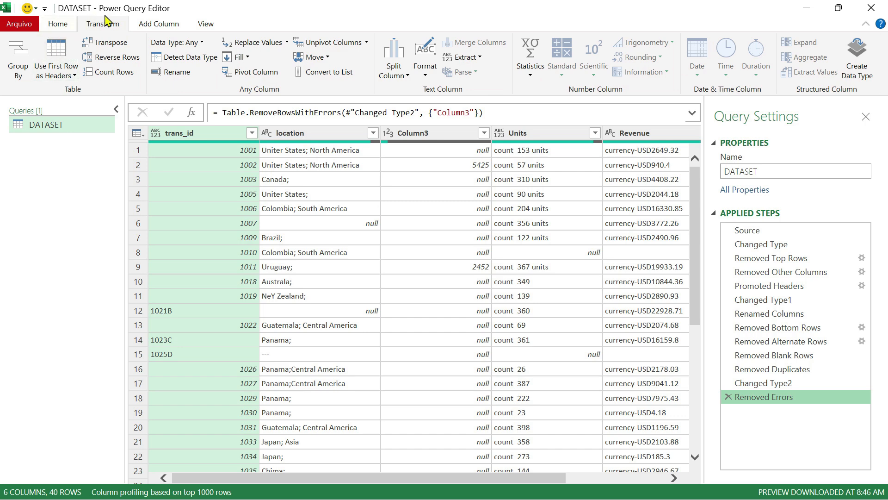
{"action": "left_click", "coordinate": [60, 26]}
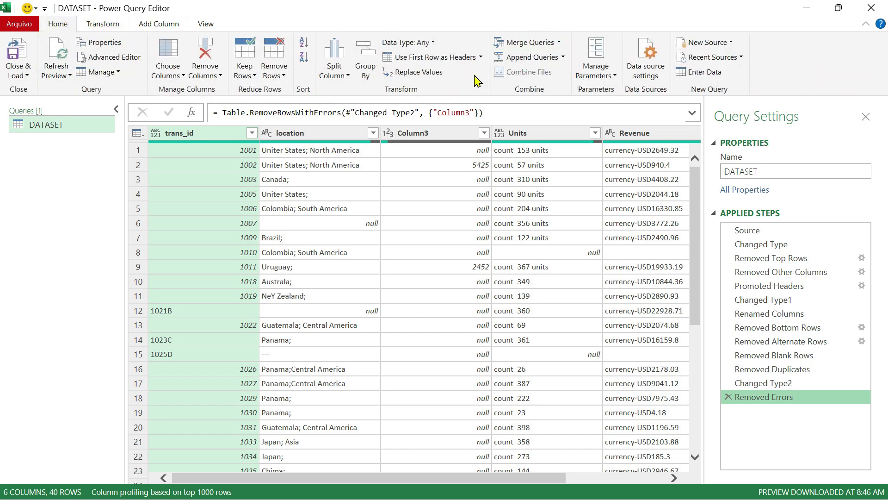
{"action": "left_click", "coordinate": [481, 57]}
{"action": "left_click", "coordinate": [479, 27]}
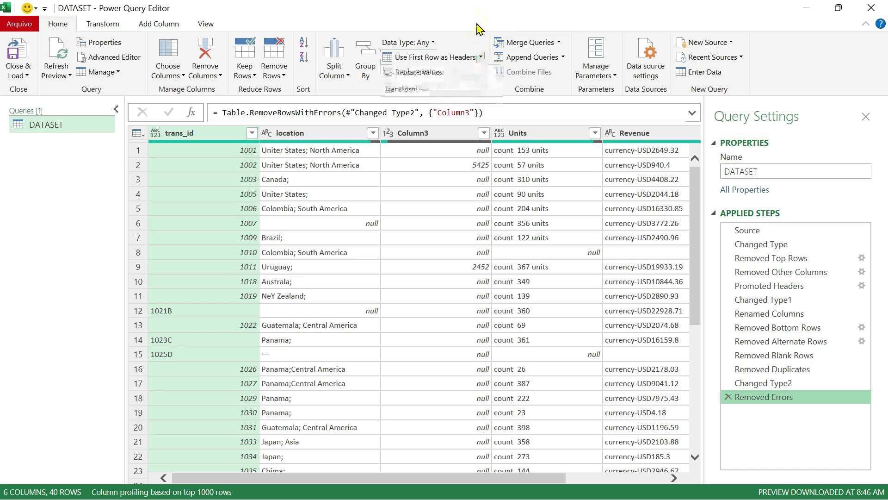
{"action": "left_click", "coordinate": [481, 57]}
{"action": "left_click", "coordinate": [457, 14]}
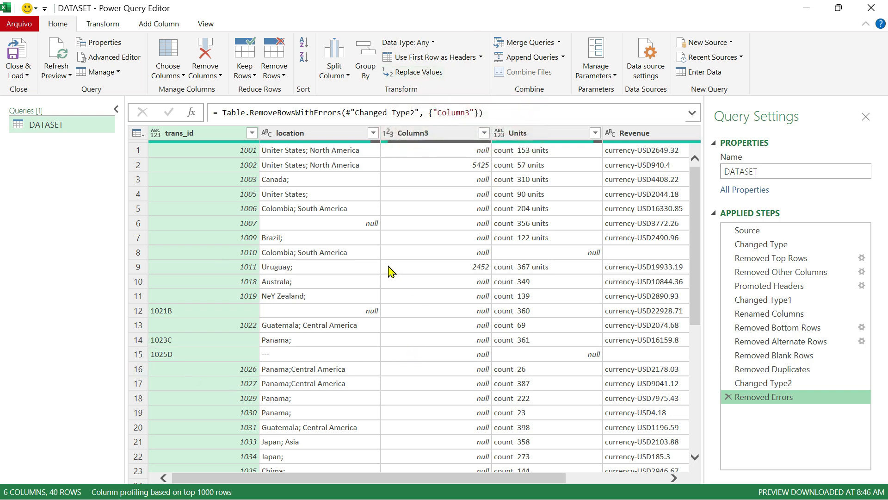
Replace the text "Uniter" with "United" in the location column
{"action": "left_click", "coordinate": [322, 135]}
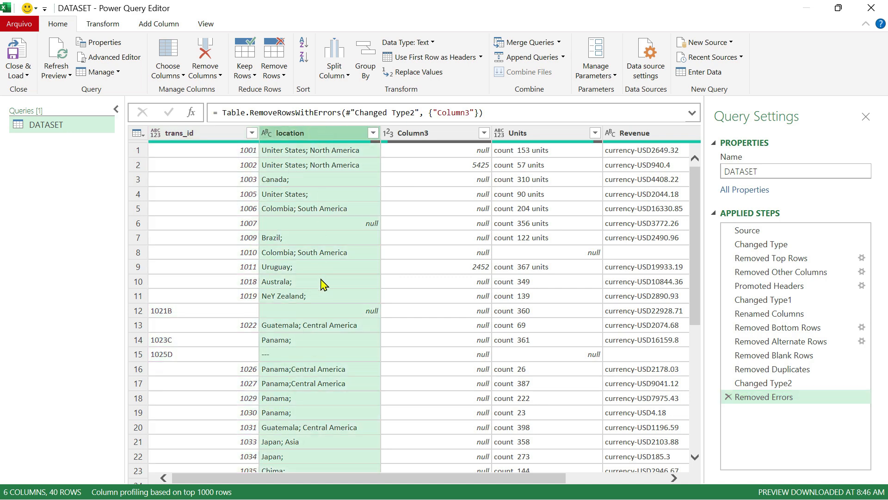
{"action": "scroll", "coordinate": [332, 268], "scroll_direction": "down", "scroll_amount": 6}
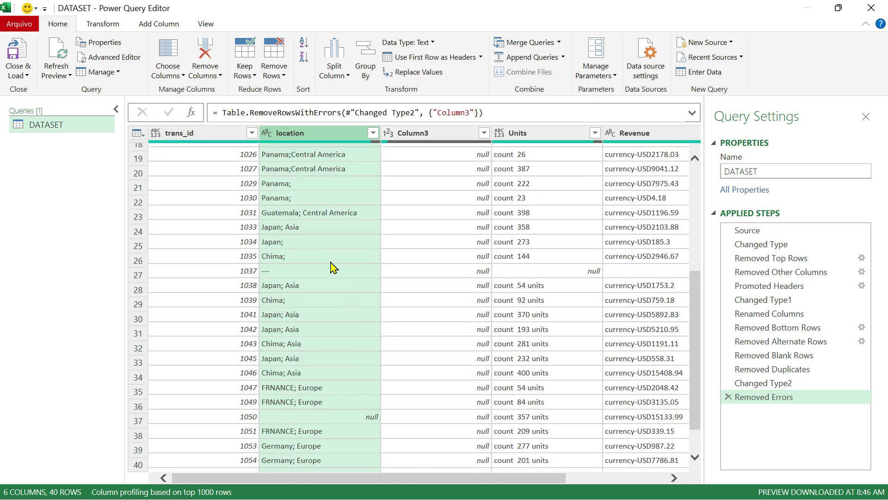
{"action": "scroll", "coordinate": [332, 268], "scroll_direction": "up", "scroll_amount": 6}
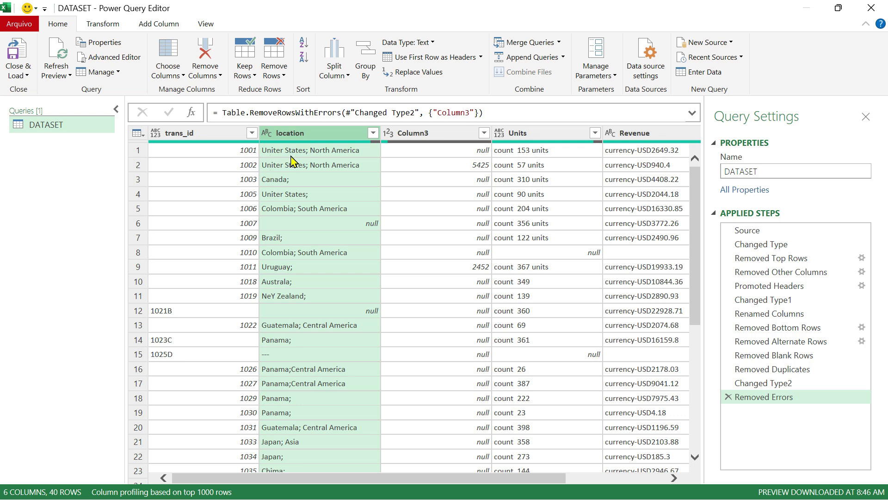
{"action": "left_click", "coordinate": [419, 74]}
{"action": "left_click_drag", "start_coordinate": [401, 157], "coordinate": [593, 125]}
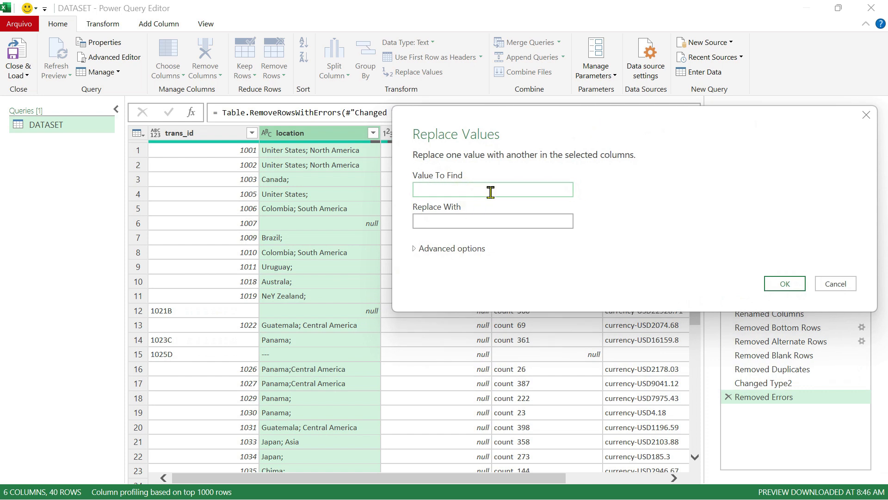
{"action": "type", "text": "Uniter"}
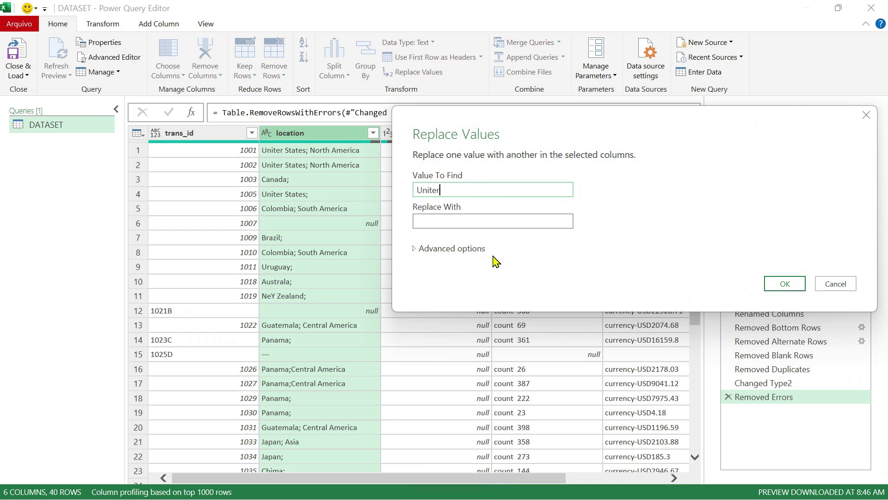
{"action": "left_click", "coordinate": [468, 220]}
{"action": "type", "text": "Y"}
{"action": "key", "text": "BackSpace"}
{"action": "type", "text": "United"}
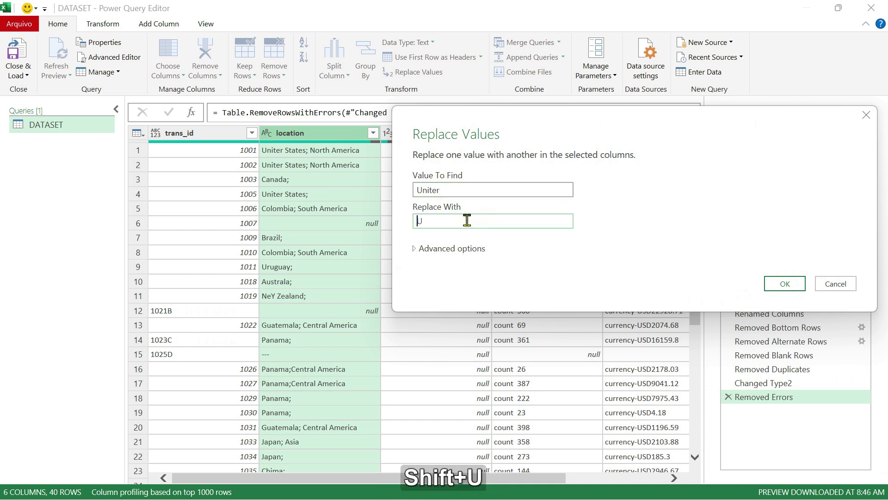
{"action": "key", "text": "BackSpace"}
{"action": "key", "text": "BackSpace"}
{"action": "key", "text": "BackSpace"}
{"action": "key", "text": "BackSpace"}
{"action": "key", "text": "BackSpace"}
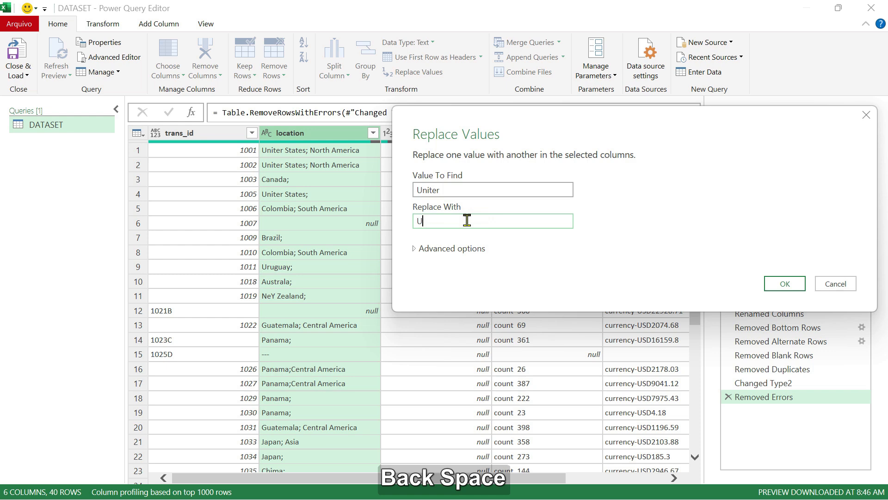
{"action": "type", "text": "nited"}
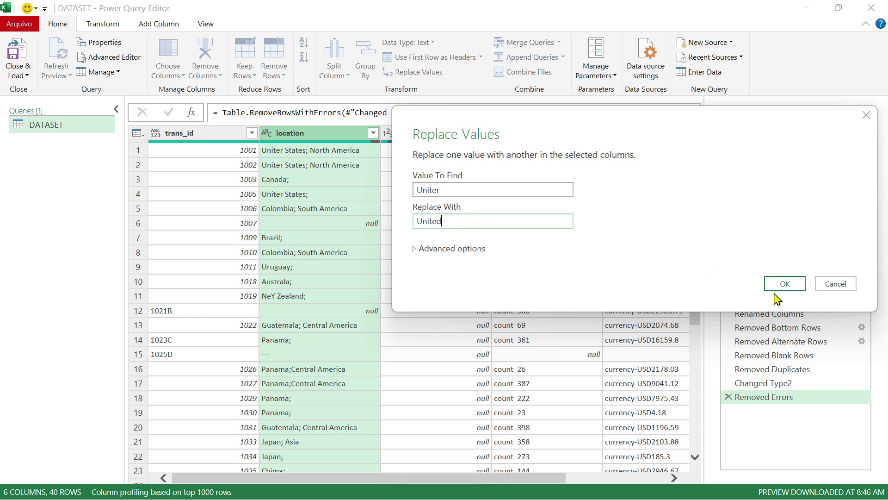
{"action": "left_click", "coordinate": [785, 284]}
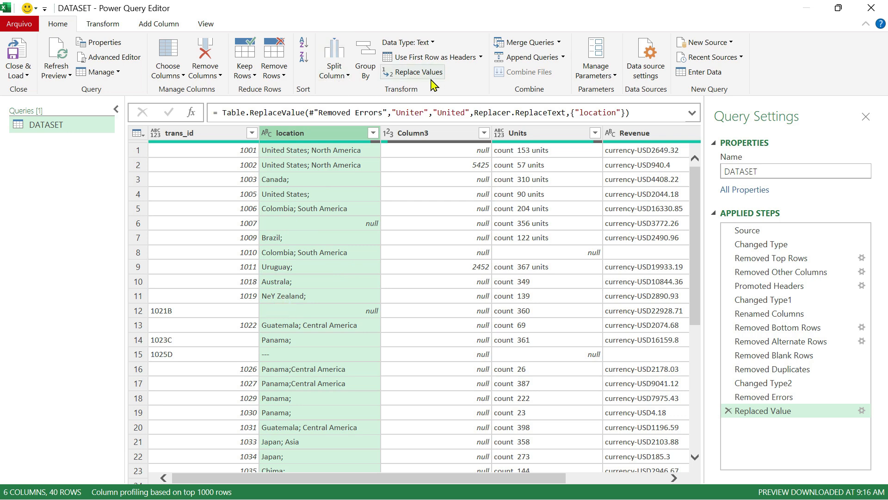
Replace the text "NeY" with "New" in the location column
{"action": "left_click", "coordinate": [417, 73]}
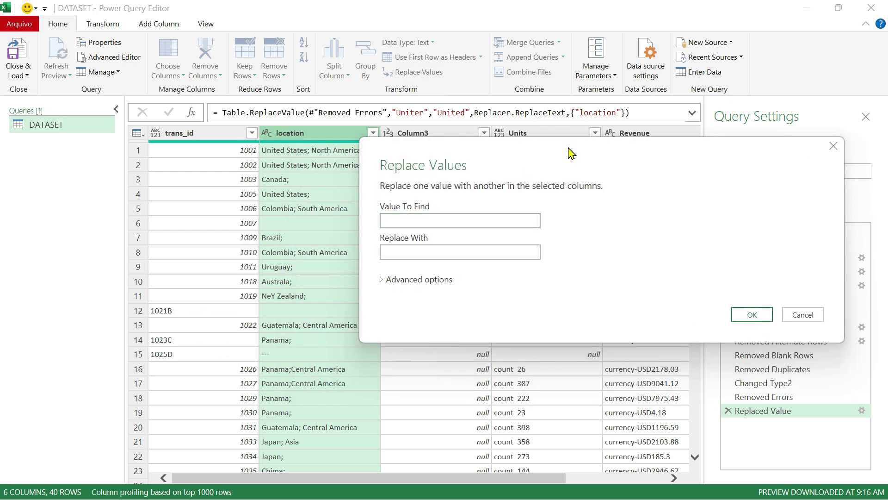
{"action": "type", "text": "N"}
{"action": "type", "text": "Ne"}
{"action": "key", "text": "BackSpace"}
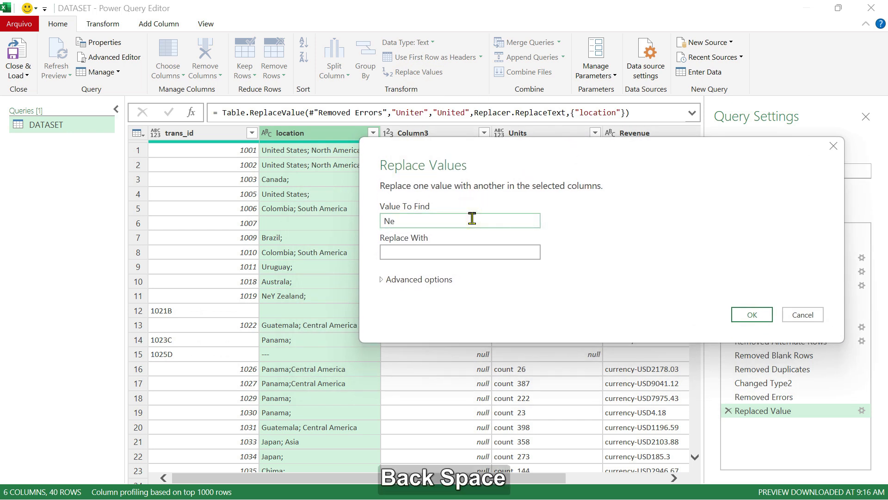
{"action": "type", "text": "Y"}
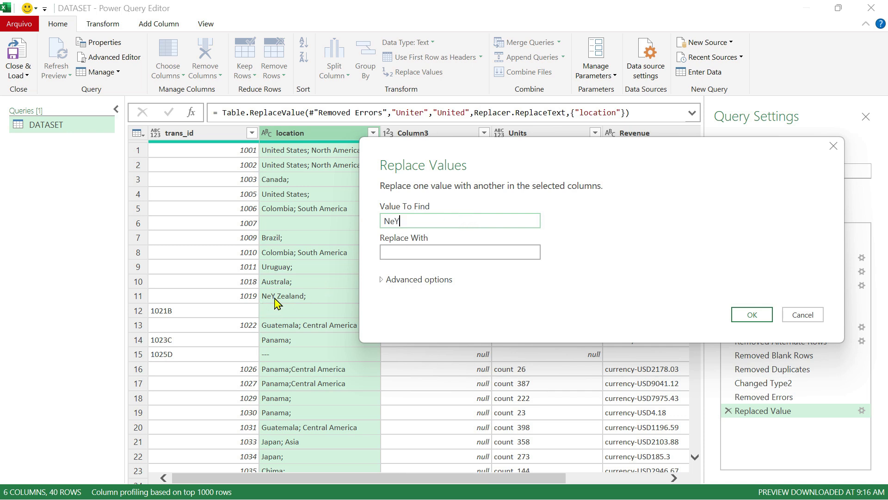
{"action": "double_click", "coordinate": [394, 221]}
{"action": "left_click", "coordinate": [425, 222]}
{"action": "left_click", "coordinate": [420, 250]}
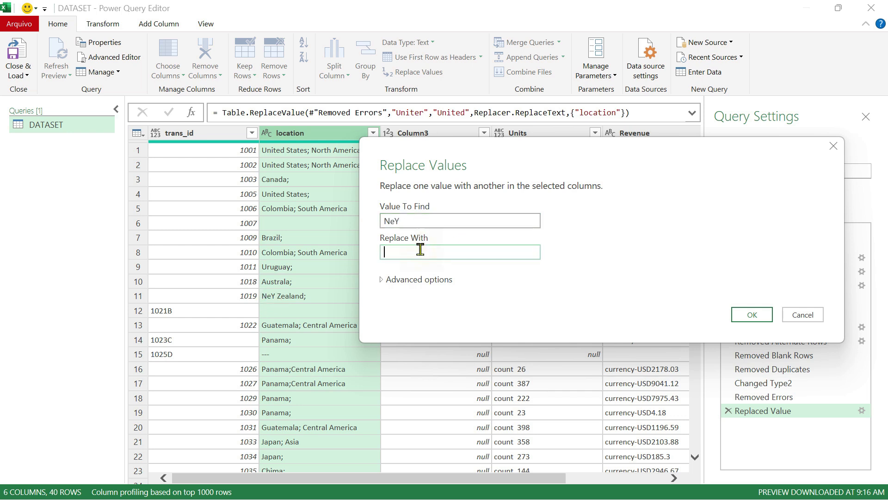
{"action": "type", "text": "New"}
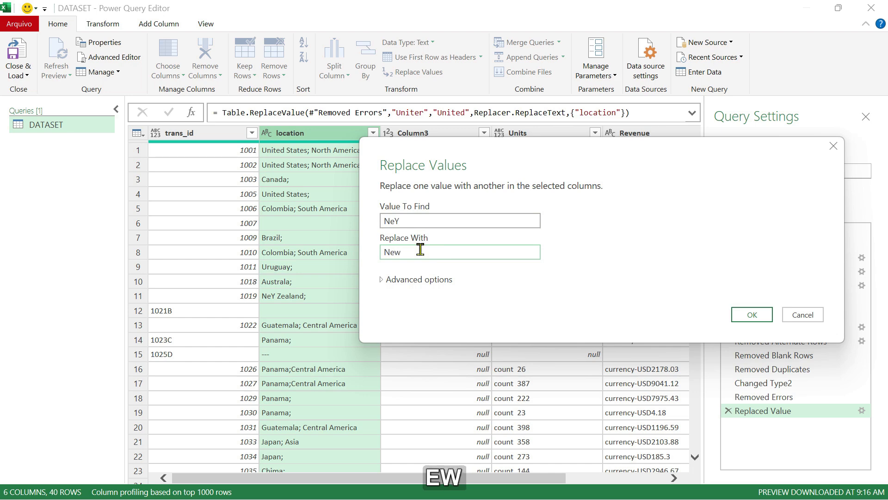
{"action": "left_click", "coordinate": [752, 315]}
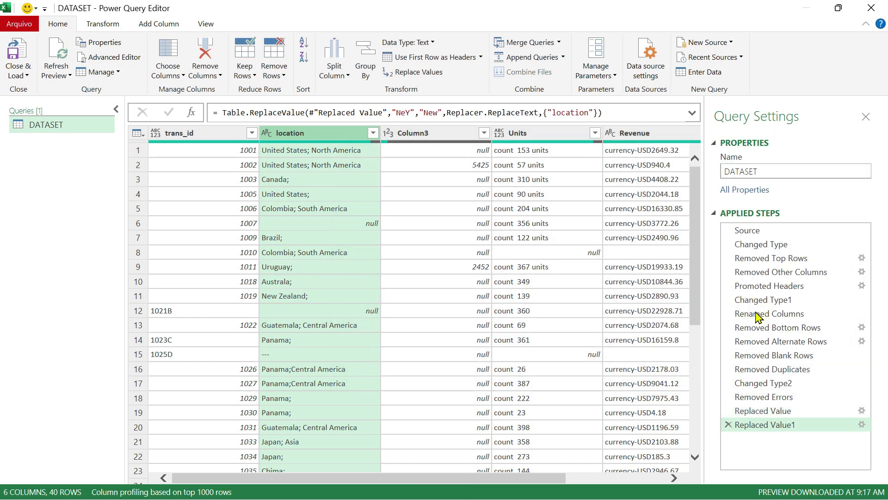
Replace the text "frnance" with "France" in the location column and check the European rows
{"action": "scroll", "coordinate": [354, 245], "scroll_direction": "down", "scroll_amount": 2}
{"action": "scroll", "coordinate": [349, 246], "scroll_direction": "down", "scroll_amount": 3}
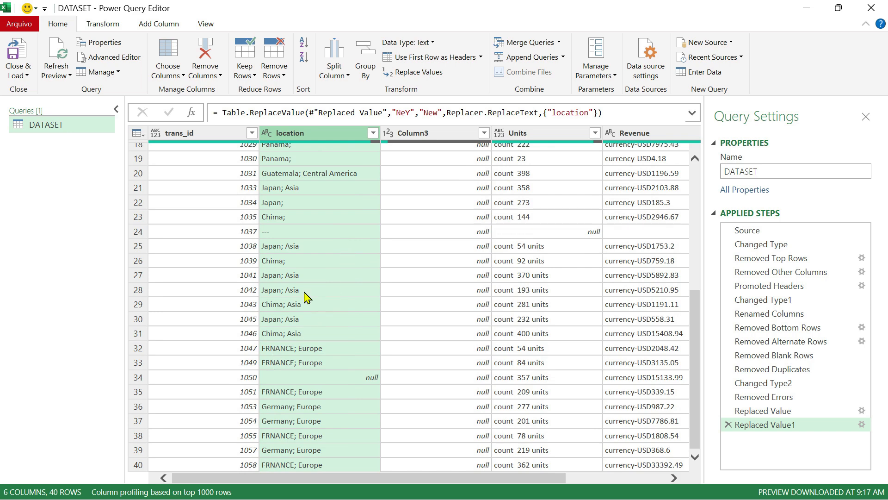
{"action": "left_click", "coordinate": [412, 72]}
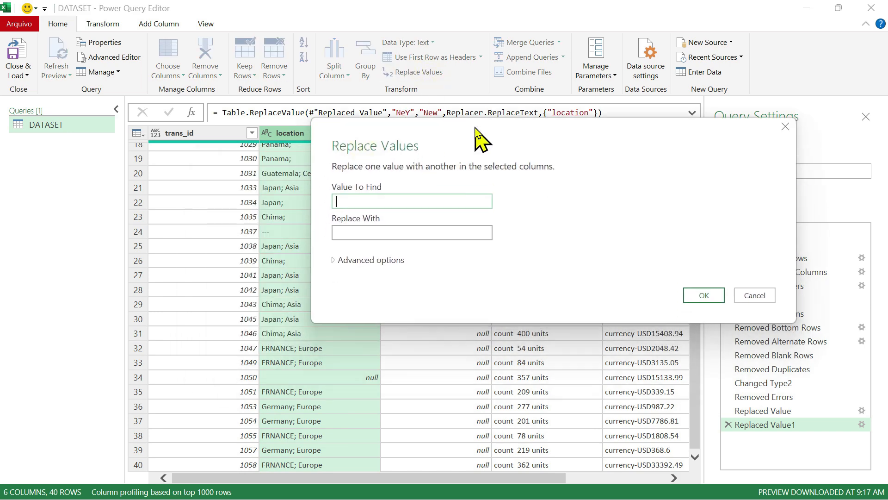
{"action": "key", "text": "Caps_Lock"}
{"action": "left_click", "coordinate": [419, 202]}
{"action": "key", "text": "Caps_Lock"}
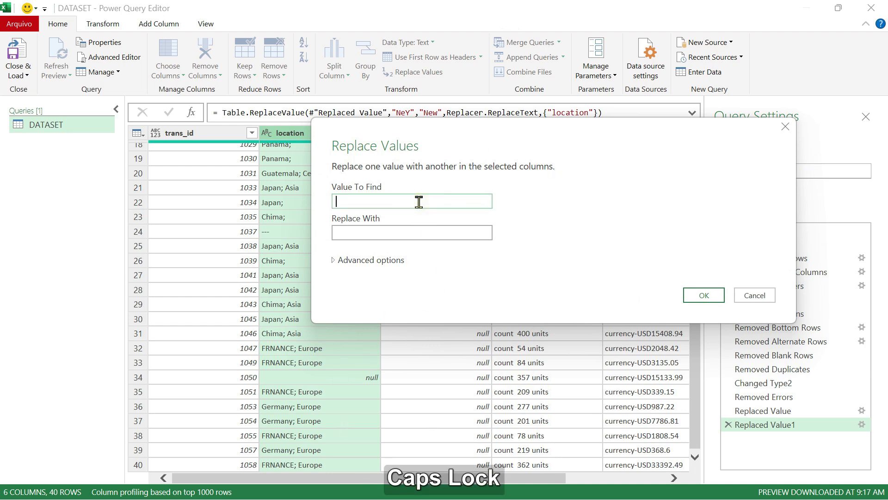
{"action": "type", "text": "fra"}
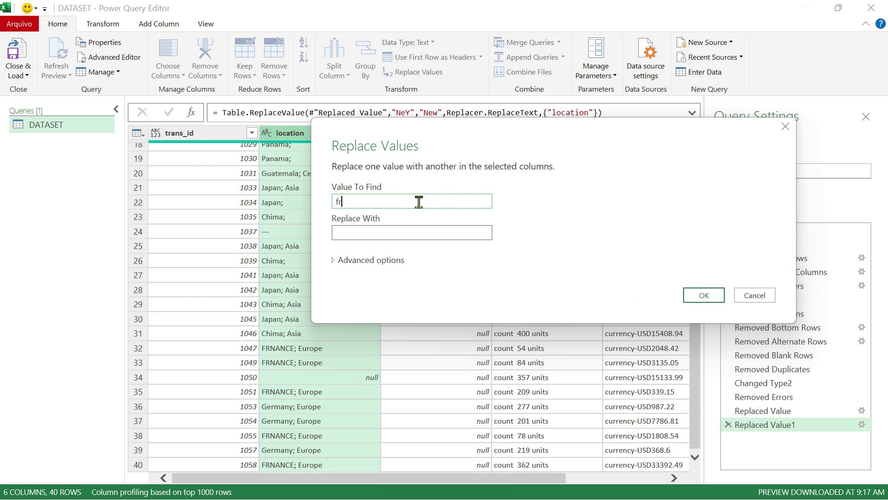
{"action": "type", "text": "nance"}
{"action": "left_click", "coordinate": [415, 232]}
{"action": "type", "text": "France"}
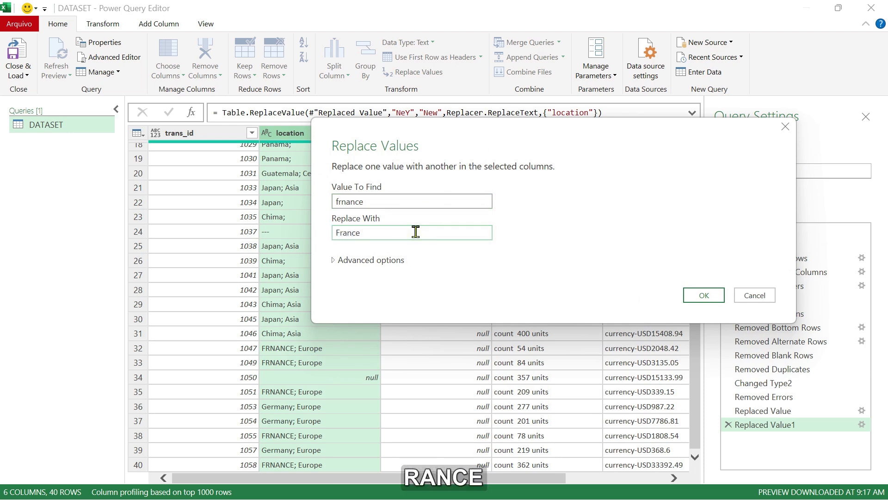
{"action": "left_click", "coordinate": [699, 299]}
{"action": "scroll", "coordinate": [468, 318], "scroll_direction": "down", "scroll_amount": 6}
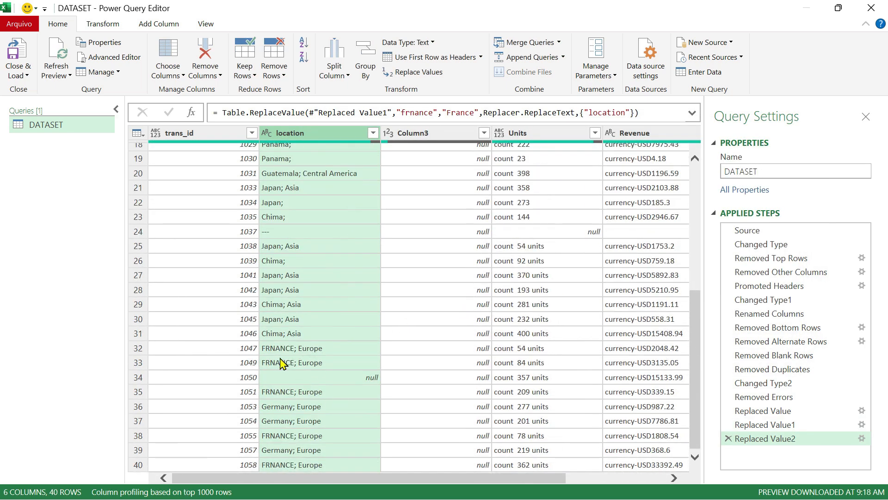
Edit the last replacement in the location column so that it finds "FRNANCE" and replaces it with "France", and check the rows
{"action": "left_click", "coordinate": [861, 438]}
{"action": "left_click_drag", "start_coordinate": [414, 163], "coordinate": [530, 128]}
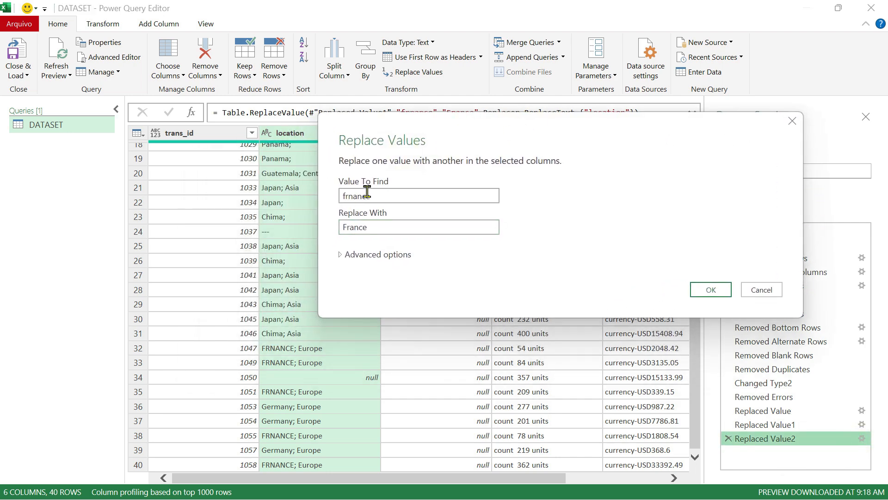
{"action": "double_click", "coordinate": [360, 196]}
{"action": "key", "text": "Caps_Lock"}
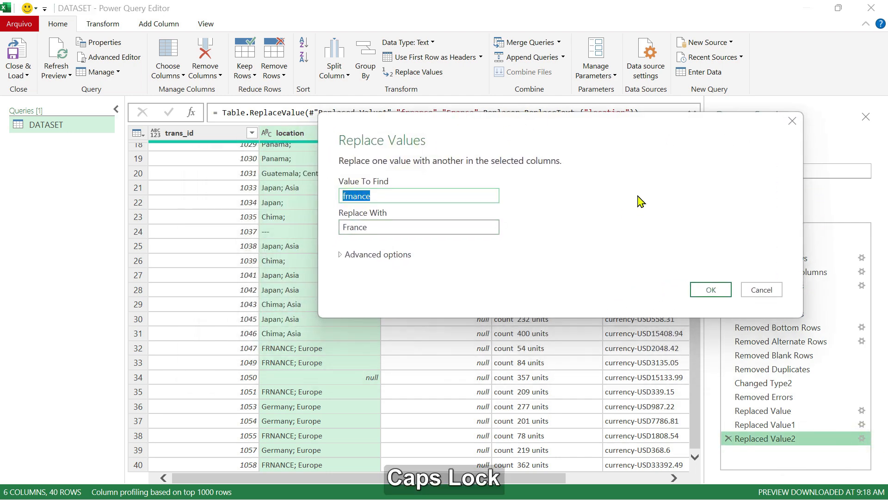
{"action": "type", "text": "FR"}
{"action": "key", "text": "BackSpace"}
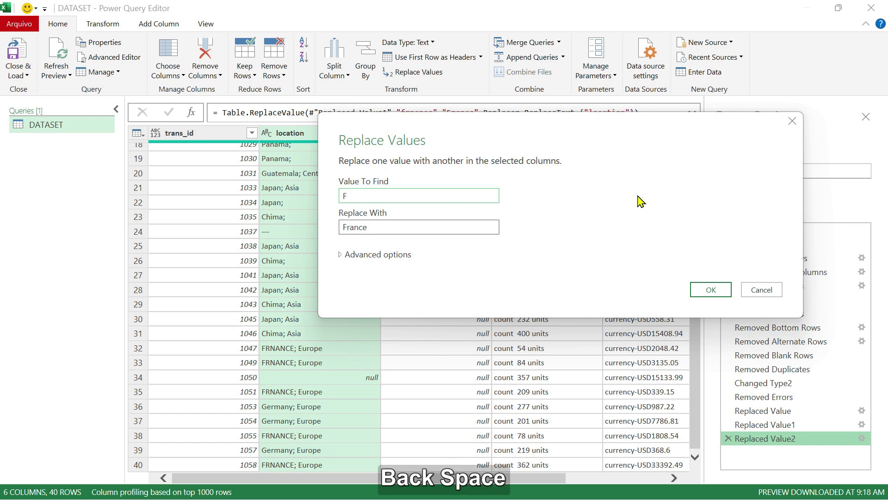
{"action": "type", "text": "RNANCE"}
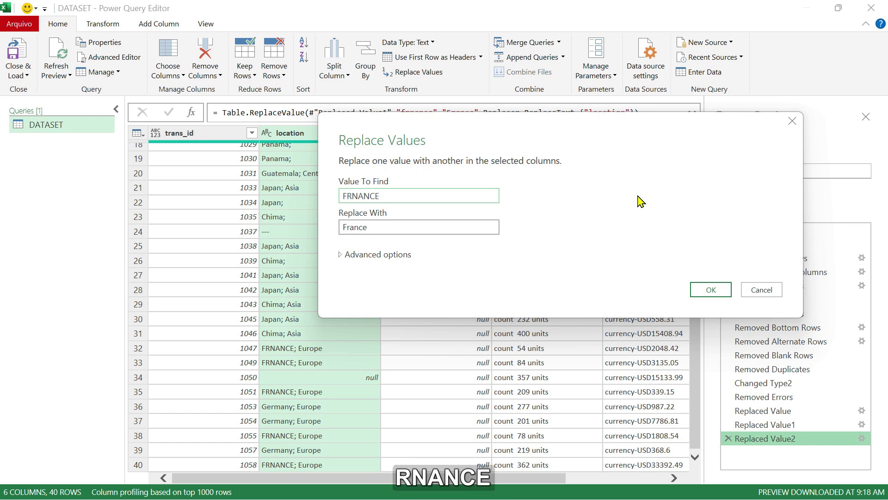
{"action": "left_click", "coordinate": [711, 289]}
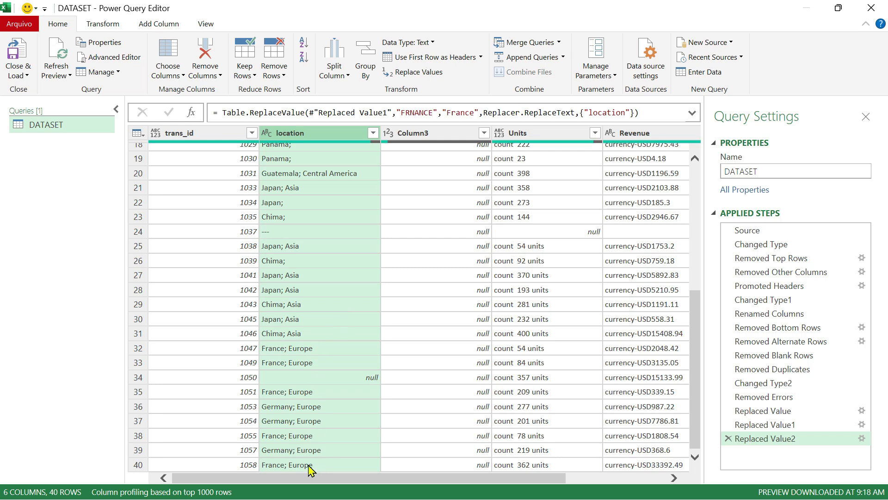
{"action": "scroll", "coordinate": [307, 452], "scroll_direction": "up", "scroll_amount": 6}
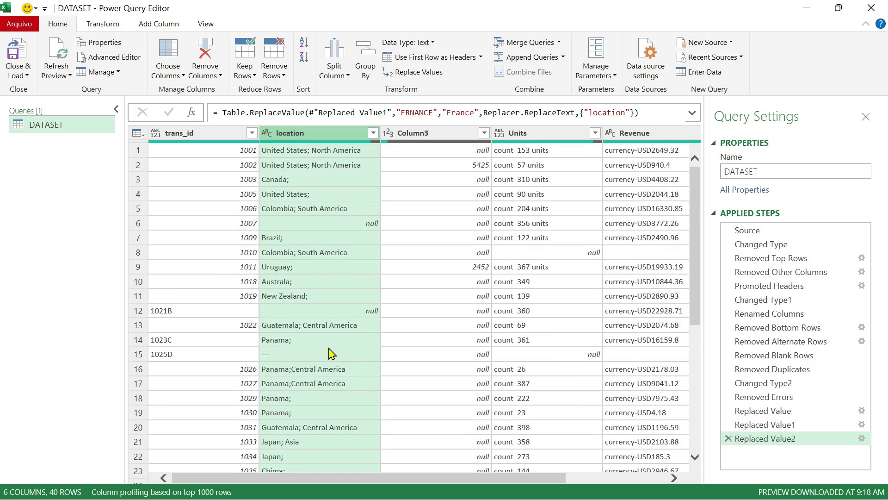
Examine the available parameter management options and the data source settings of the current workbook
{"action": "left_click", "coordinate": [430, 78]}
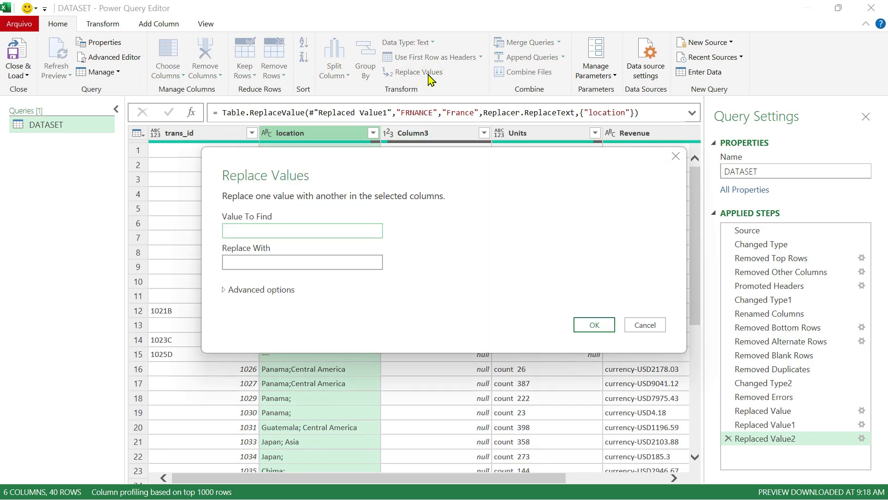
{"action": "key", "text": "Escape"}
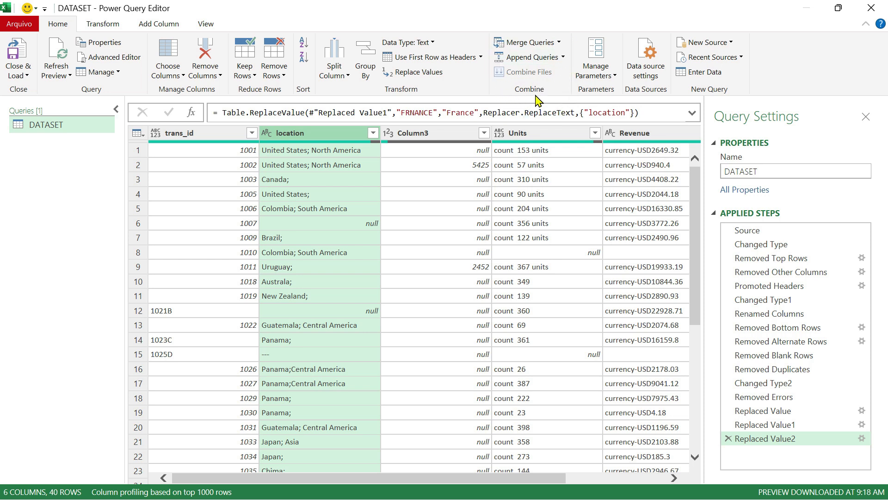
{"action": "left_click", "coordinate": [602, 74]}
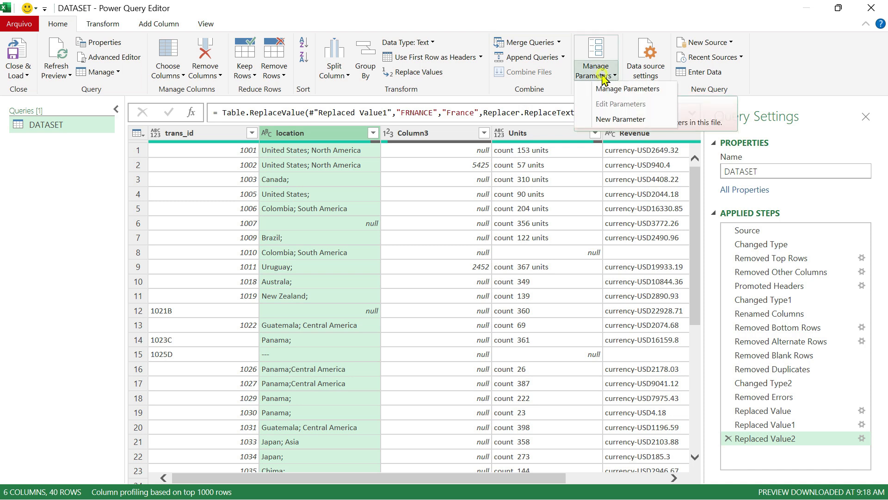
{"action": "left_click", "coordinate": [594, 21]}
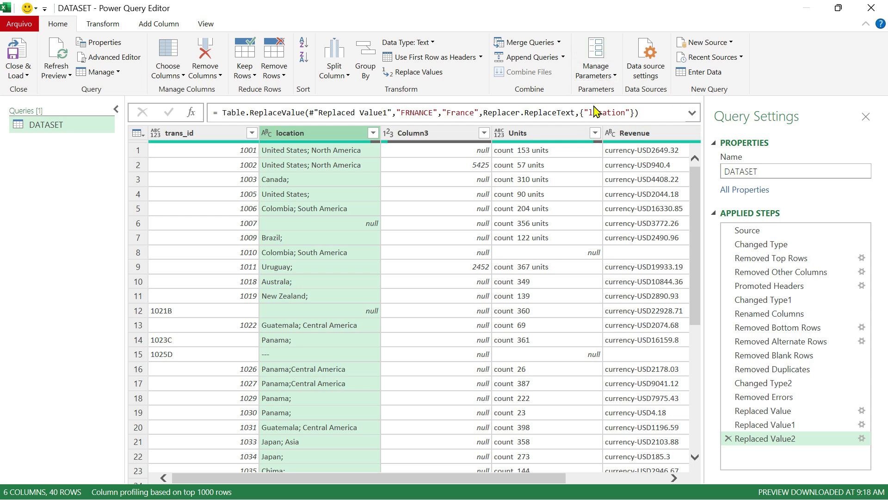
{"action": "left_click", "coordinate": [648, 76]}
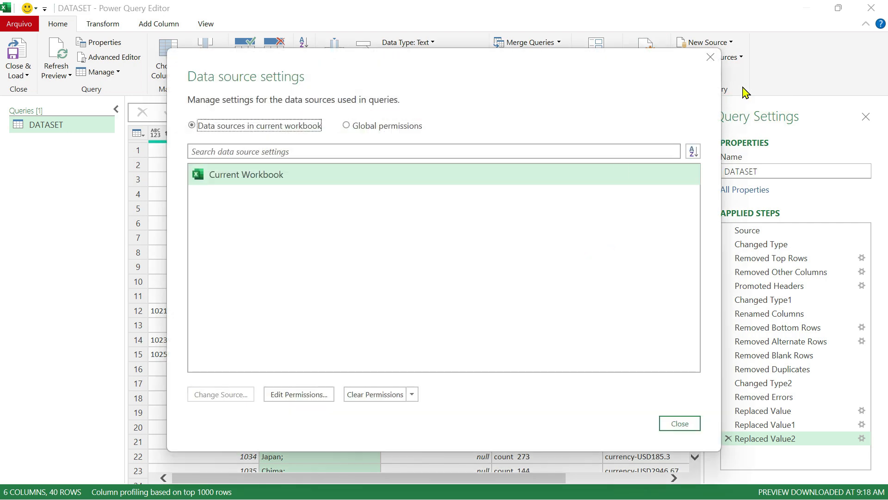
{"action": "left_click", "coordinate": [710, 57]}
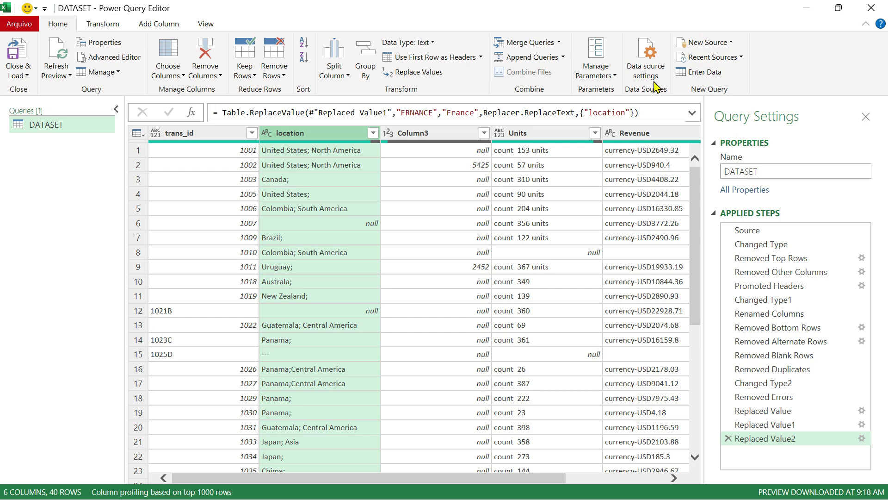
Examine the blank table for manual data entry and the list of recent sources
{"action": "left_click", "coordinate": [705, 73]}
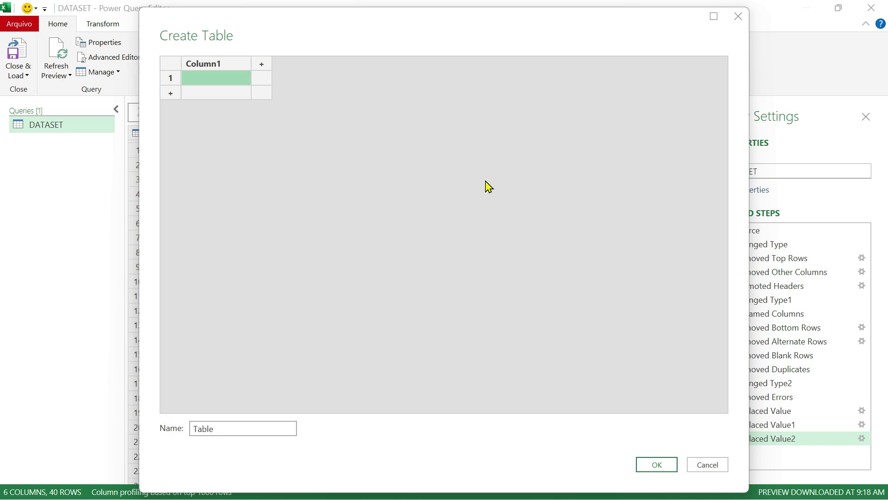
{"action": "left_click", "coordinate": [739, 17]}
{"action": "left_click", "coordinate": [742, 58]}
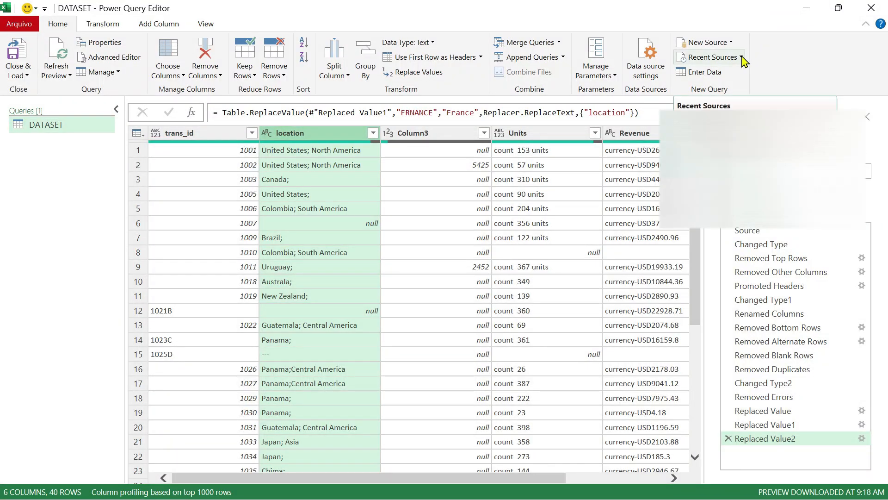
{"action": "left_click", "coordinate": [742, 57]}
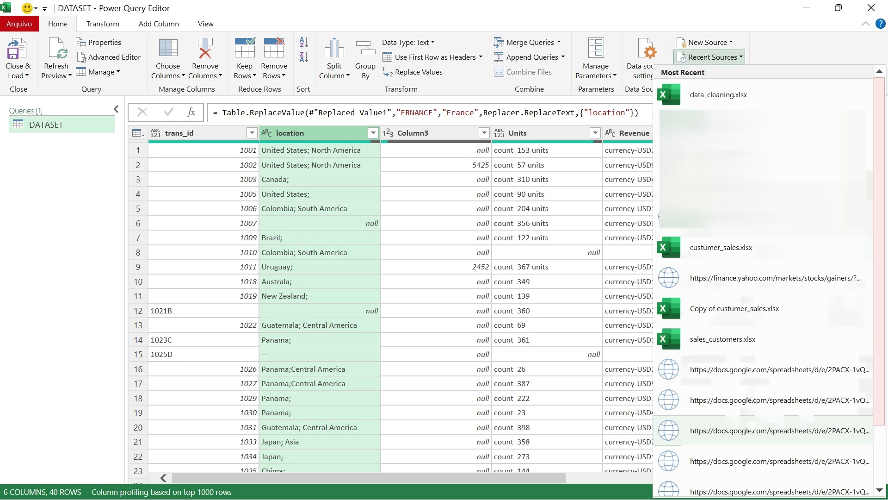
{"action": "left_click", "coordinate": [764, 44]}
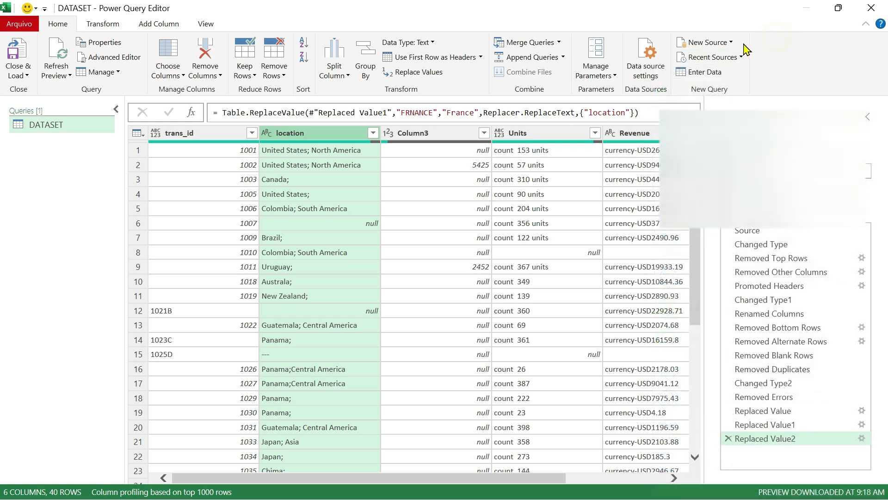
Import data_cleaning.csv as a new Text/CSV query with a comma delimiter and type detection based on the first 200 rows
{"action": "left_click", "coordinate": [732, 43]}
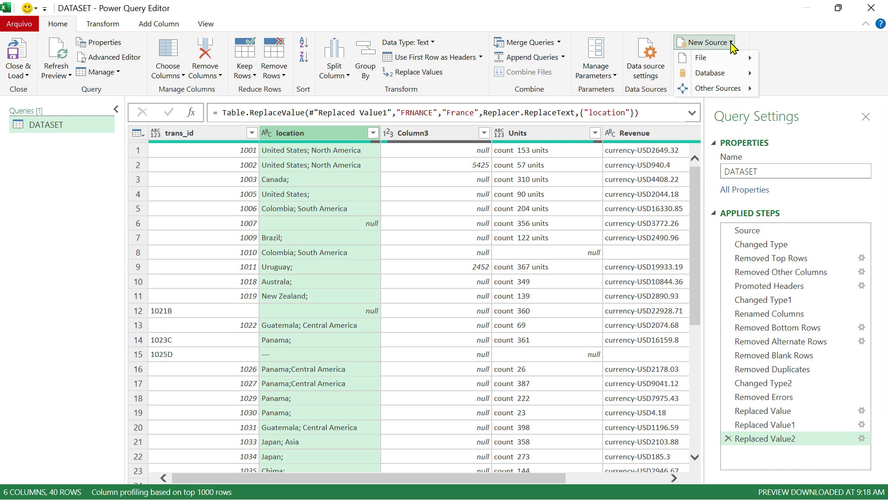
{"action": "mouse_move", "coordinate": [711, 62]}
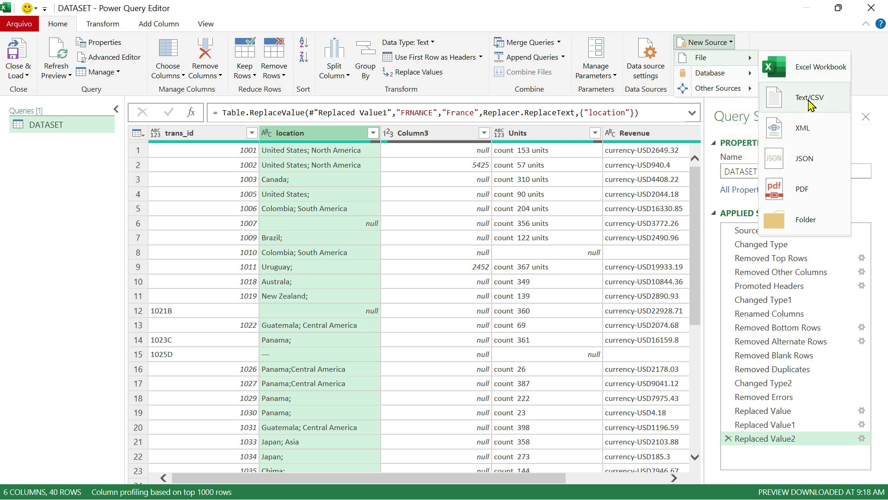
{"action": "left_click", "coordinate": [810, 106]}
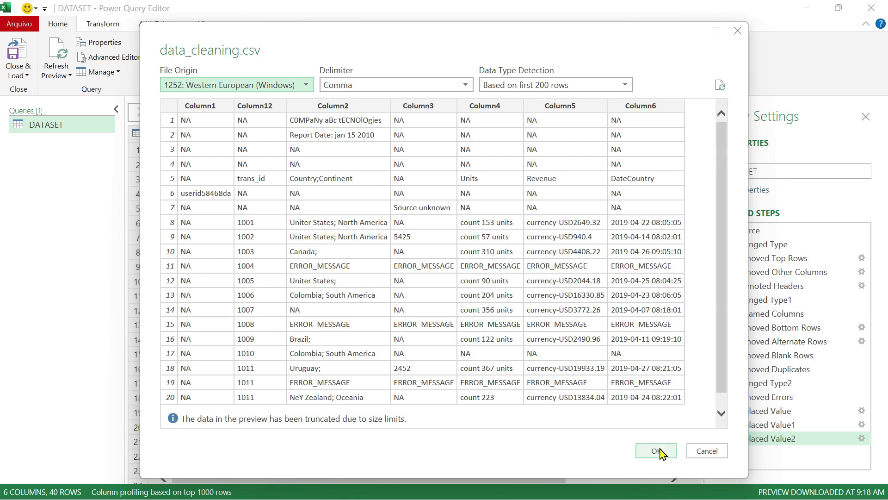
{"action": "left_click", "coordinate": [659, 451]}
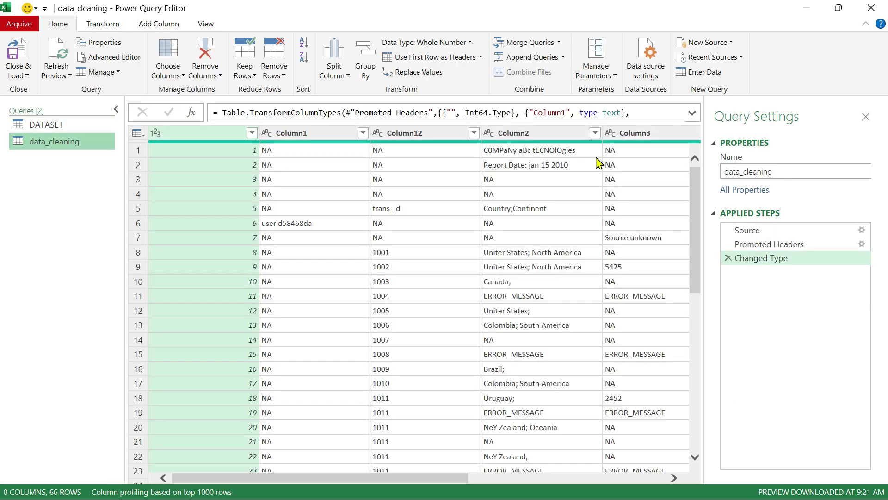
Review the file types available as new sources and compare the DATASET and data_cleaning queries
{"action": "left_click", "coordinate": [732, 43]}
{"action": "mouse_move", "coordinate": [730, 60]}
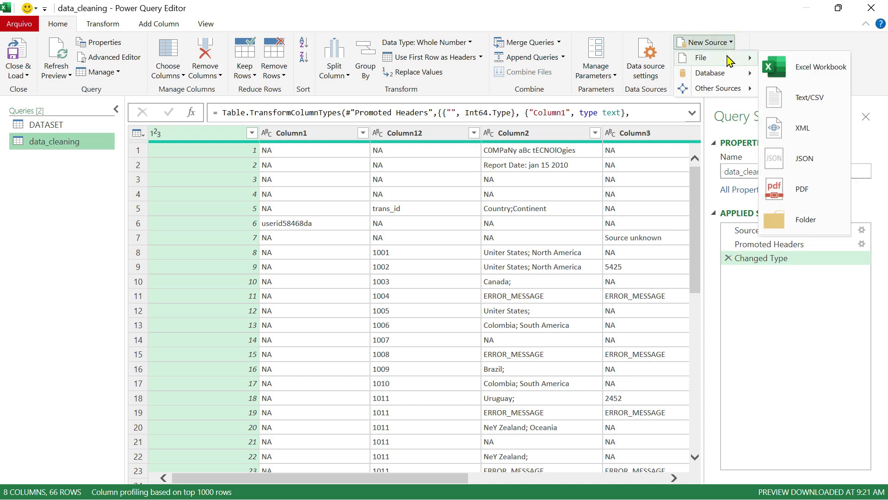
{"action": "left_click", "coordinate": [70, 124]}
{"action": "left_click", "coordinate": [72, 125]}
{"action": "left_click", "coordinate": [77, 142]}
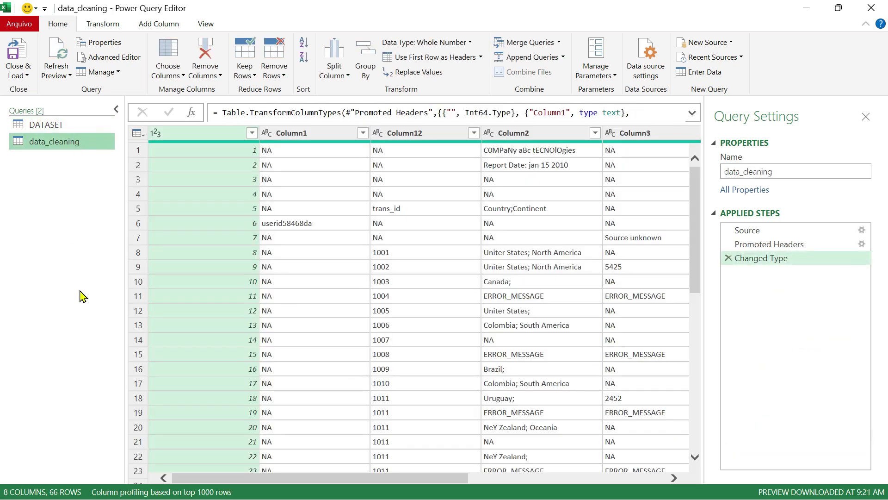
Delete the data_cleaning query and confirm the deletion
{"action": "right_click", "coordinate": [70, 145]}
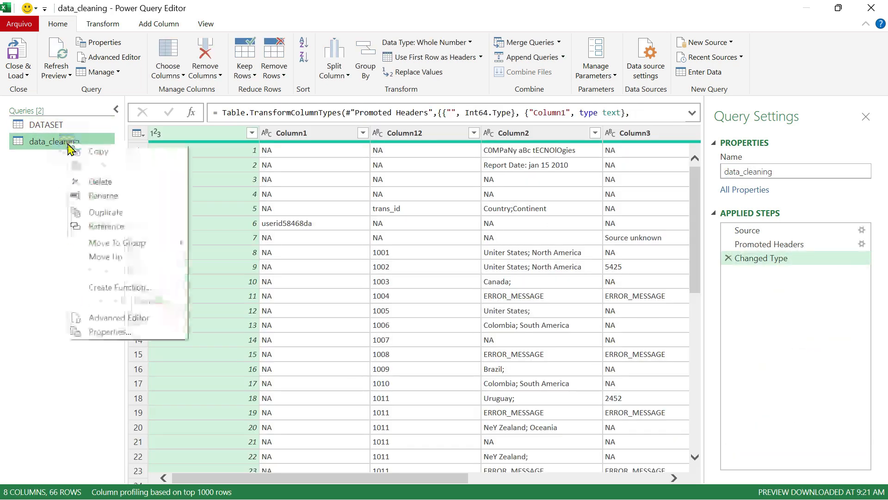
{"action": "left_click", "coordinate": [100, 181]}
{"action": "left_click", "coordinate": [503, 280]}
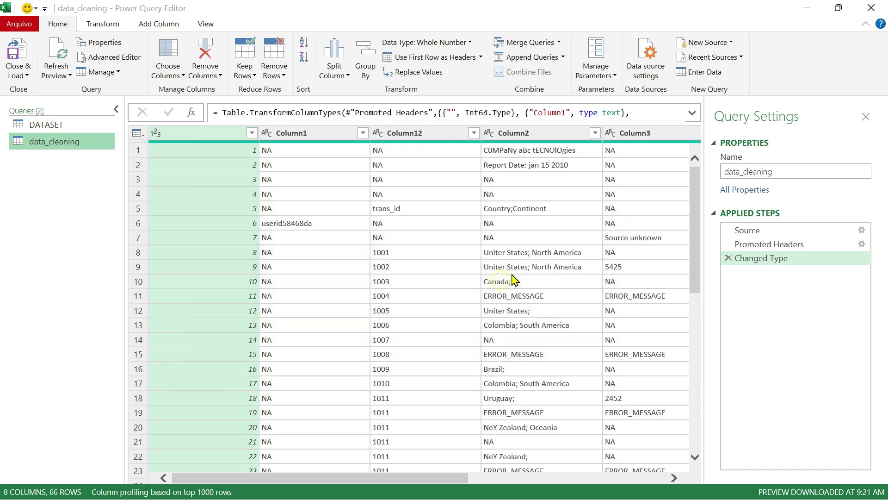
Examine the database and other types of new sources, and reopen the DATASET query
{"action": "left_click", "coordinate": [732, 42]}
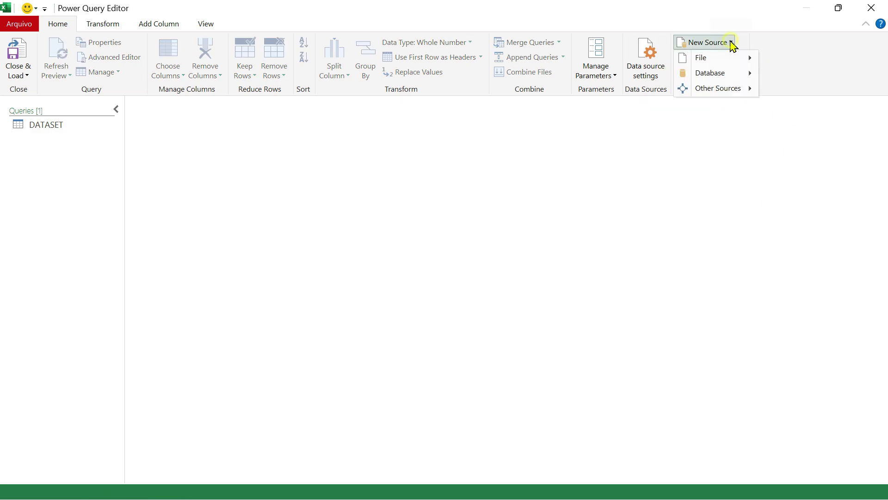
{"action": "mouse_move", "coordinate": [720, 76]}
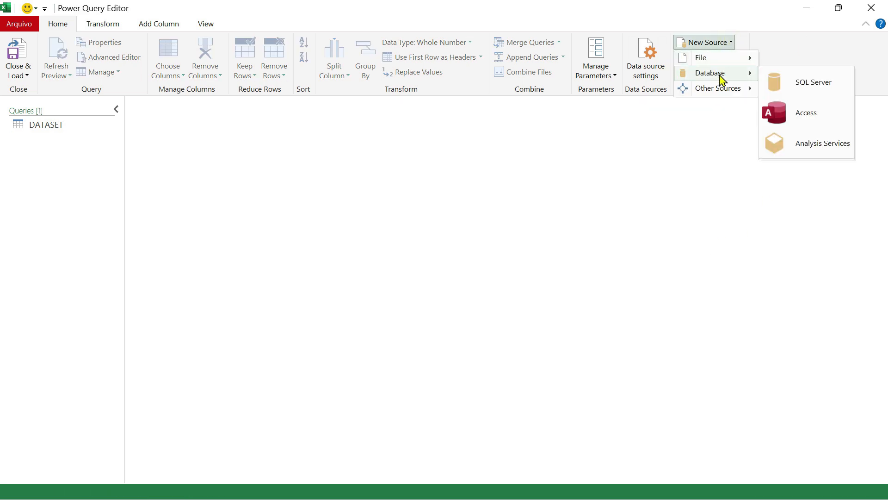
{"action": "mouse_move", "coordinate": [724, 95]}
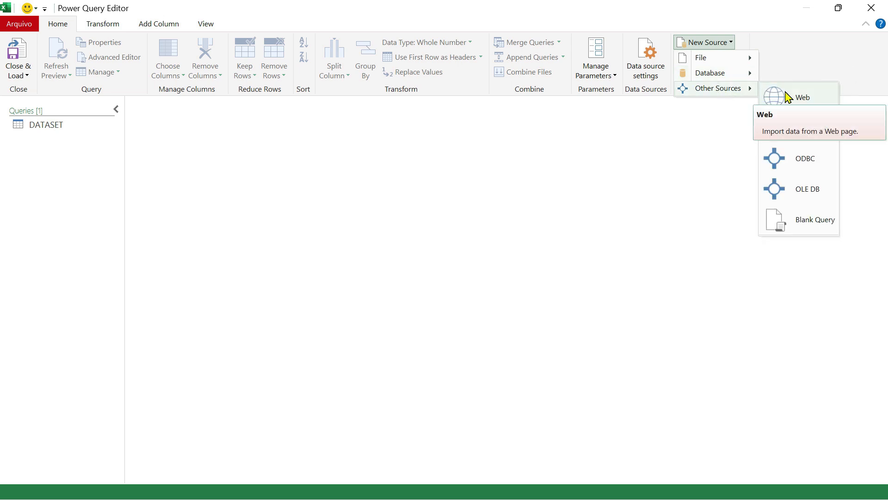
{"action": "left_click", "coordinate": [801, 58]}
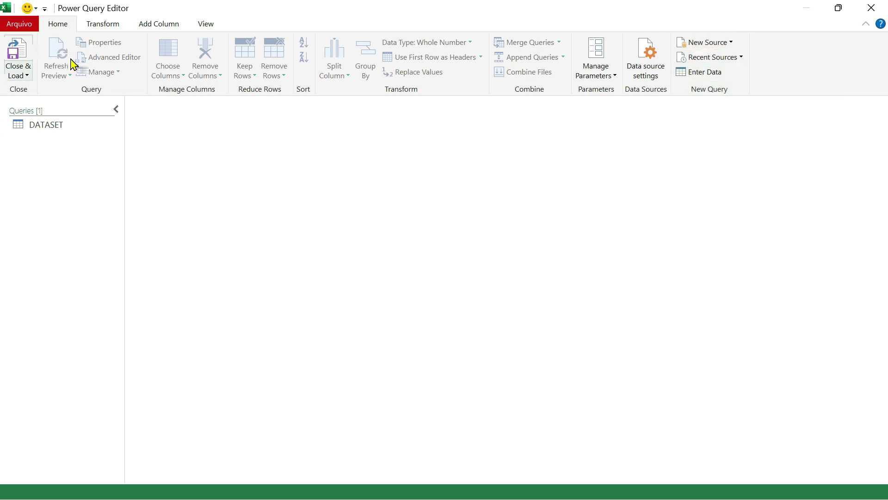
{"action": "left_click", "coordinate": [47, 125]}
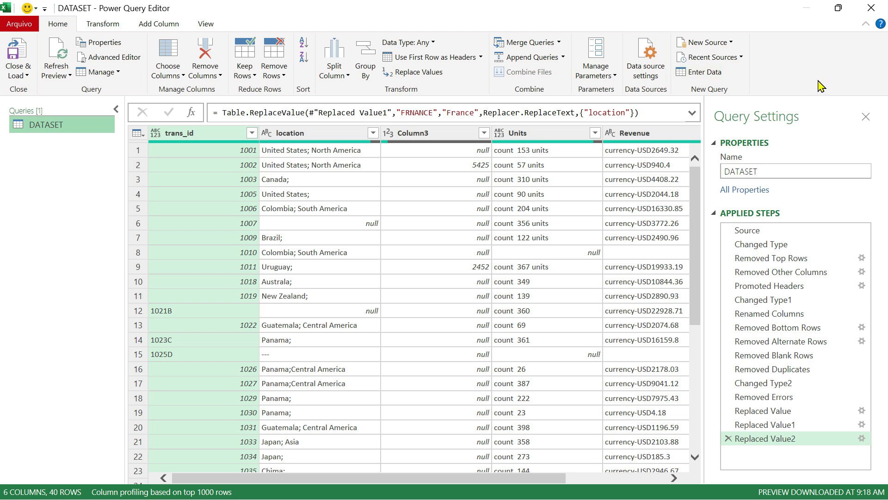
Compare the Transform commands with the Home commands, such as Group By and Use First Row as Headers
{"action": "left_click", "coordinate": [102, 26]}
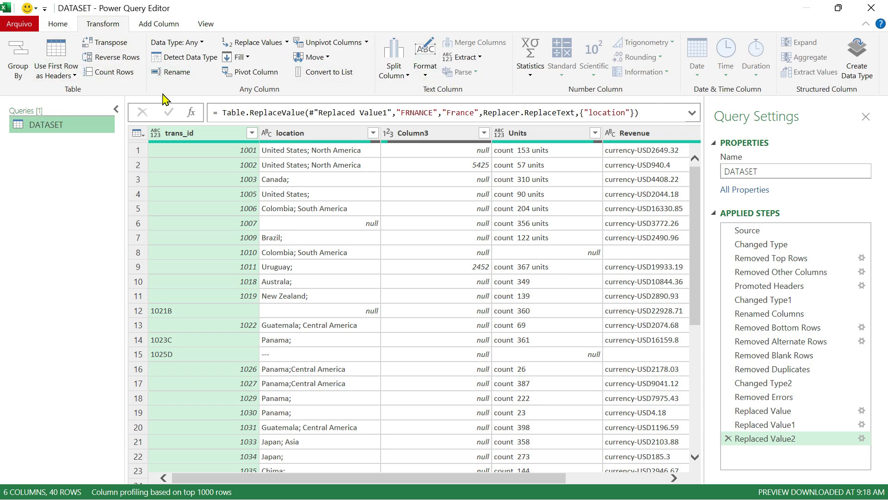
{"action": "left_click", "coordinate": [59, 26]}
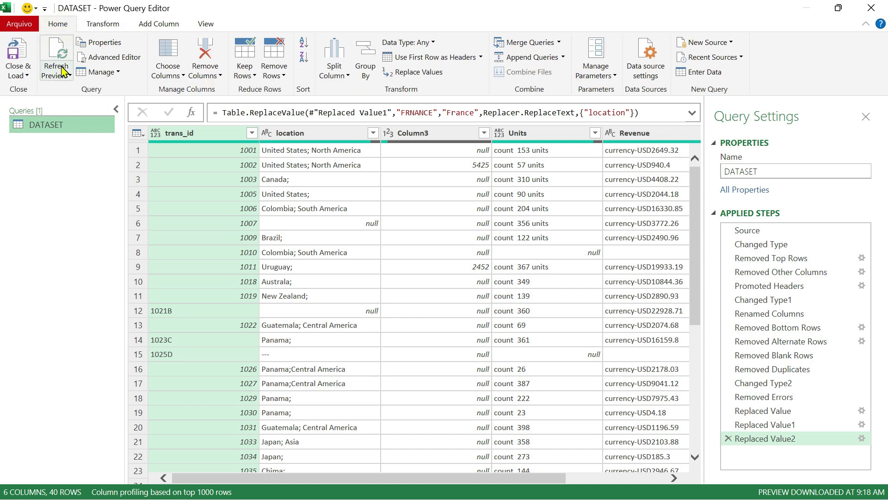
{"action": "left_click", "coordinate": [111, 27]}
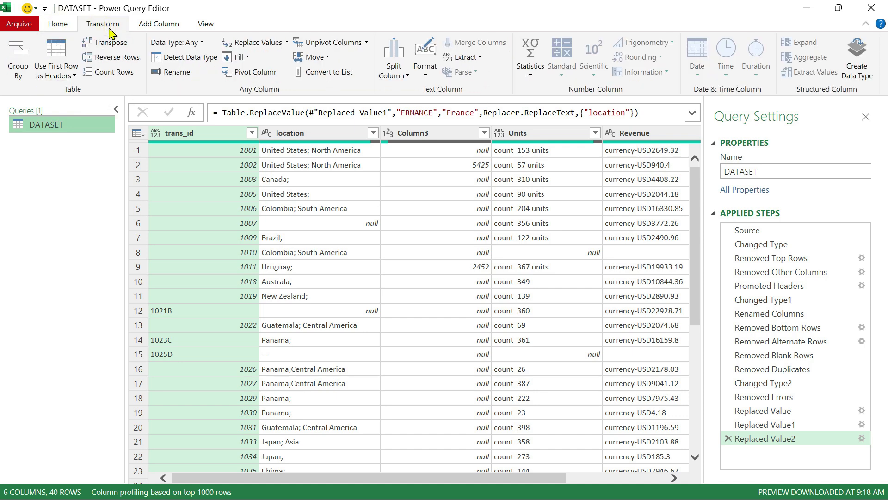
{"action": "left_click", "coordinate": [51, 26]}
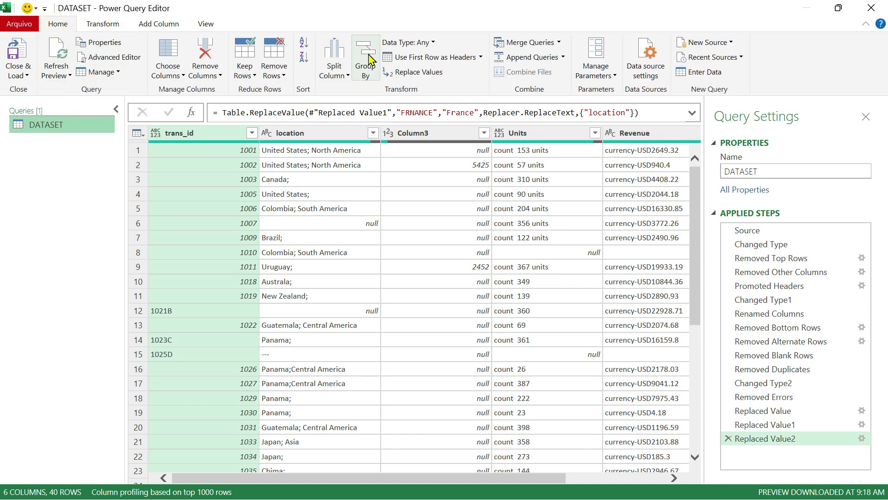
{"action": "left_click", "coordinate": [102, 25]}
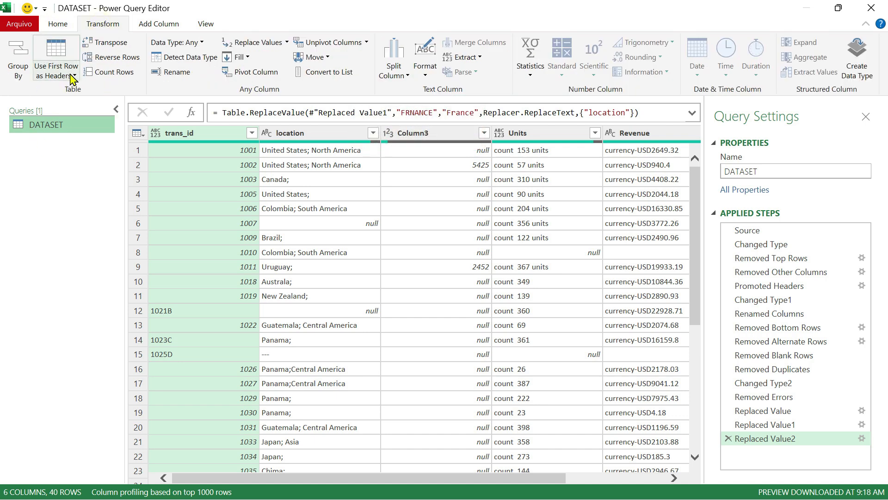
{"action": "left_click", "coordinate": [58, 24]}
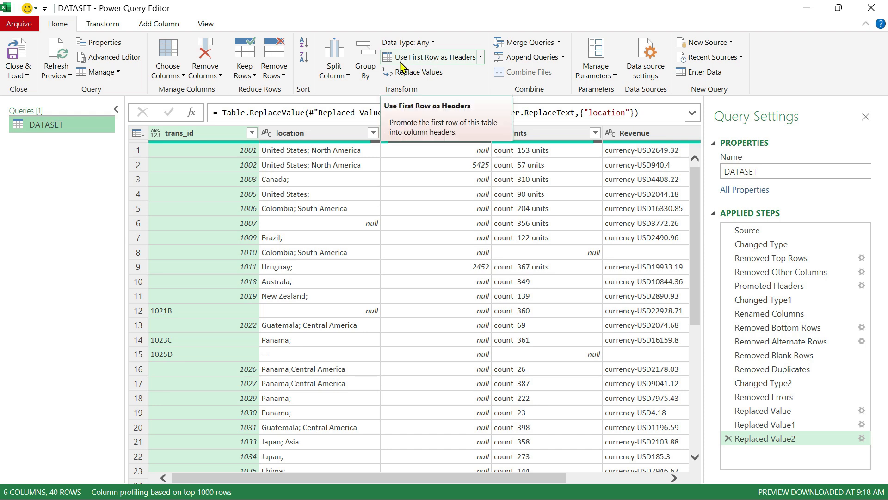
Compare the Split Column and Data Type commands among the Transform tools with their Home counterparts
{"action": "left_click", "coordinate": [103, 23]}
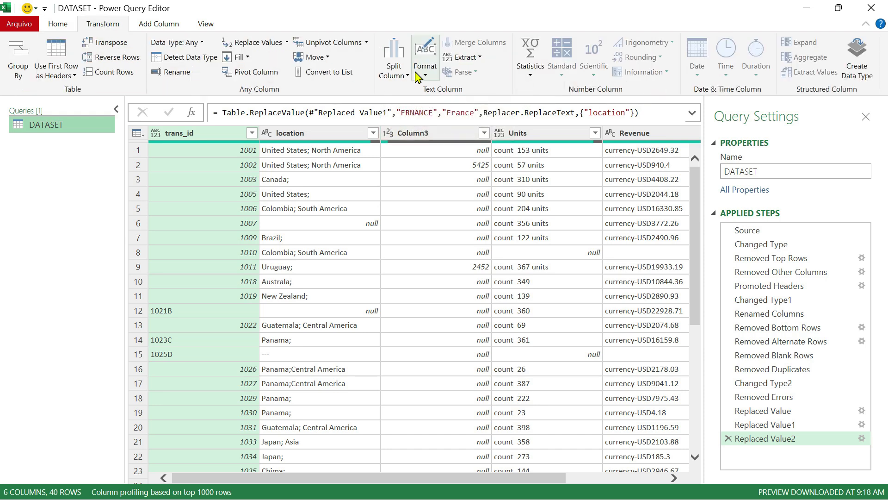
{"action": "left_click", "coordinate": [392, 73]}
{"action": "left_click", "coordinate": [389, 79]}
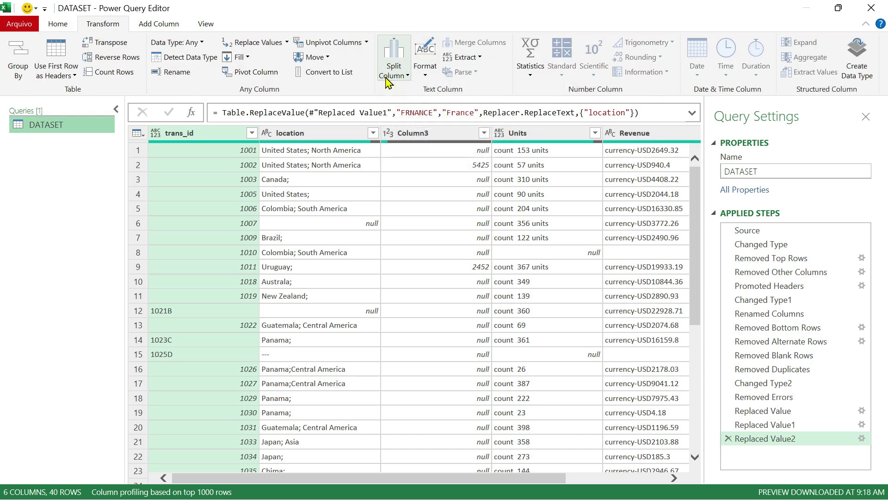
{"action": "left_click", "coordinate": [202, 43]}
{"action": "left_click", "coordinate": [202, 43]}
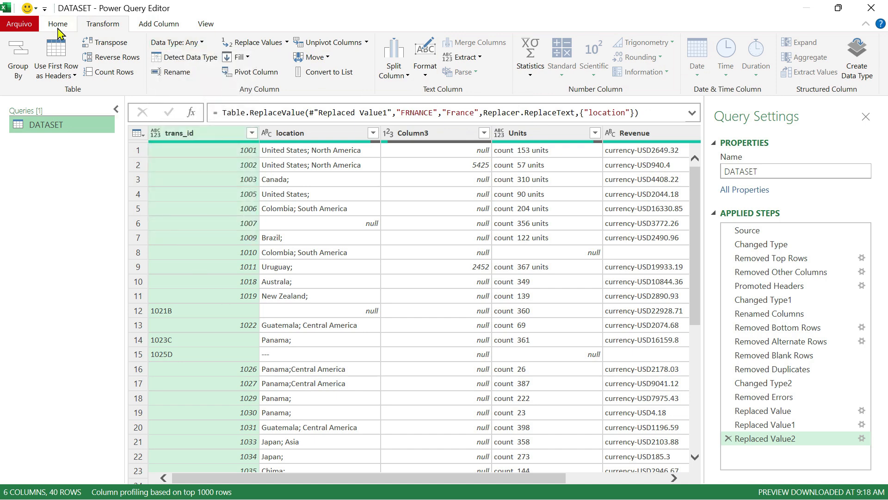
{"action": "left_click", "coordinate": [58, 24]}
{"action": "left_click", "coordinate": [431, 42]}
{"action": "left_click", "coordinate": [431, 42]}
{"action": "left_click", "coordinate": [103, 23]}
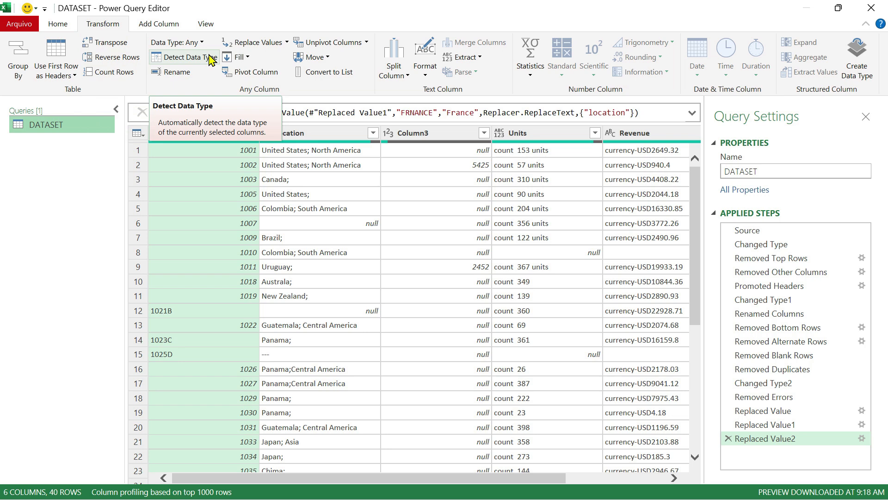
Try the Rename command on the trans_id column and open the location column's name for editing
{"action": "left_click", "coordinate": [184, 73]}
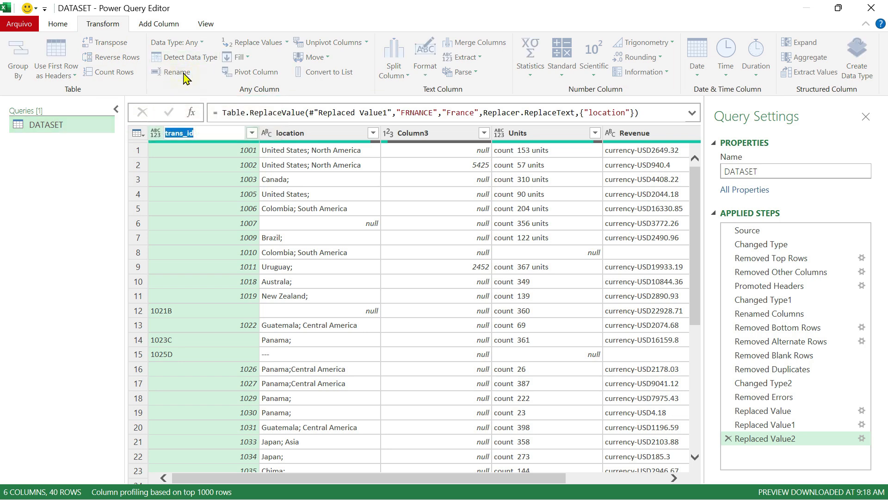
{"action": "key", "text": "Return"}
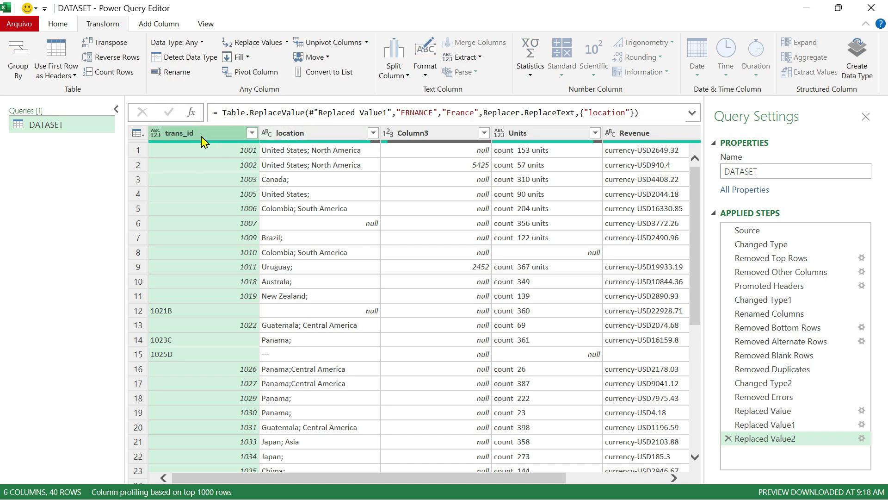
{"action": "double_click", "coordinate": [285, 136]}
{"action": "left_click", "coordinate": [50, 175]}
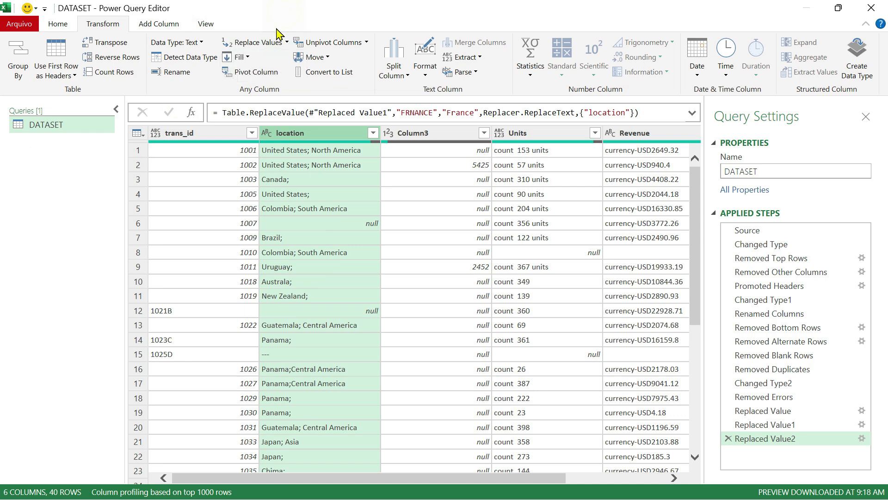
Compare Replace Values in the Home and Transform tools and inspect the additional Replace Errors option
{"action": "left_click", "coordinate": [58, 24]}
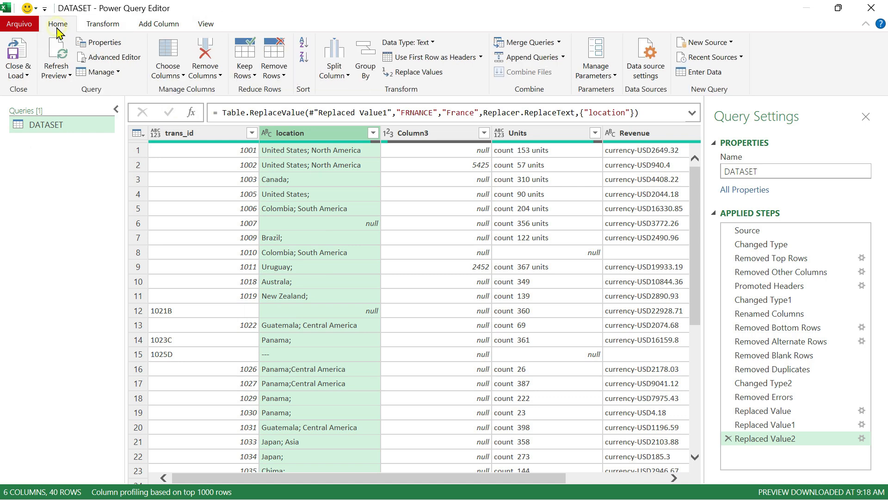
{"action": "left_click", "coordinate": [440, 75]}
{"action": "left_click", "coordinate": [674, 163]}
{"action": "left_click", "coordinate": [100, 23]}
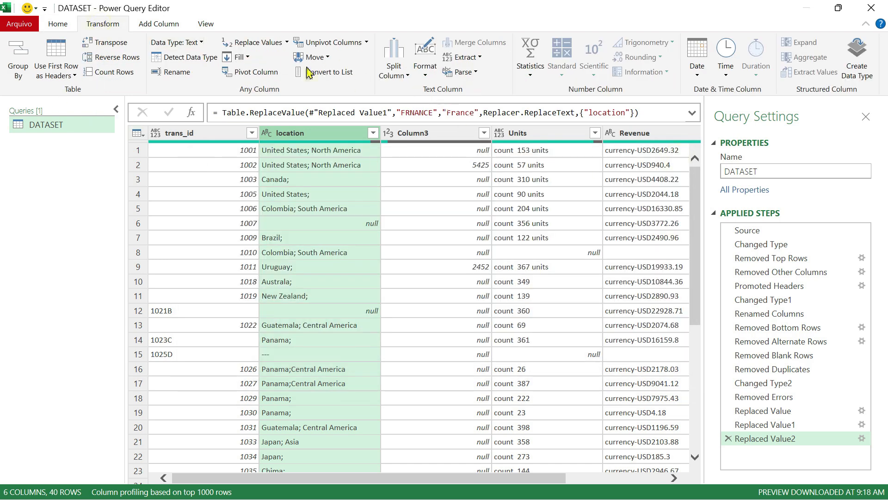
{"action": "left_click", "coordinate": [286, 42]}
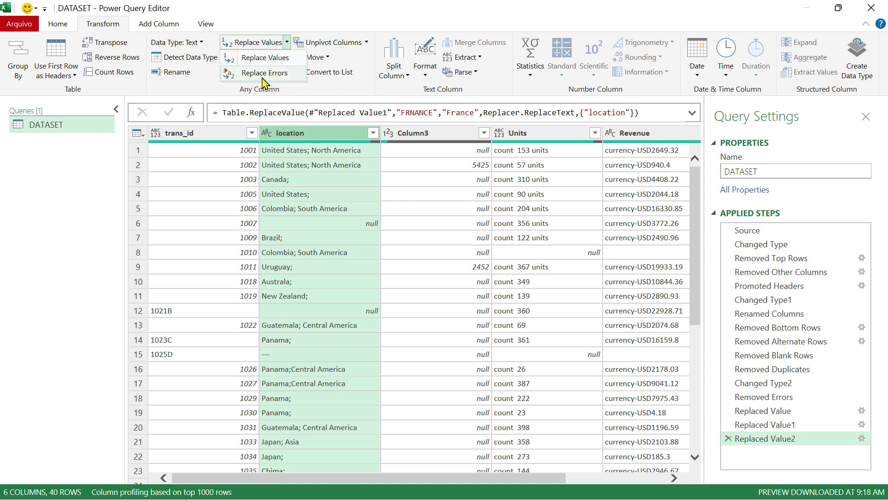
{"action": "left_click", "coordinate": [303, 13]}
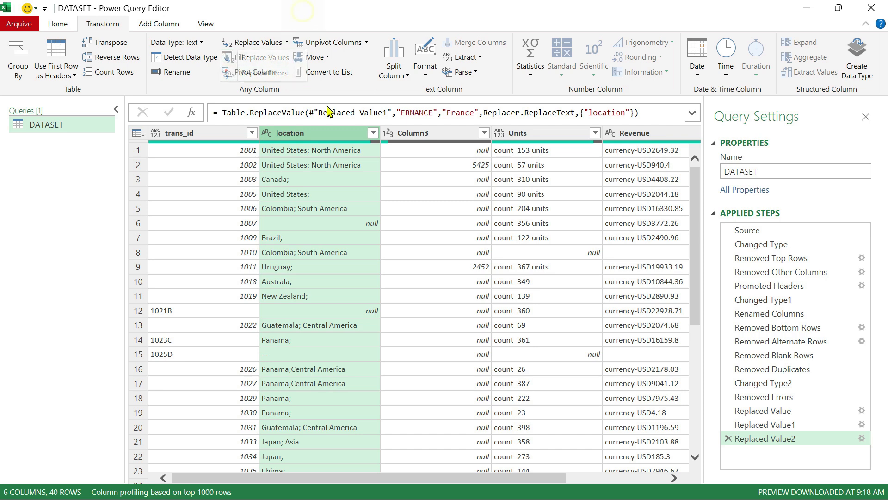
{"action": "left_click", "coordinate": [86, 246]}
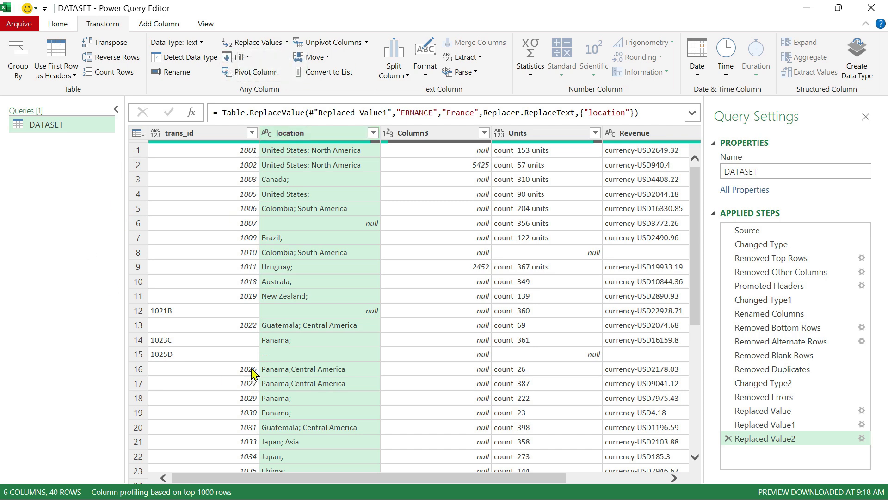
Change the trans_id column's data type to Whole Number
{"action": "left_click", "coordinate": [208, 134]}
{"action": "left_click", "coordinate": [301, 133]}
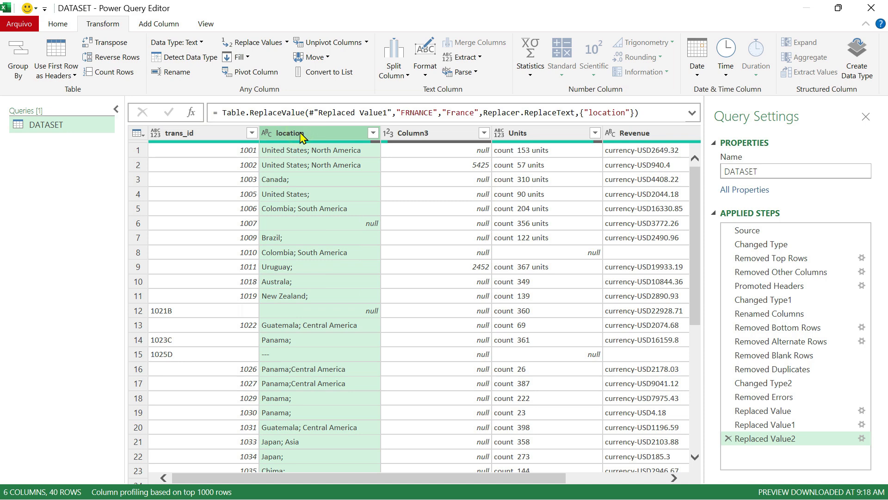
{"action": "left_click", "coordinate": [207, 133]}
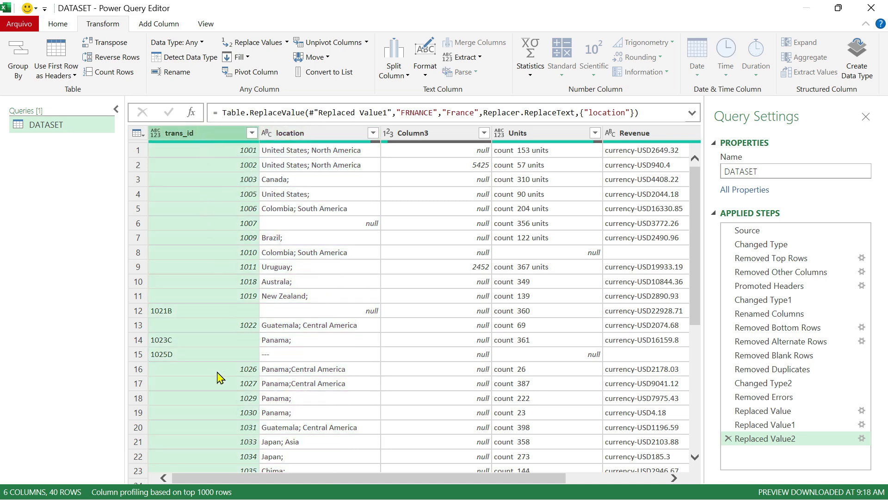
{"action": "scroll", "coordinate": [207, 373], "scroll_direction": "down", "scroll_amount": 6}
{"action": "scroll", "coordinate": [207, 372], "scroll_direction": "up", "scroll_amount": 6}
{"action": "left_click", "coordinate": [155, 133]}
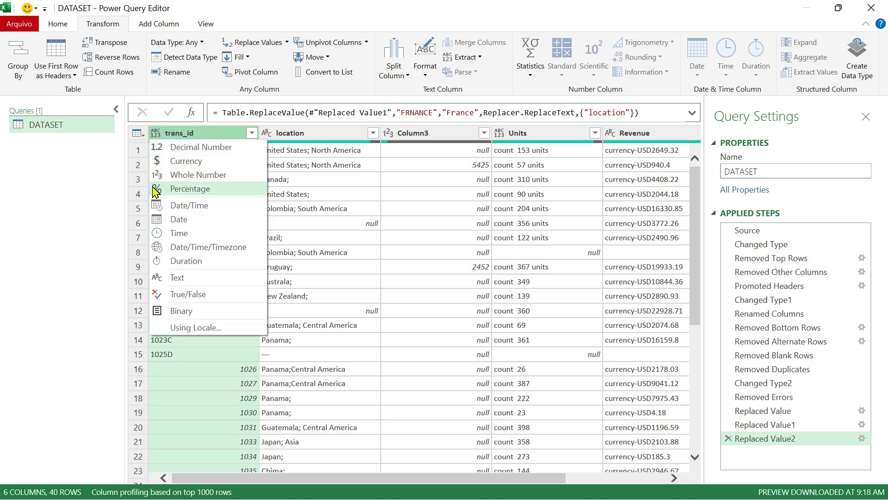
{"action": "left_click", "coordinate": [174, 182]}
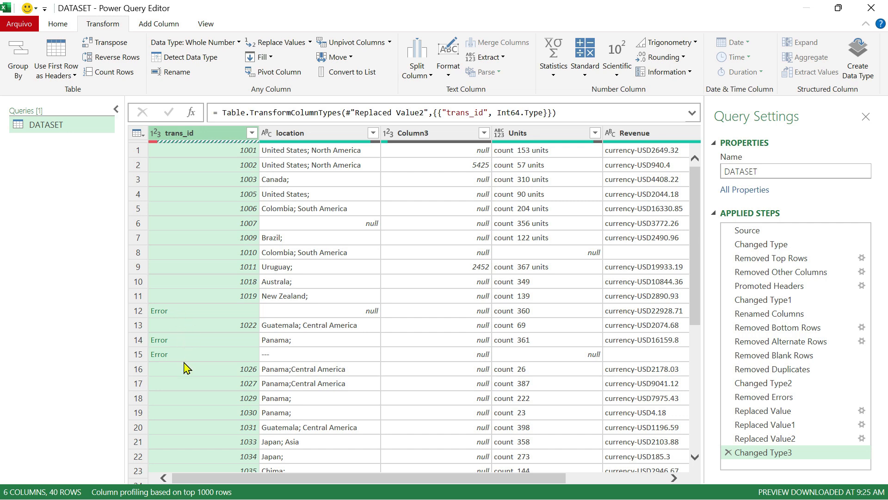
Replace the errors in the trans_id column with 258
{"action": "scroll", "coordinate": [185, 368], "scroll_direction": "down", "scroll_amount": 5}
{"action": "scroll", "coordinate": [192, 367], "scroll_direction": "up", "scroll_amount": 5}
{"action": "scroll", "coordinate": [207, 275], "scroll_direction": "down", "scroll_amount": 3}
{"action": "scroll", "coordinate": [206, 276], "scroll_direction": "up", "scroll_amount": 2}
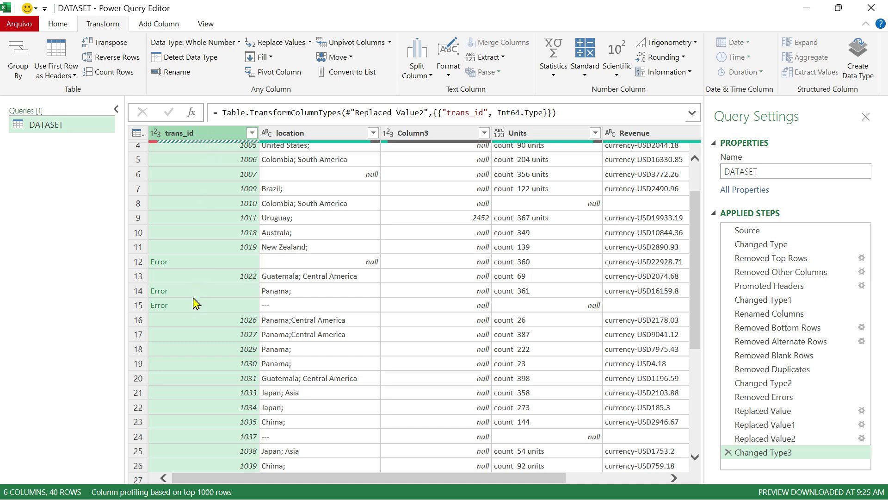
{"action": "scroll", "coordinate": [185, 366], "scroll_direction": "down", "scroll_amount": 5}
{"action": "scroll", "coordinate": [194, 408], "scroll_direction": "up", "scroll_amount": 6}
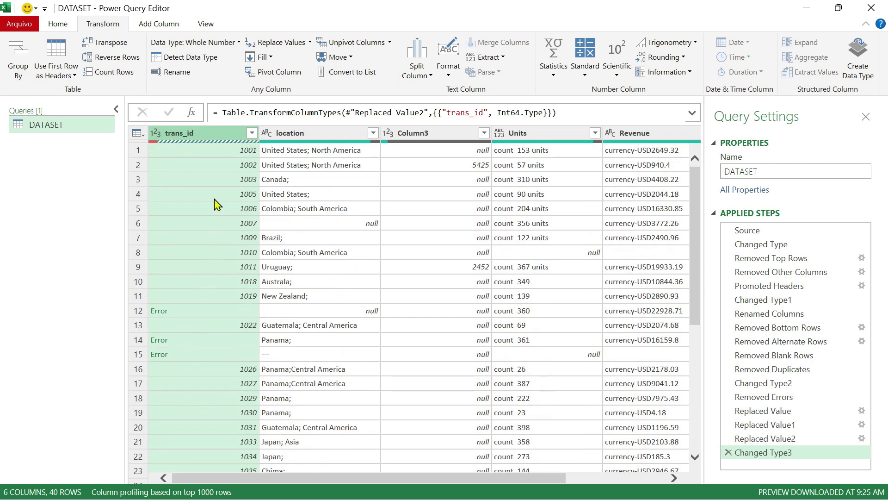
{"action": "left_click", "coordinate": [309, 42]}
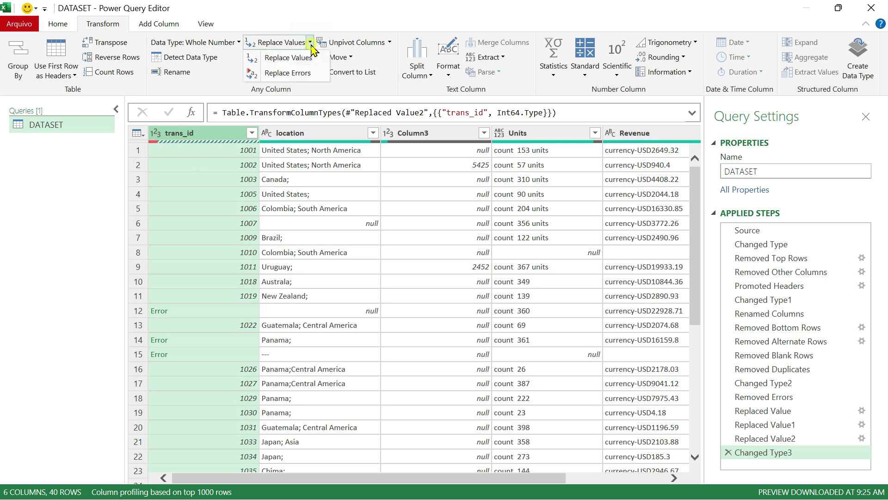
{"action": "left_click", "coordinate": [291, 74]}
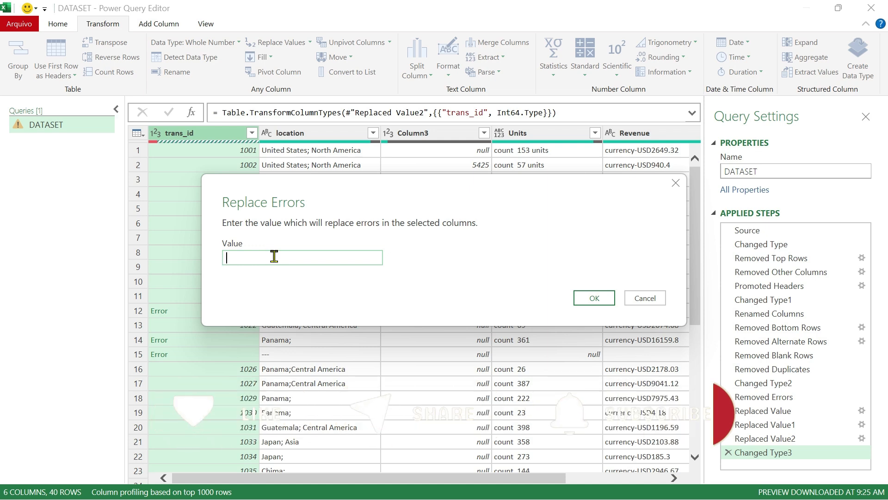
{"action": "type", "text": "258"}
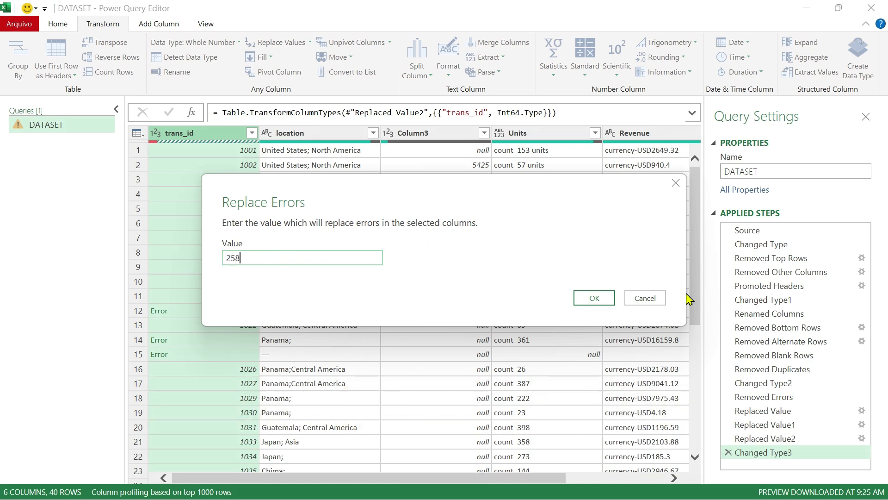
{"action": "left_click", "coordinate": [597, 300]}
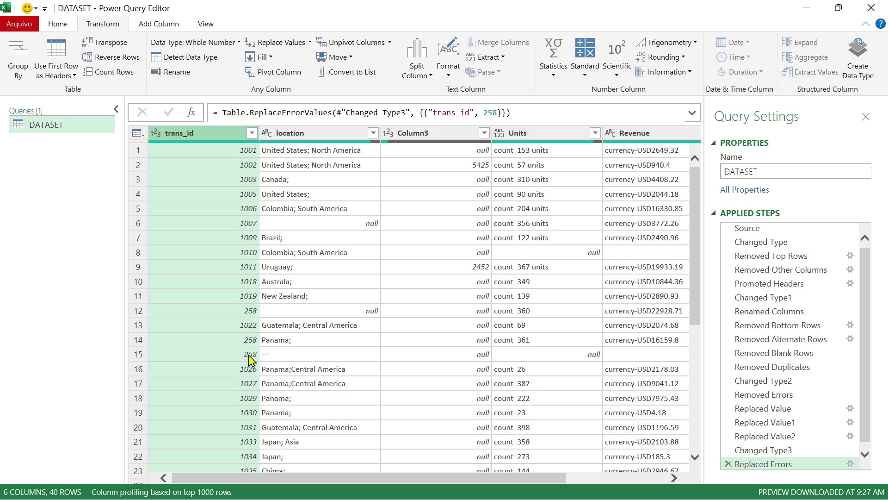
Split the location column by the semicolon delimiter at each occurrence
{"action": "left_click", "coordinate": [262, 57]}
{"action": "left_click", "coordinate": [295, 7]}
{"action": "left_click", "coordinate": [314, 135]}
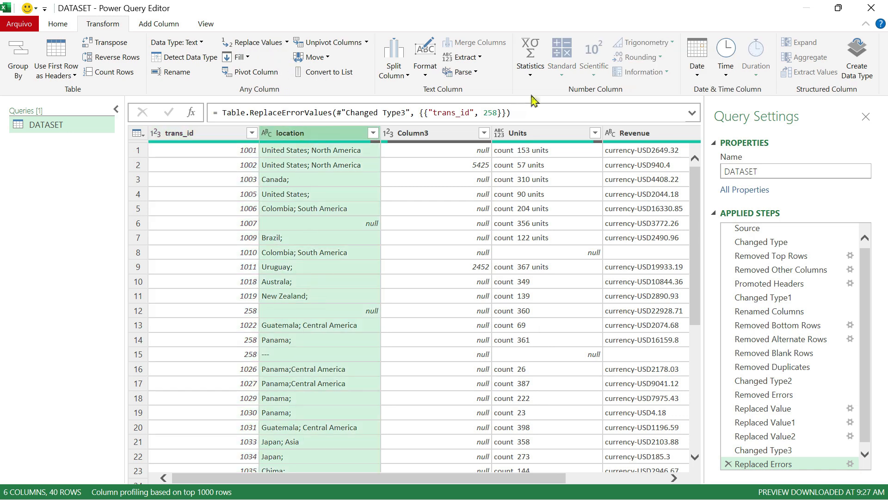
{"action": "left_click", "coordinate": [400, 82]}
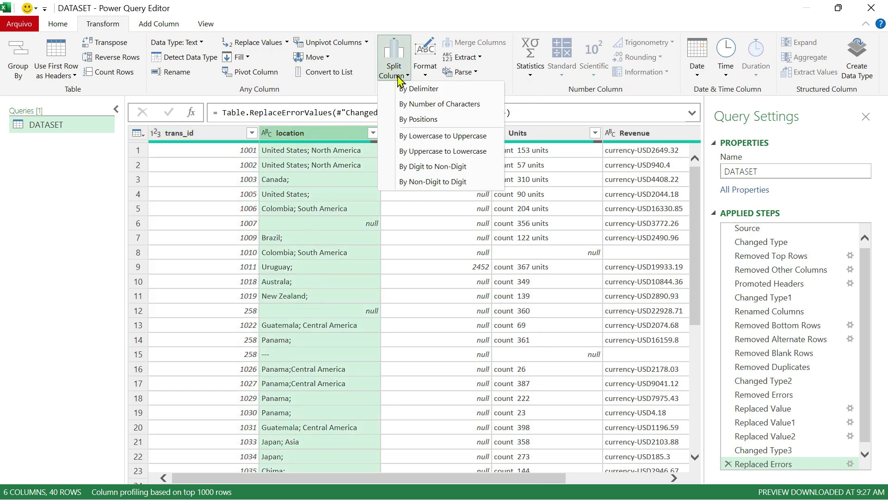
{"action": "left_click", "coordinate": [419, 89]}
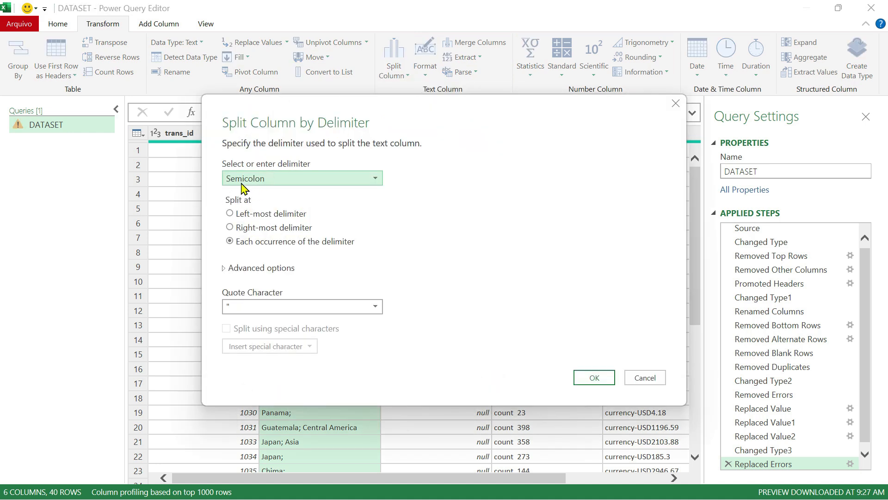
{"action": "left_click", "coordinate": [592, 377]}
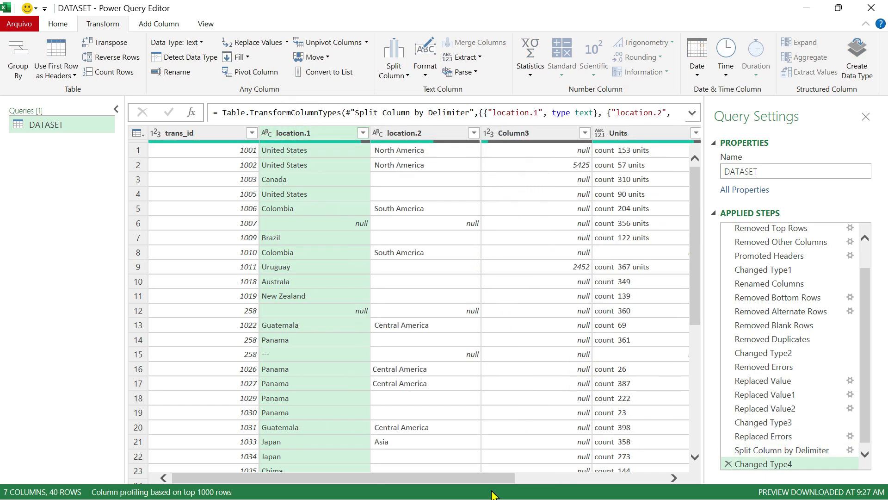
Filter the null values out of the Units column
{"action": "left_click_drag", "start_coordinate": [500, 479], "coordinate": [241, 243]}
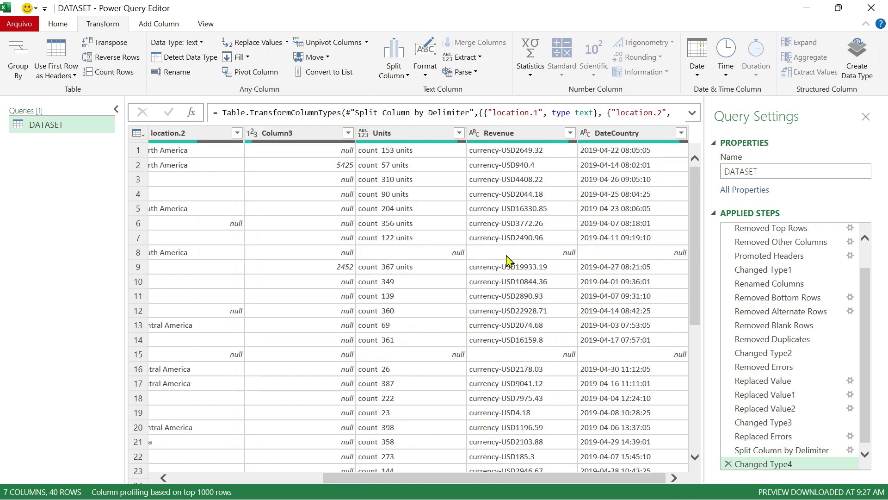
{"action": "left_click_drag", "start_coordinate": [499, 484], "coordinate": [591, 423]}
{"action": "left_click_drag", "start_coordinate": [518, 485], "coordinate": [351, 483]}
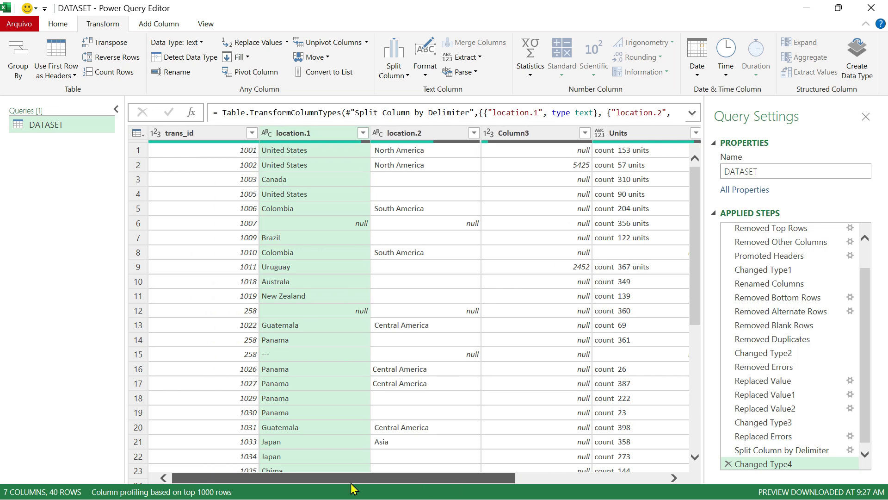
{"action": "left_click_drag", "start_coordinate": [367, 484], "coordinate": [604, 457]}
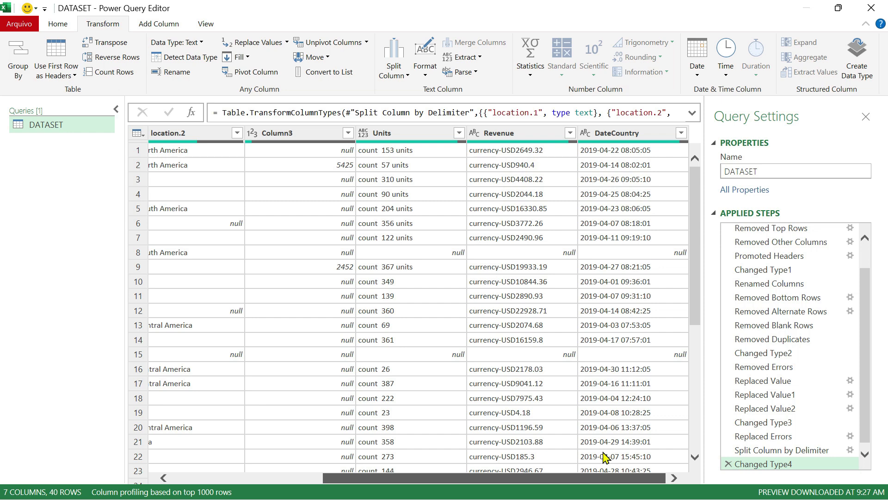
{"action": "left_click_drag", "start_coordinate": [582, 479], "coordinate": [608, 482]}
{"action": "left_click_drag", "start_coordinate": [608, 482], "coordinate": [458, 498]}
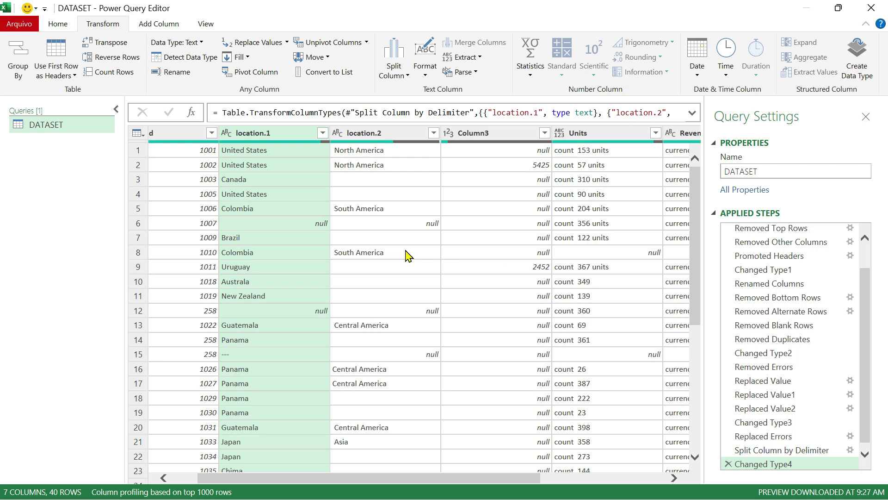
{"action": "left_click_drag", "start_coordinate": [475, 481], "coordinate": [600, 480]}
{"action": "left_click", "coordinate": [461, 137]}
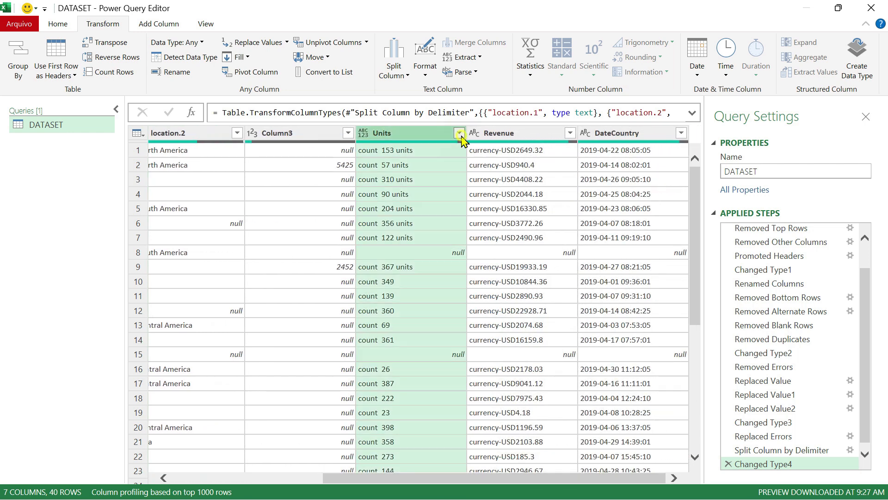
{"action": "left_click", "coordinate": [460, 135]}
{"action": "left_click", "coordinate": [265, 293]}
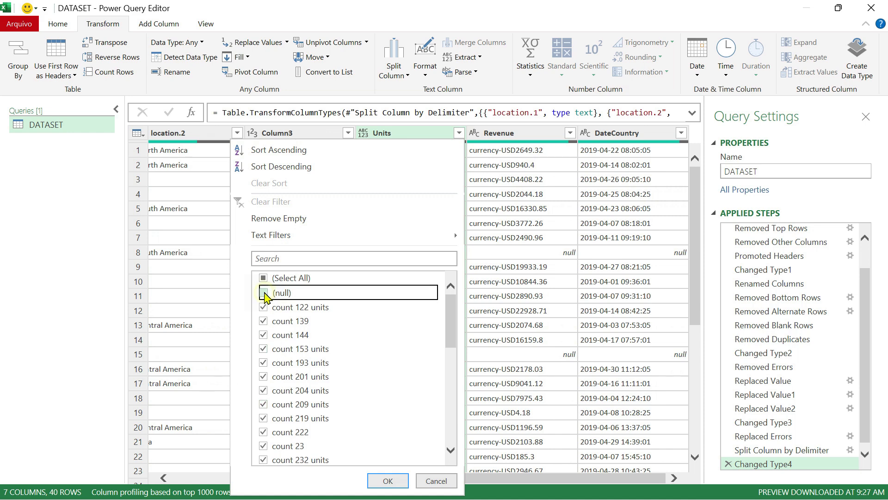
{"action": "left_click", "coordinate": [388, 481]}
Filter the null values out of the location.1 column
{"action": "left_click_drag", "start_coordinate": [521, 478], "coordinate": [305, 491]}
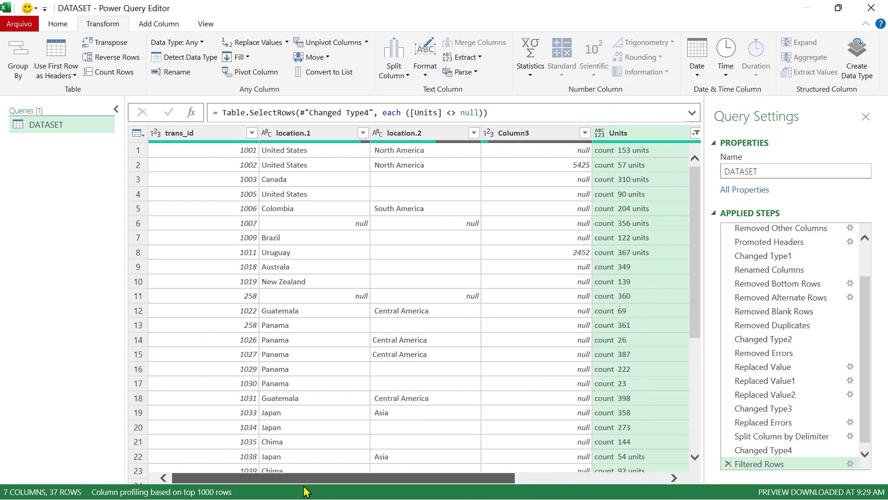
{"action": "left_click", "coordinate": [363, 133]}
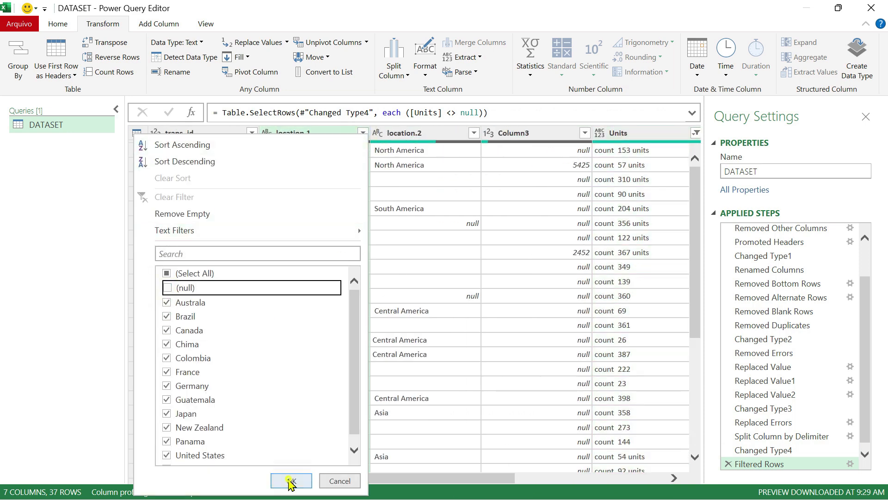
{"action": "left_click", "coordinate": [291, 480]}
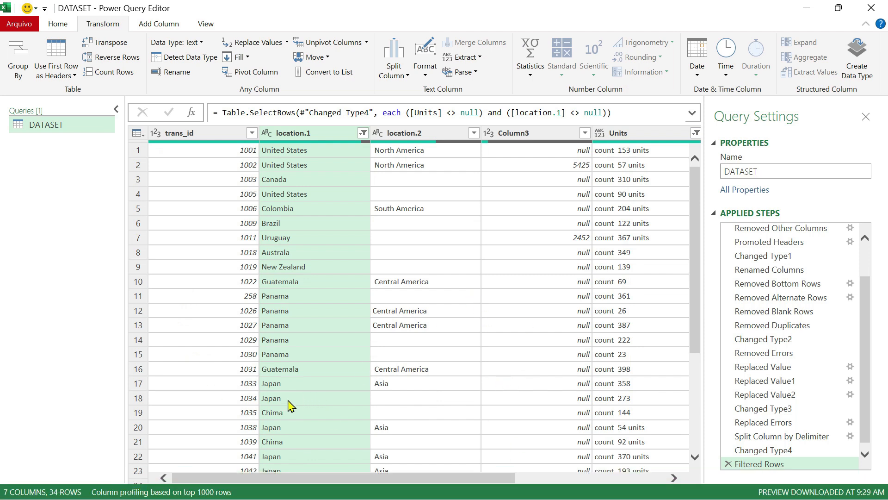
Rename the Units column as "unit count"
{"action": "left_click_drag", "start_coordinate": [502, 475], "coordinate": [351, 466]}
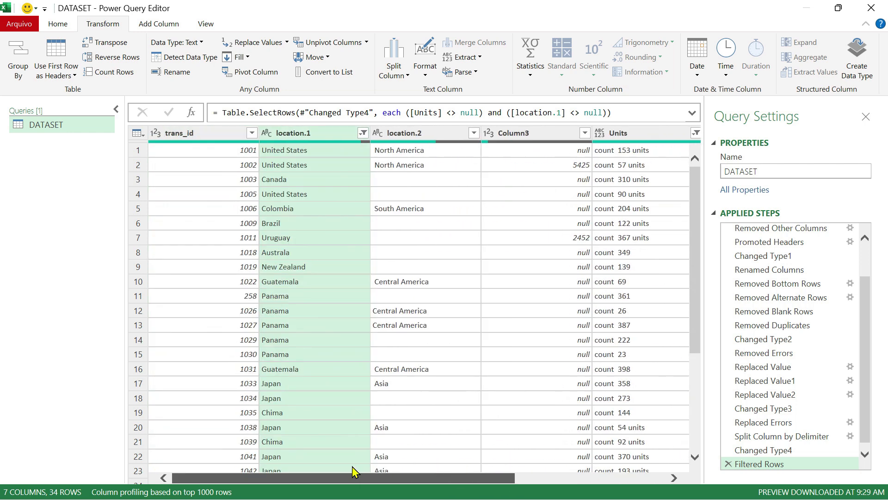
{"action": "left_click_drag", "start_coordinate": [351, 466], "coordinate": [698, 440]}
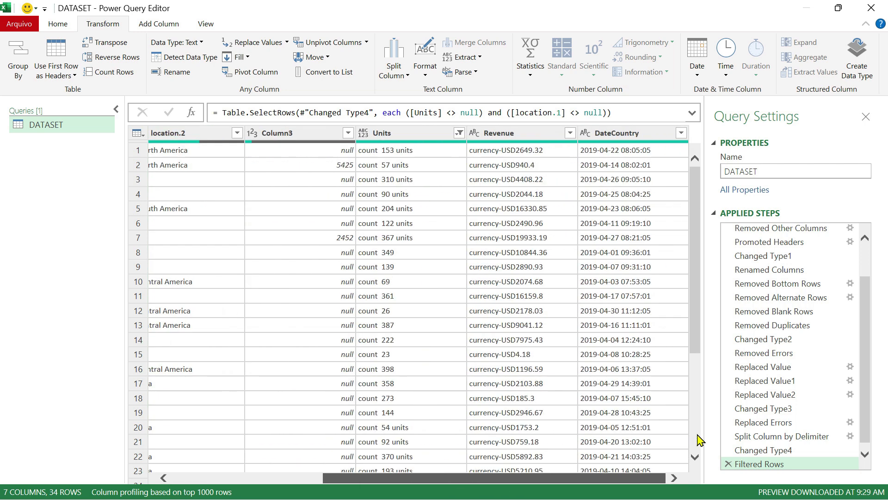
{"action": "double_click", "coordinate": [389, 137]}
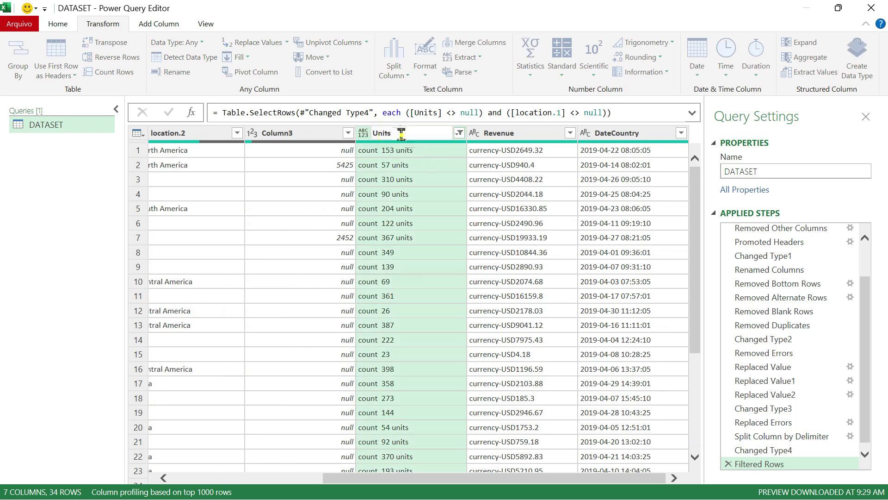
{"action": "type", "text": "COUN"}
{"action": "key", "text": "Caps_Lock"}
{"action": "key", "text": "BackSpace"}
{"action": "key", "text": "BackSpace"}
{"action": "key", "text": "BackSpace"}
{"action": "key", "text": "BackSpace"}
{"action": "type", "text": "c"}
{"action": "key", "text": "BackSpace"}
{"action": "type", "text": "unut"}
{"action": "key", "text": "BackSpace"}
{"action": "key", "text": "BackSpace"}
{"action": "type", "text": "it count"}
{"action": "key", "text": "Return"}
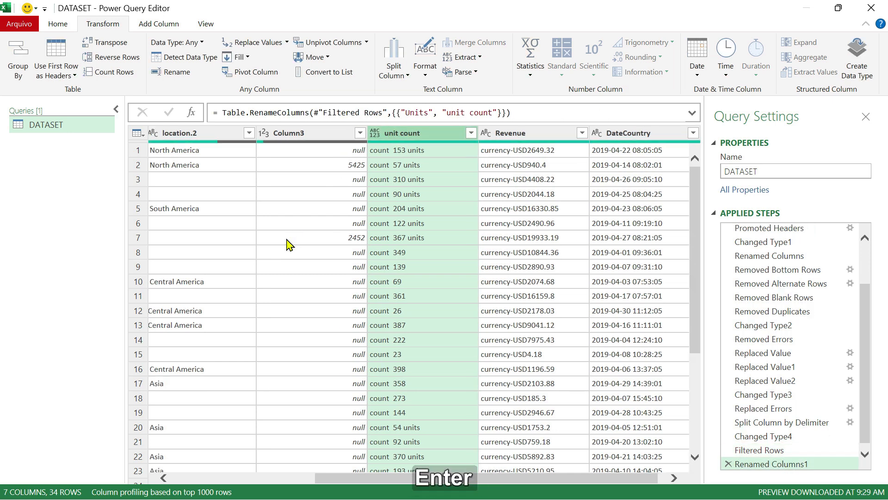
Remove Column3 by choosing to keep only the other columns of the query
{"action": "left_click", "coordinate": [313, 135]}
{"action": "left_click_drag", "start_coordinate": [694, 194], "coordinate": [703, 154]}
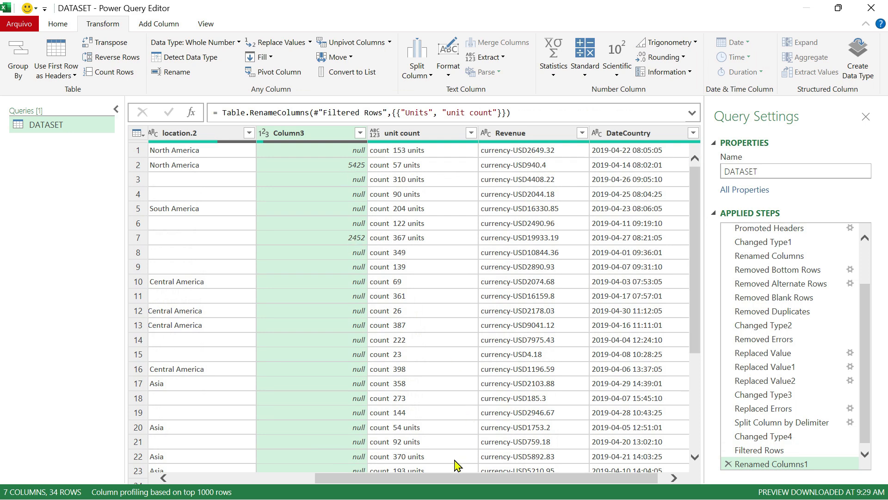
{"action": "left_click_drag", "start_coordinate": [453, 479], "coordinate": [283, 481]}
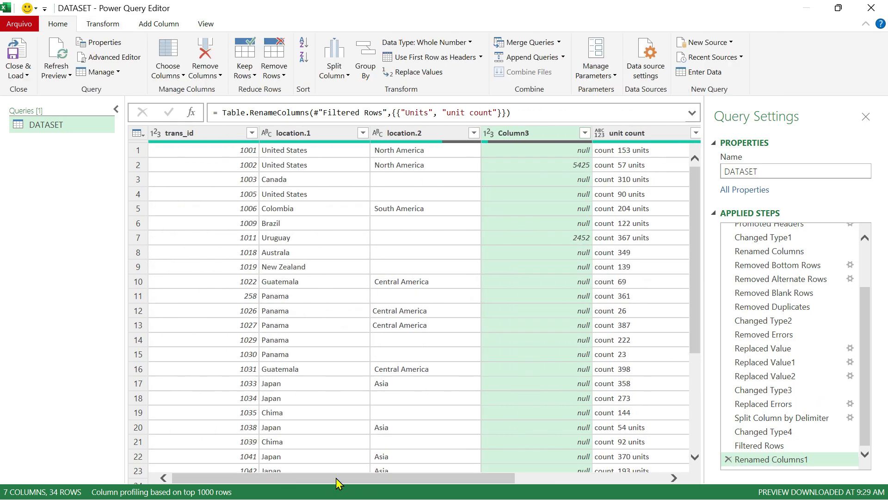
{"action": "mouse_move", "coordinate": [337, 480]}
{"action": "left_mouse_down"}
{"action": "mouse_move", "coordinate": [463, 472]}
{"action": "mouse_move", "coordinate": [335, 479]}
{"action": "left_mouse_up"}
{"action": "left_click", "coordinate": [171, 77]}
{"action": "left_click", "coordinate": [199, 91]}
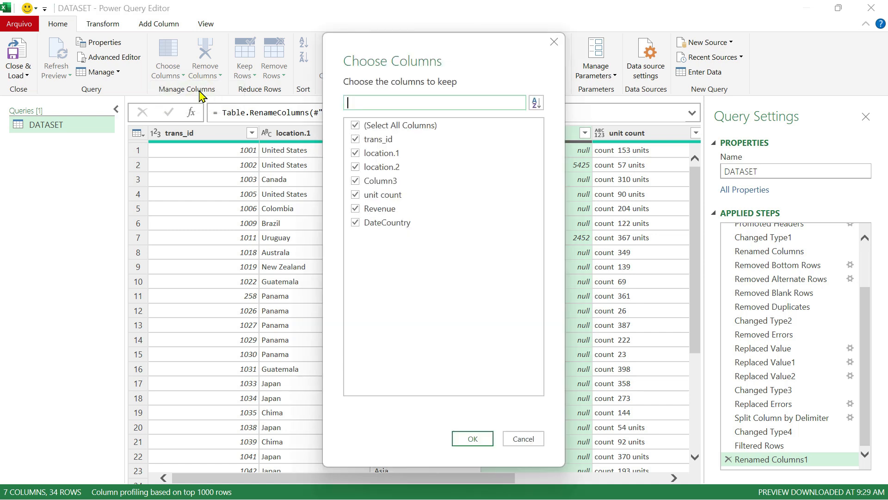
{"action": "left_click_drag", "start_coordinate": [475, 46], "coordinate": [331, 57]}
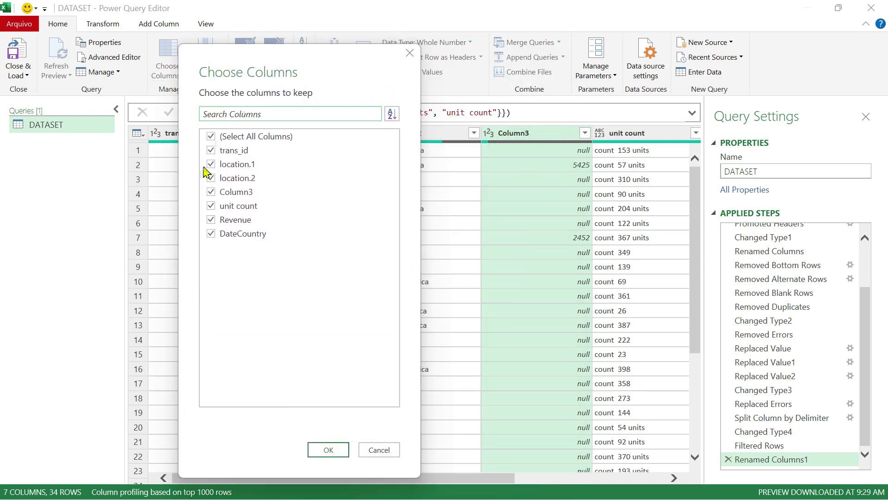
{"action": "left_click", "coordinate": [211, 192]}
{"action": "left_click", "coordinate": [329, 450]}
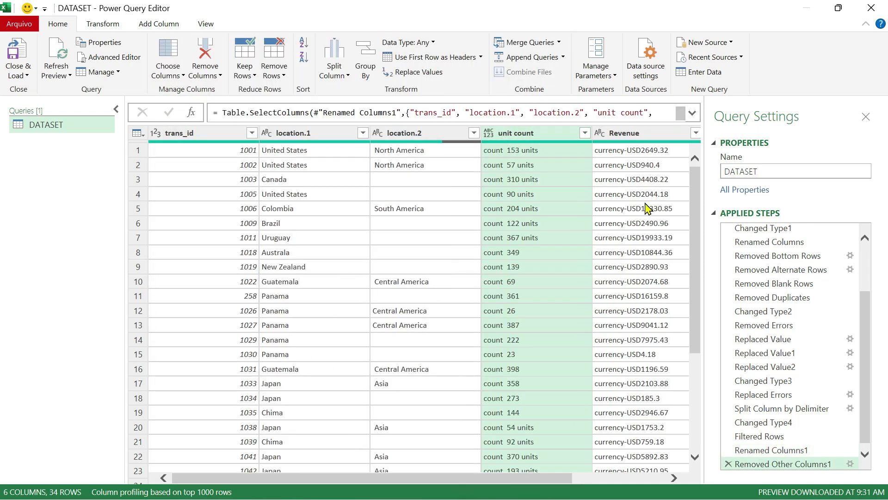
Rename the location.1 column as "country"
{"action": "left_click_drag", "start_coordinate": [545, 479], "coordinate": [490, 476]}
{"action": "double_click", "coordinate": [317, 138]}
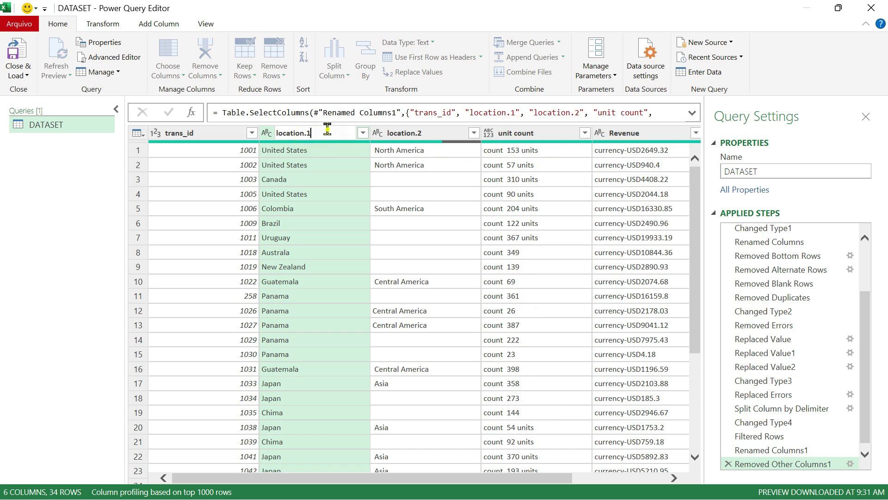
{"action": "type", "text": "country"}
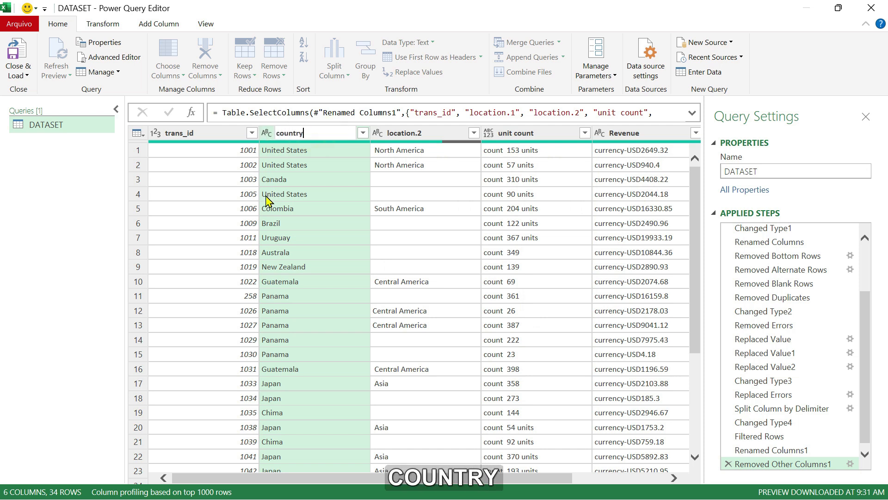
{"action": "key", "text": "Return"}
Rename the location.2 column as "continent"
{"action": "double_click", "coordinate": [420, 133]}
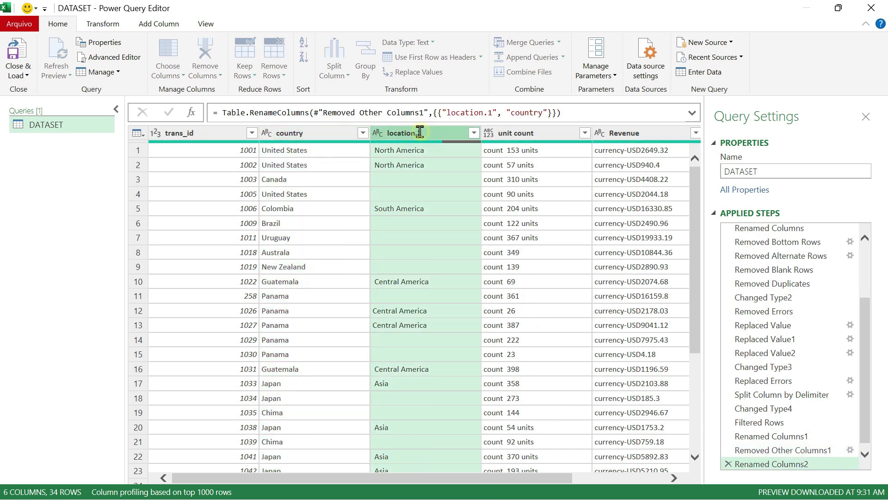
{"action": "type", "text": "continen"}
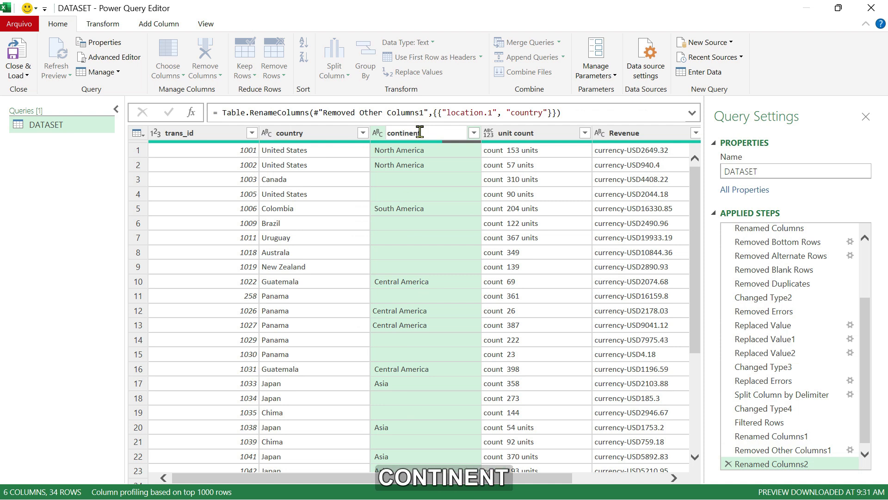
{"action": "type", "text": "t"}
{"action": "key", "text": "Return"}
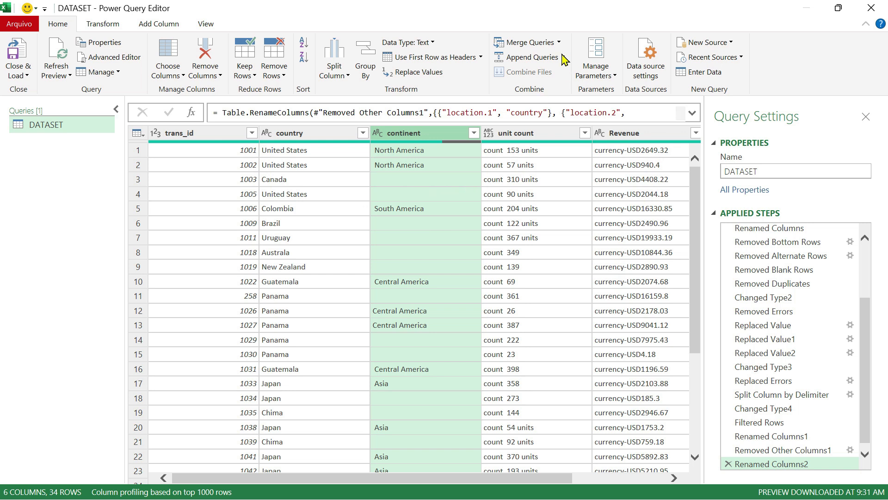
Examine the blank cells throughout the continent column
{"action": "left_click", "coordinate": [425, 179]}
{"action": "left_click", "coordinate": [421, 197]}
{"action": "left_click", "coordinate": [422, 223]}
{"action": "left_click", "coordinate": [419, 237]}
{"action": "left_click", "coordinate": [419, 253]}
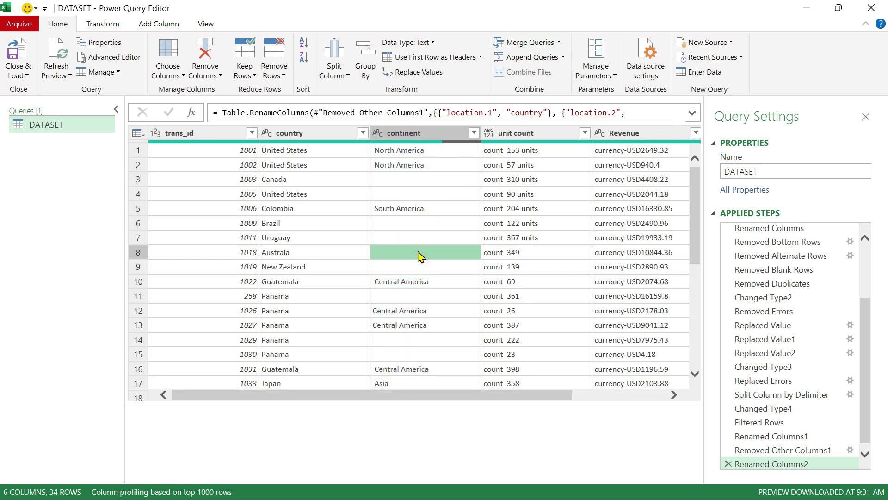
{"action": "left_click", "coordinate": [437, 134]}
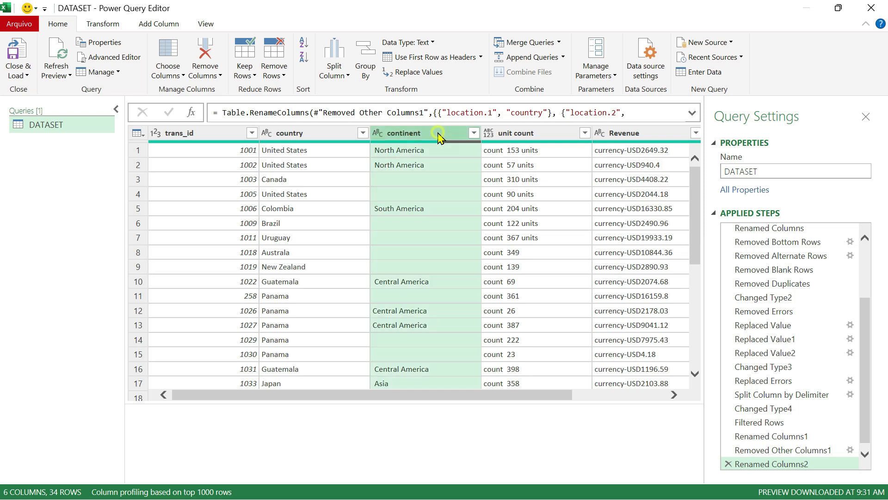
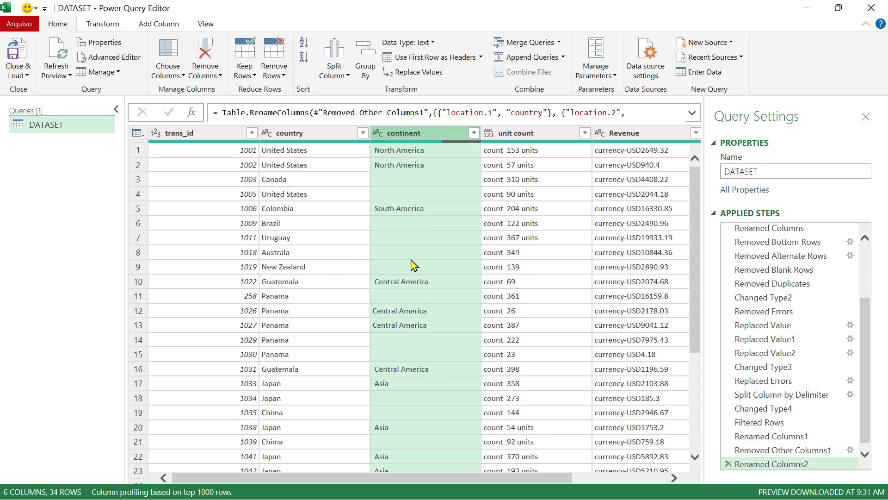
{"action": "scroll", "coordinate": [416, 263], "scroll_direction": "down", "scroll_amount": 4}
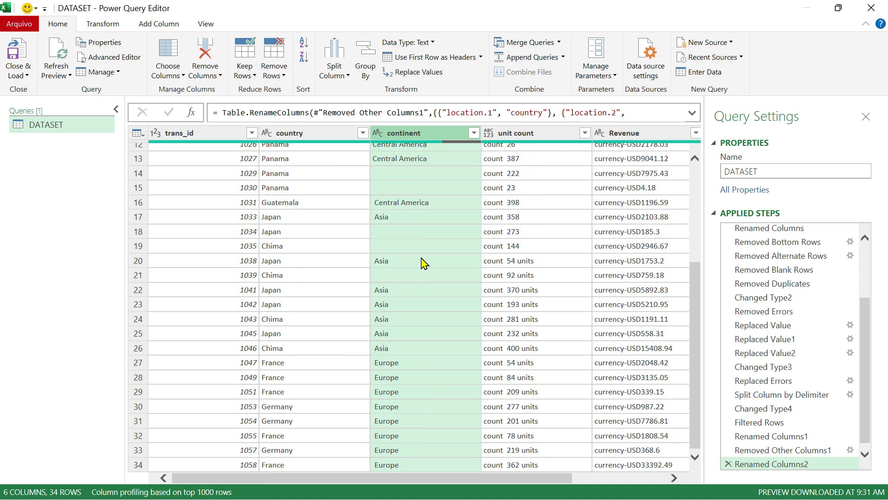
{"action": "scroll", "coordinate": [424, 263], "scroll_direction": "up", "scroll_amount": 4}
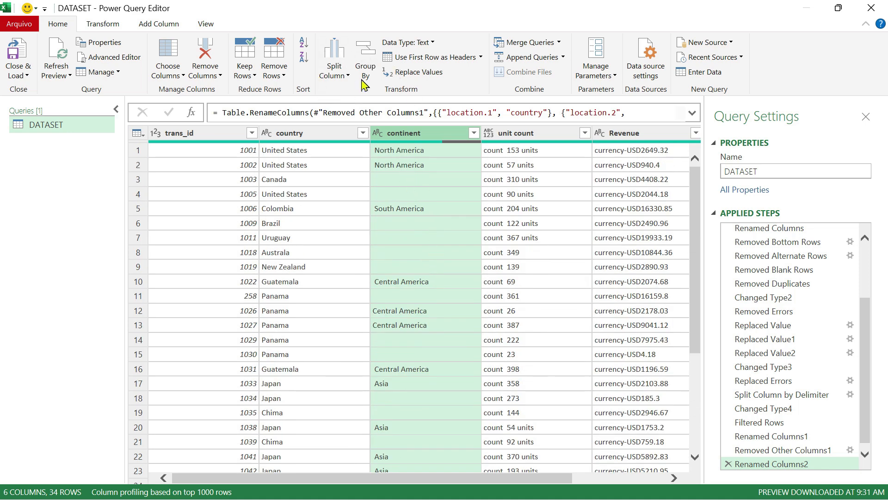
Try to fill the continent column's values down into its blank cells
{"action": "left_click", "coordinate": [103, 26]}
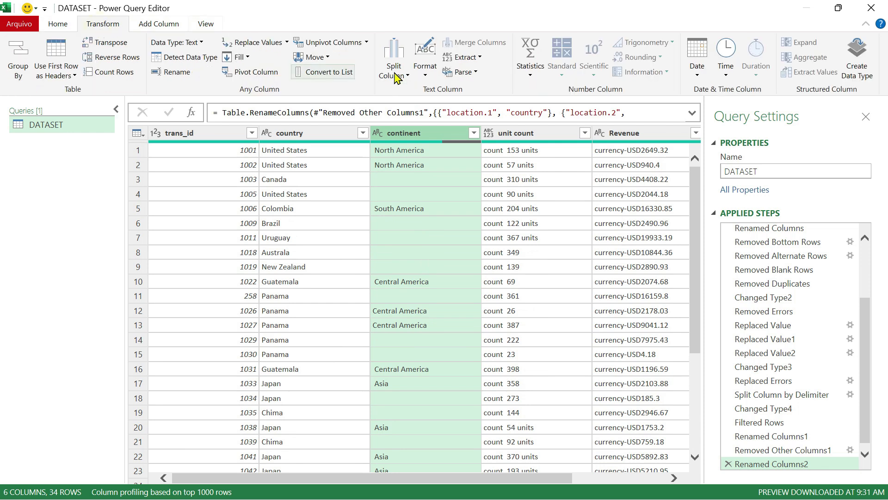
{"action": "left_click", "coordinate": [243, 57]}
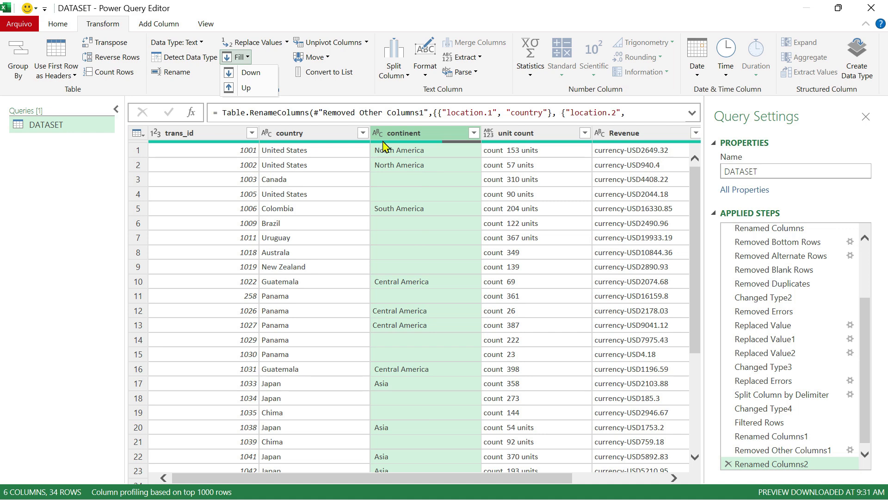
{"action": "left_click", "coordinate": [252, 74]}
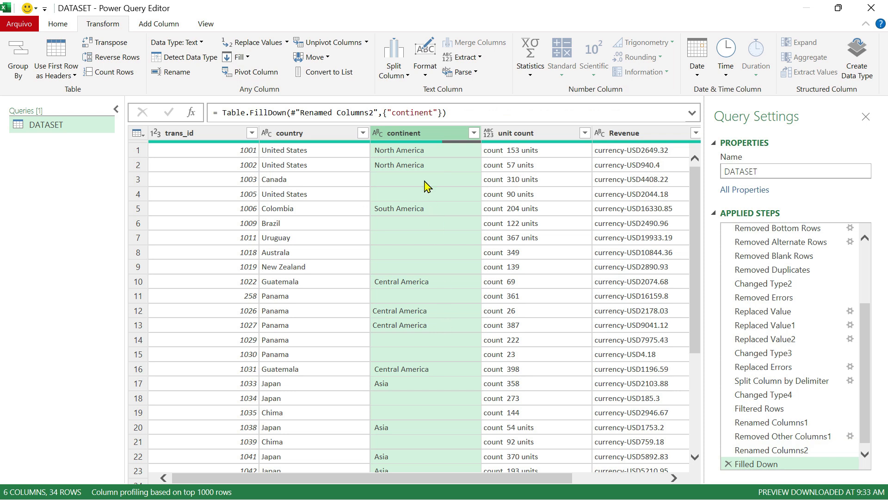
{"action": "left_click", "coordinate": [248, 58]}
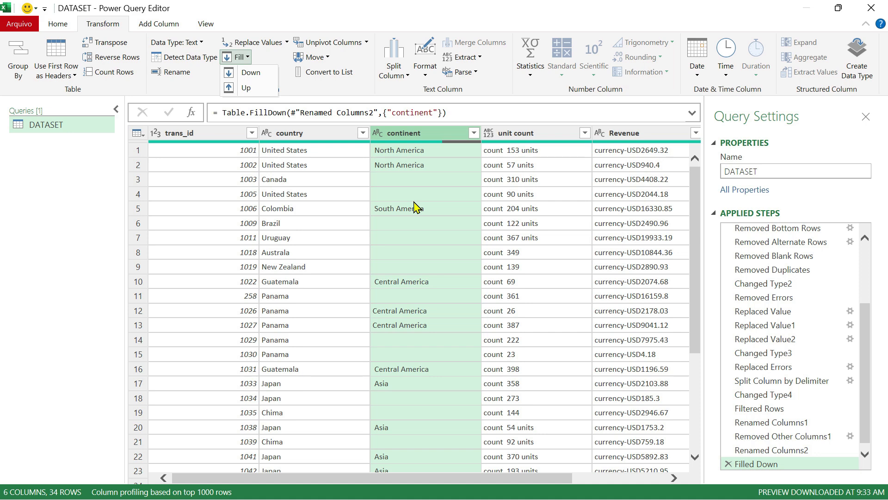
{"action": "left_click", "coordinate": [487, 19]}
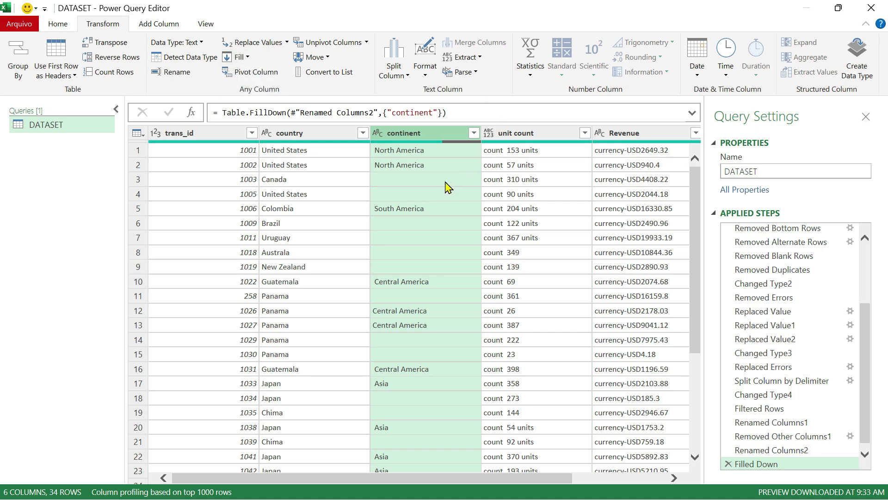
Check the blank cells and uneven spacing in the continent column and review the available text formatting operations
{"action": "left_click", "coordinate": [414, 183]}
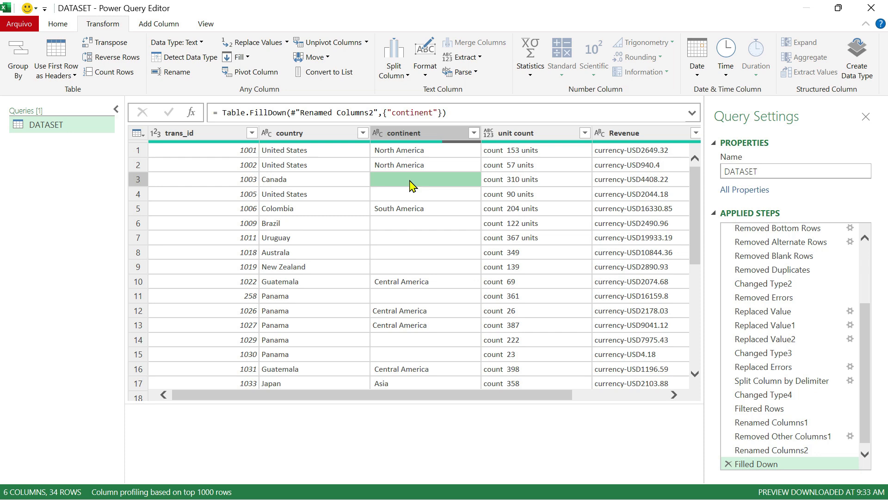
{"action": "left_click", "coordinate": [438, 134]}
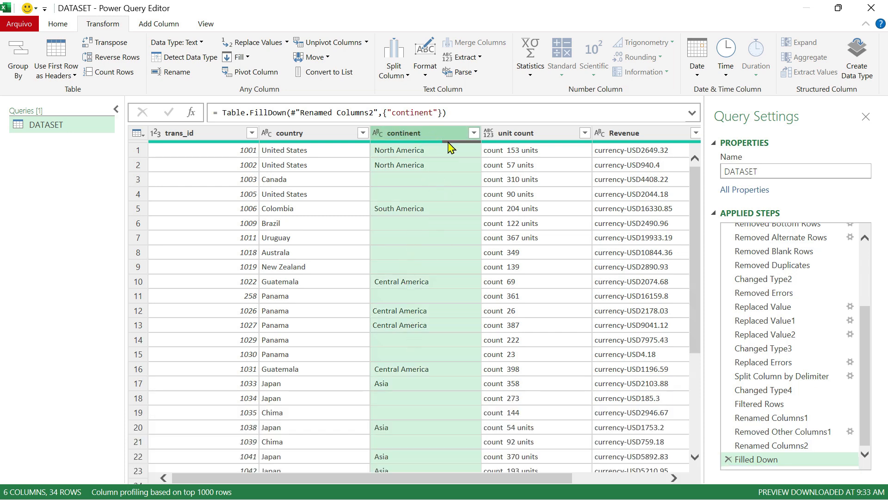
{"action": "left_click", "coordinate": [429, 74]}
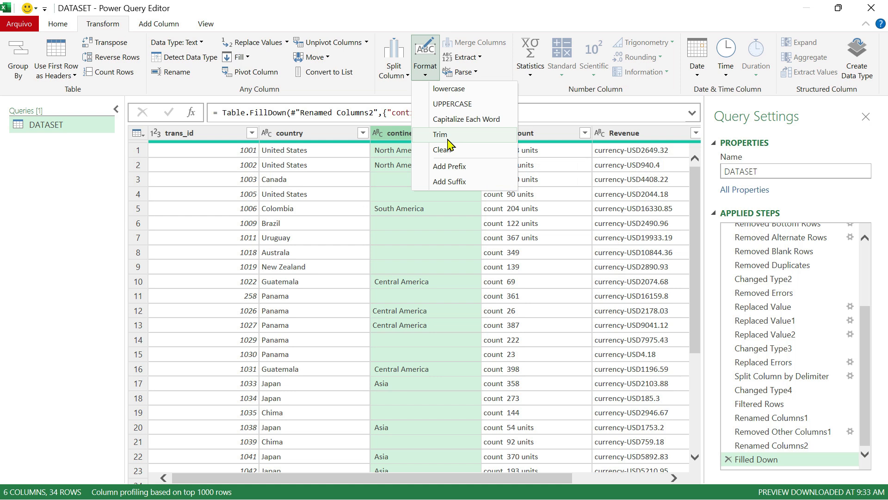
{"action": "left_click", "coordinate": [439, 14]}
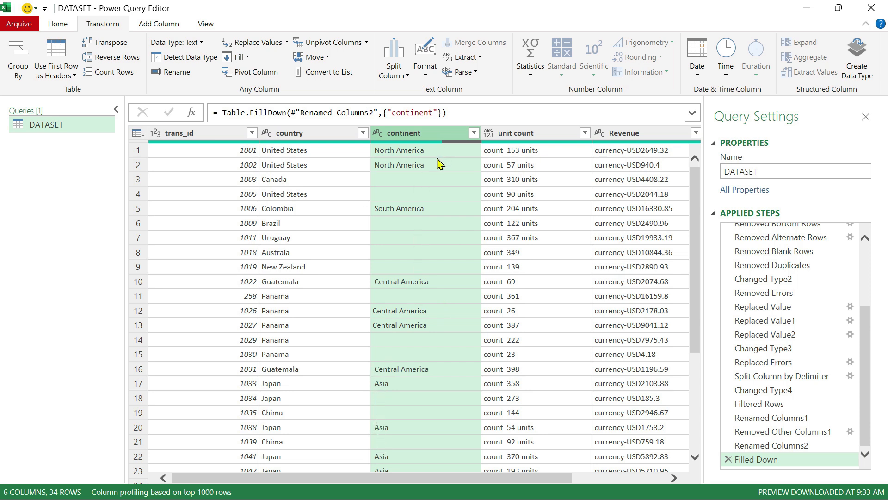
{"action": "scroll", "coordinate": [428, 361], "scroll_direction": "down", "scroll_amount": 2}
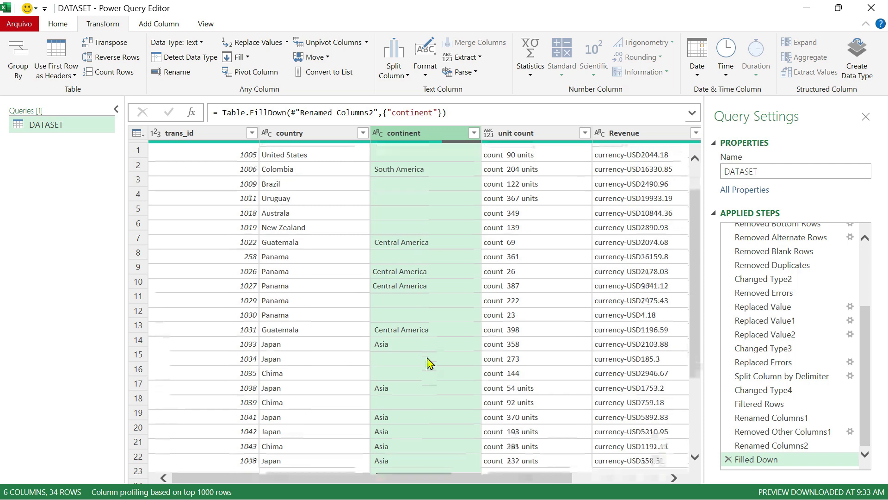
{"action": "scroll", "coordinate": [439, 359], "scroll_direction": "down", "scroll_amount": 2}
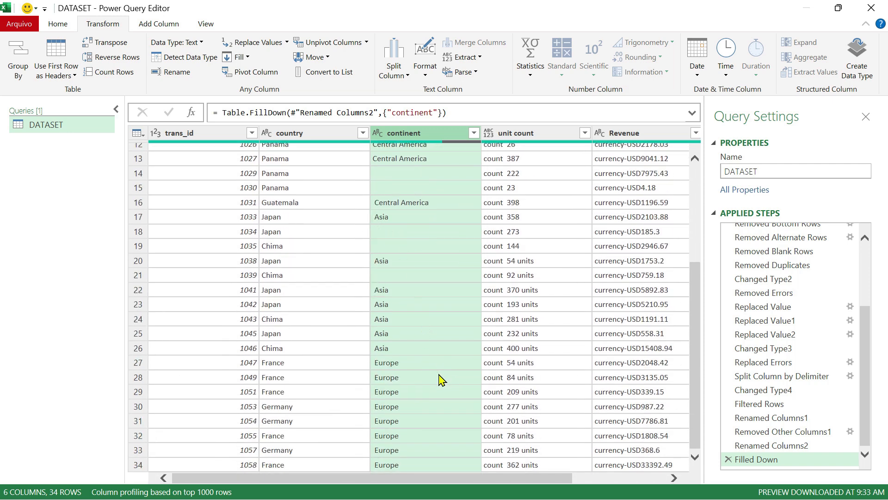
{"action": "scroll", "coordinate": [441, 377], "scroll_direction": "up", "scroll_amount": 5}
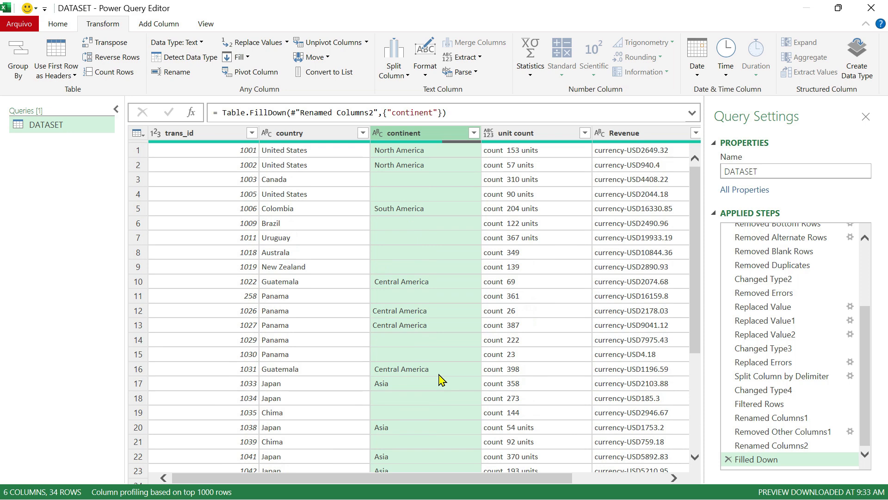
Trim the leading and trailing spaces from the text in the continent column and check its rows
{"action": "left_click", "coordinate": [429, 75]}
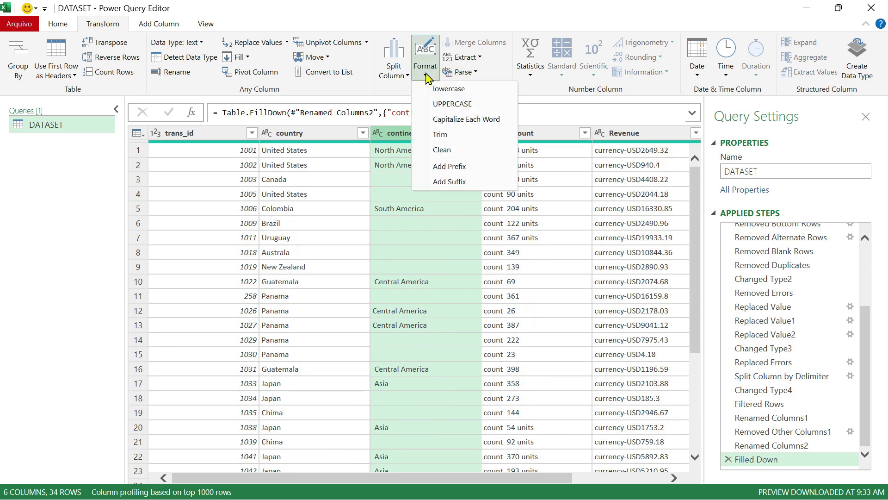
{"action": "left_click", "coordinate": [448, 136]}
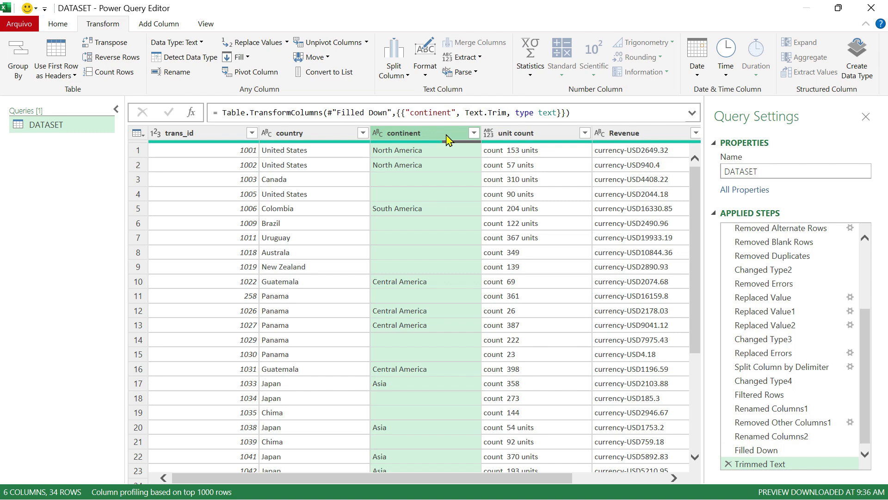
{"action": "scroll", "coordinate": [406, 408], "scroll_direction": "down", "scroll_amount": 4}
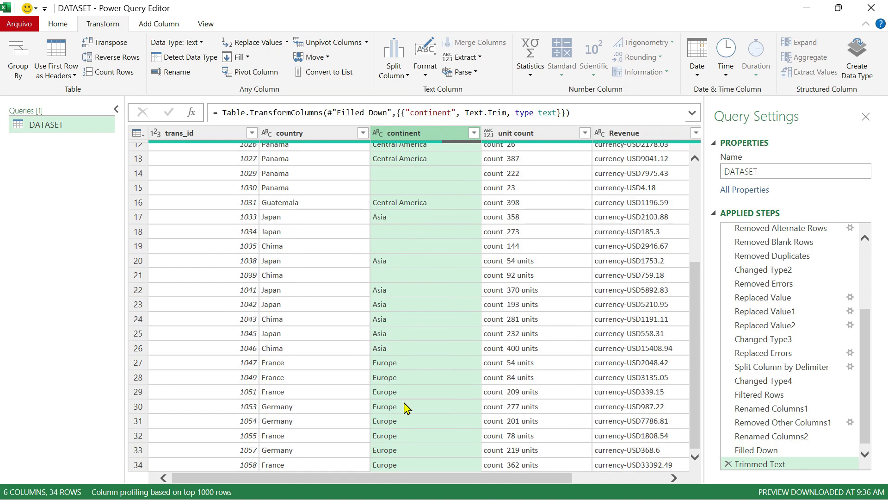
{"action": "scroll", "coordinate": [412, 402], "scroll_direction": "up", "scroll_amount": 1}
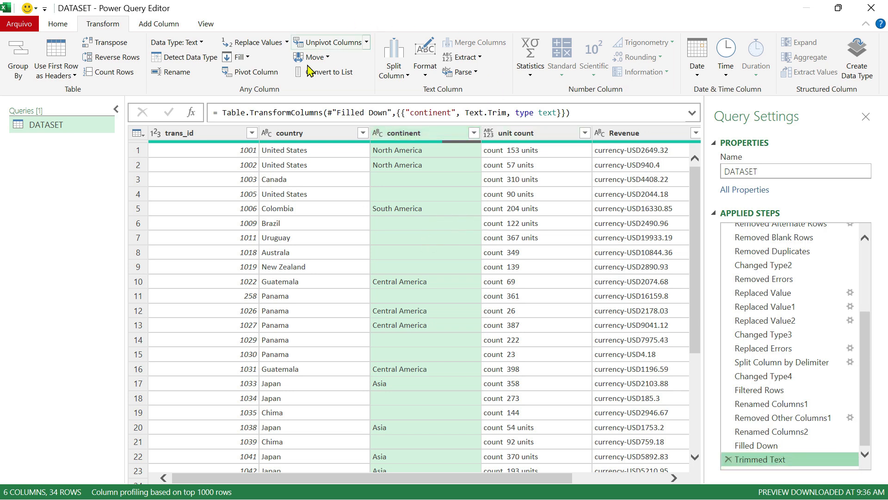
Replace the empty values in the continent column with null
{"action": "left_click", "coordinate": [260, 42]}
{"action": "left_click_drag", "start_coordinate": [372, 174], "coordinate": [642, 144]}
{"action": "left_click", "coordinate": [527, 242]}
{"action": "type", "text": "null"}
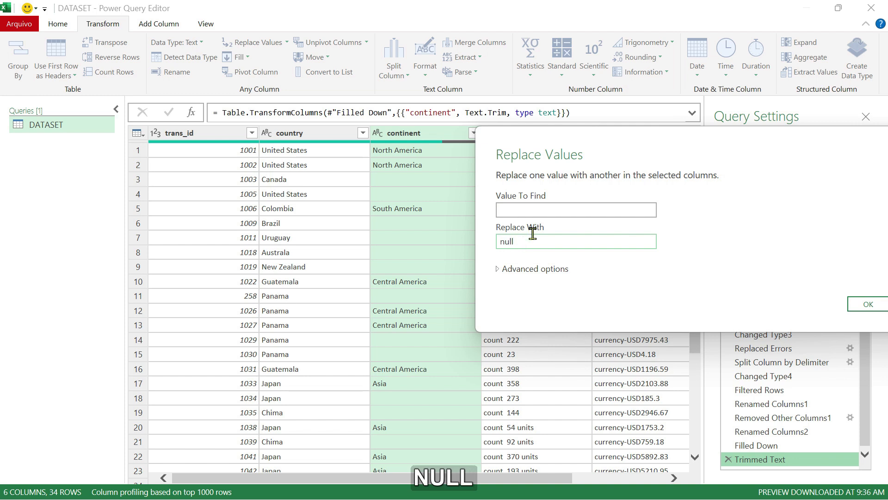
{"action": "left_click_drag", "start_coordinate": [674, 134], "coordinate": [677, 115]}
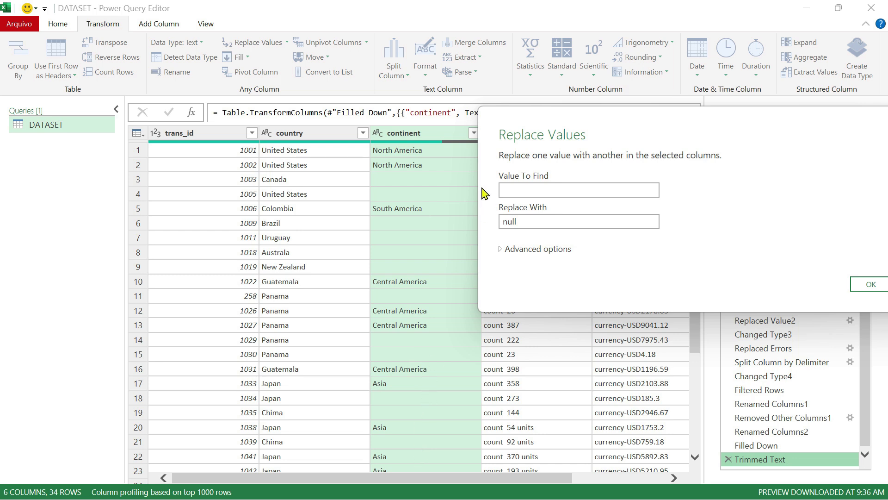
{"action": "left_click", "coordinate": [539, 223]}
{"action": "left_click_drag", "start_coordinate": [694, 113], "coordinate": [705, 96]}
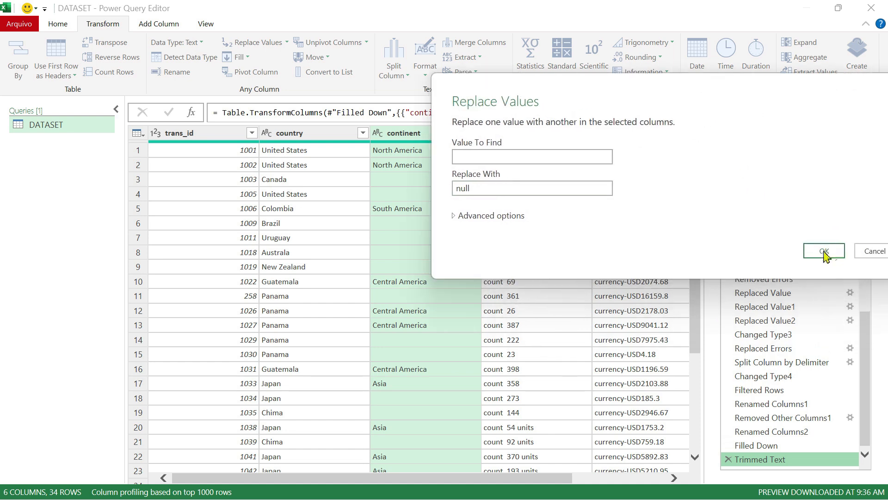
{"action": "left_click", "coordinate": [822, 250]}
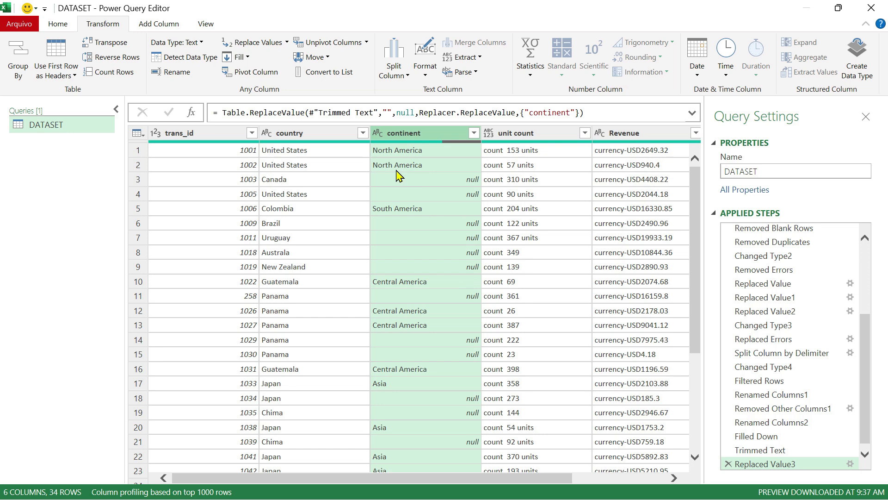
Fill the continent column's values down into its null cells
{"action": "left_click", "coordinate": [239, 58]}
{"action": "left_click", "coordinate": [249, 73]}
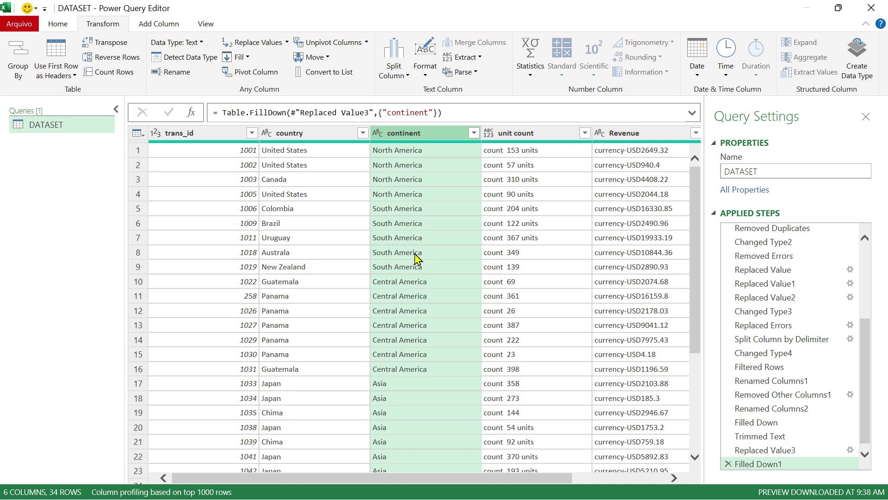
{"action": "left_click", "coordinate": [359, 137]}
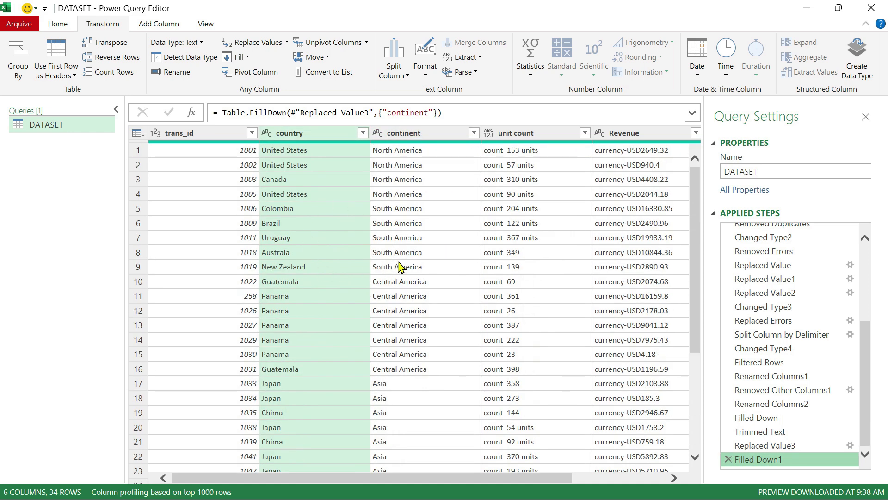
{"action": "left_click", "coordinate": [159, 24]}
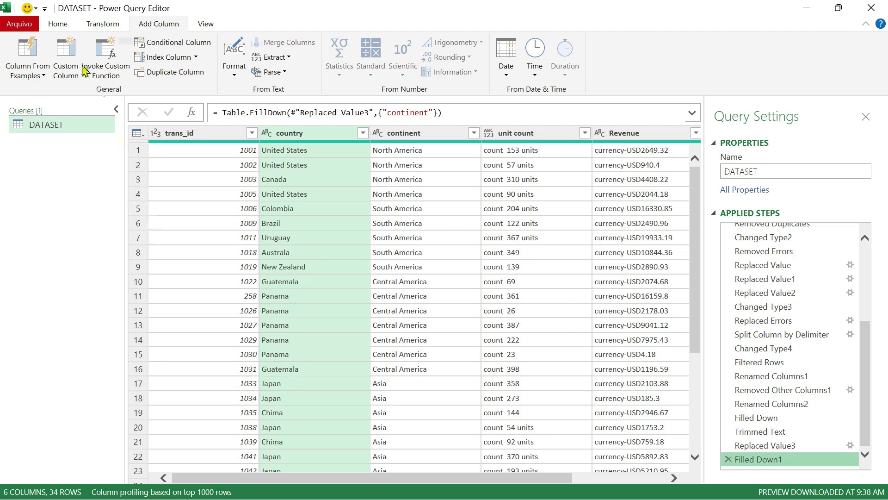
{"action": "left_click", "coordinate": [102, 24]}
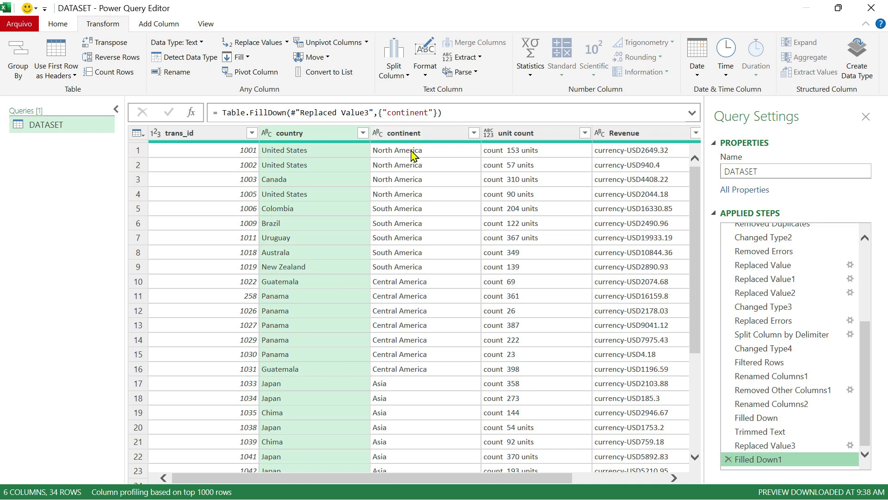
{"action": "left_click", "coordinate": [242, 57]}
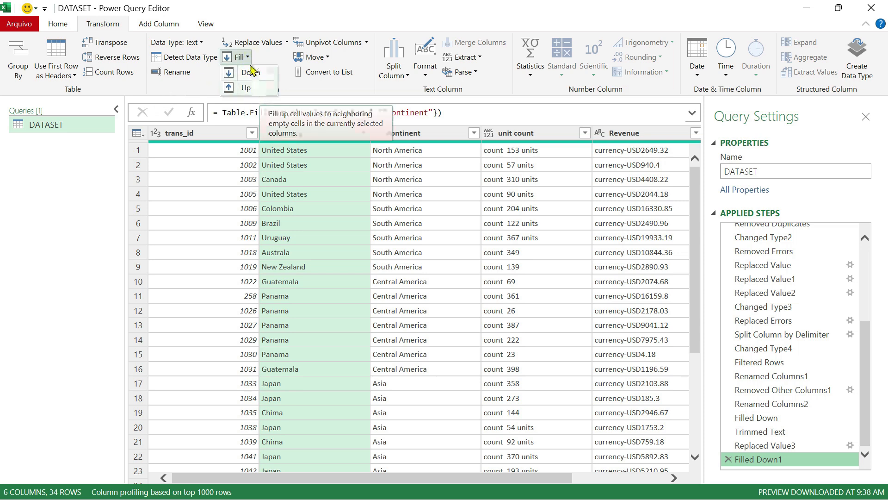
{"action": "left_click", "coordinate": [266, 60]}
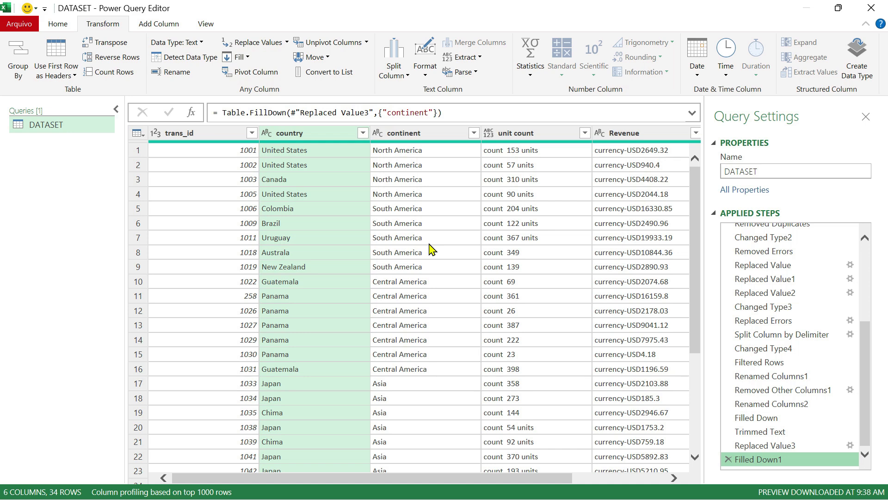
{"action": "left_click", "coordinate": [367, 43]}
{"action": "left_click", "coordinate": [366, 42]}
Move the trans_id column so it sits between the continent and unit count columns
{"action": "left_click", "coordinate": [326, 58]}
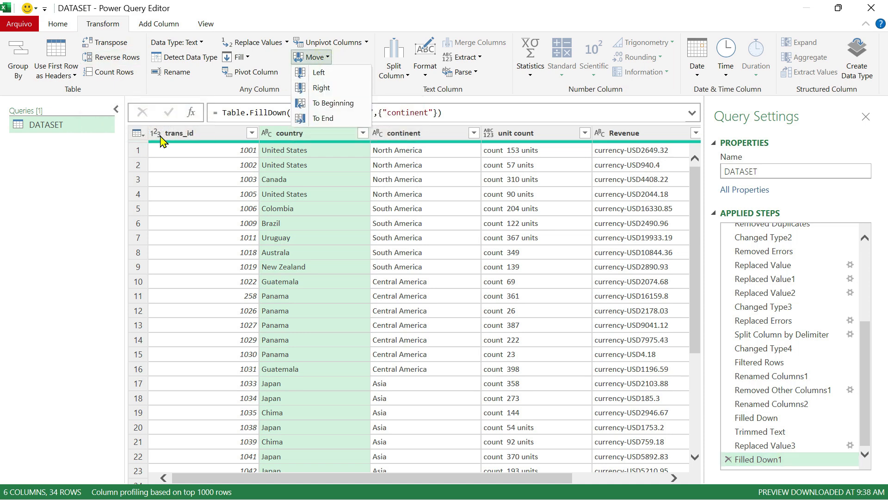
{"action": "left_click", "coordinate": [215, 137]}
{"action": "left_click", "coordinate": [215, 139]}
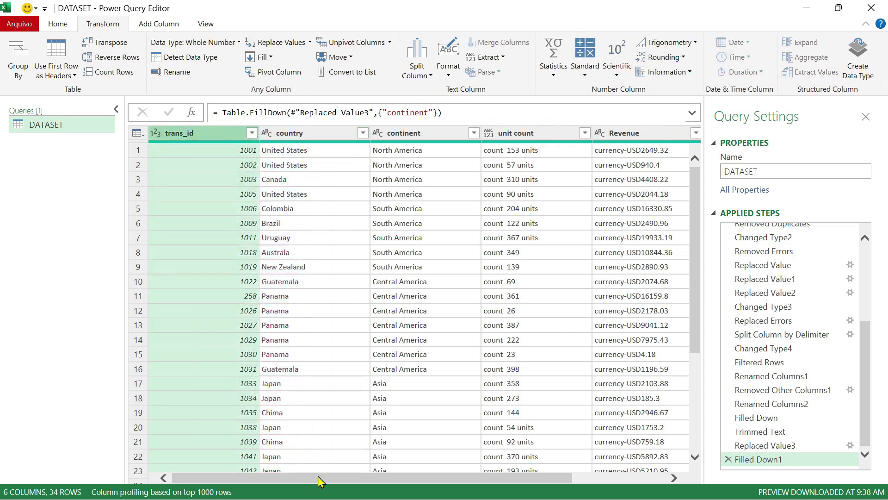
{"action": "left_click_drag", "start_coordinate": [219, 138], "coordinate": [371, 134]}
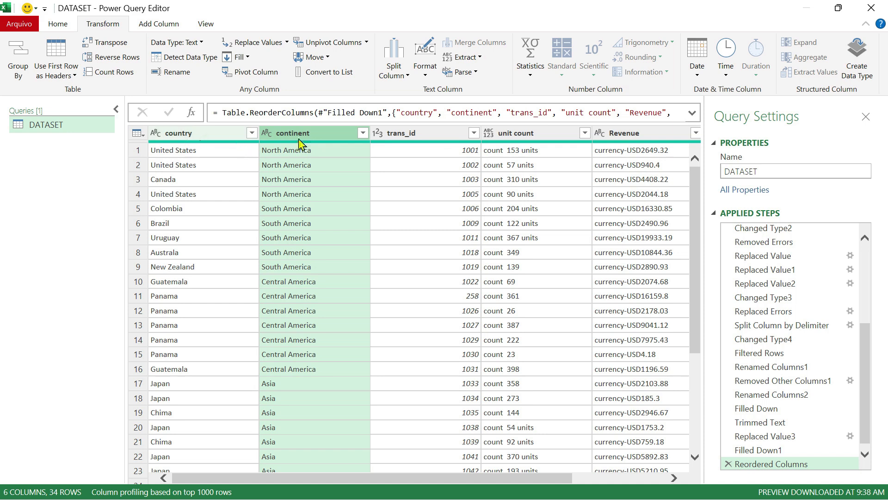
Move the country column one position right past continent, and shift it back one position left
{"action": "left_click", "coordinate": [205, 138]}
{"action": "left_click", "coordinate": [327, 60]}
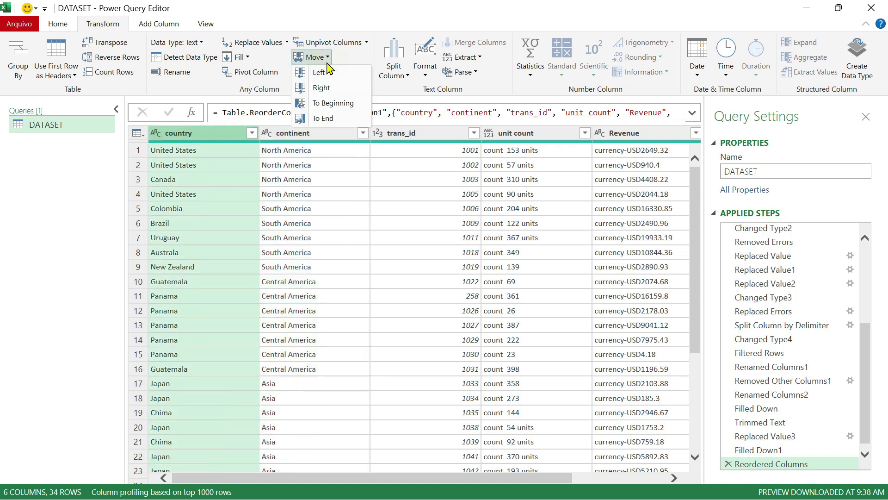
{"action": "left_click", "coordinate": [327, 89]}
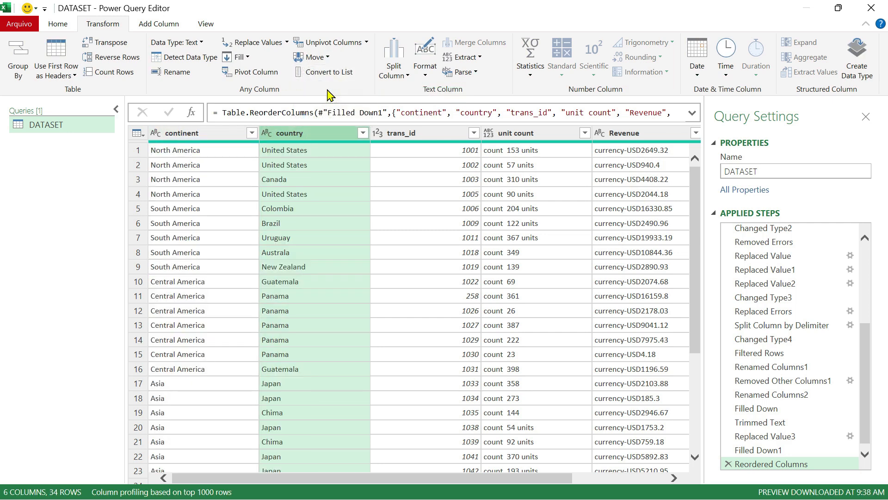
{"action": "left_click", "coordinate": [327, 58]}
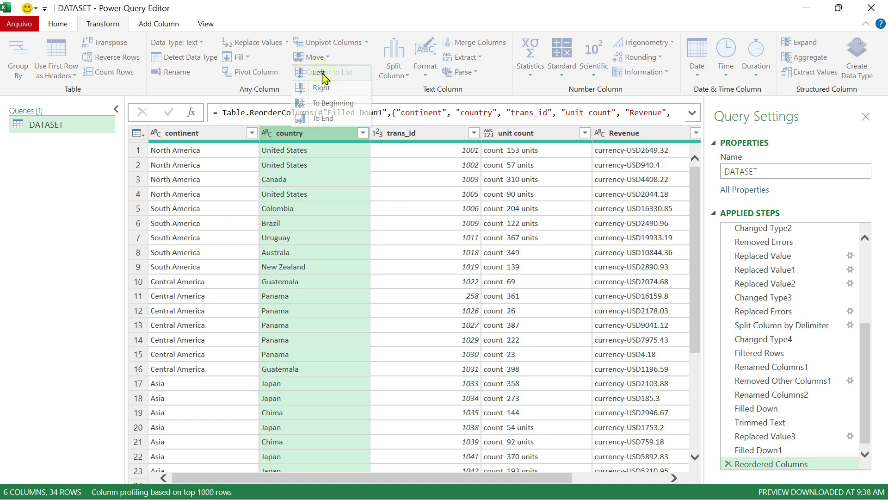
{"action": "left_click", "coordinate": [324, 74]}
Move the country column to the end of the table and return it to the beginning
{"action": "left_click", "coordinate": [315, 57]}
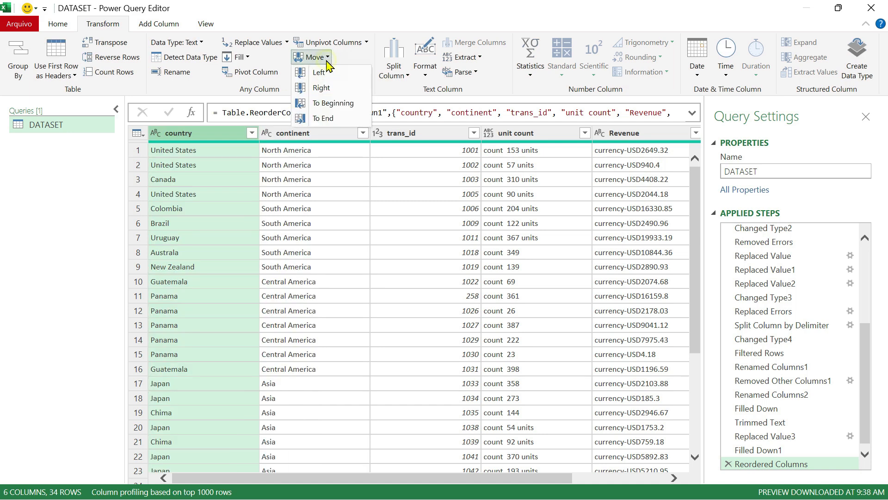
{"action": "left_click", "coordinate": [326, 119]}
{"action": "left_click", "coordinate": [318, 58]}
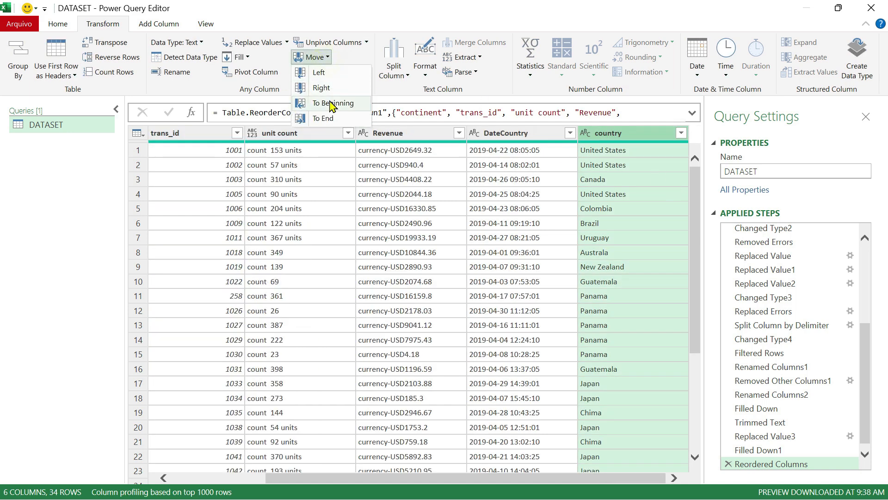
{"action": "left_click", "coordinate": [332, 105]}
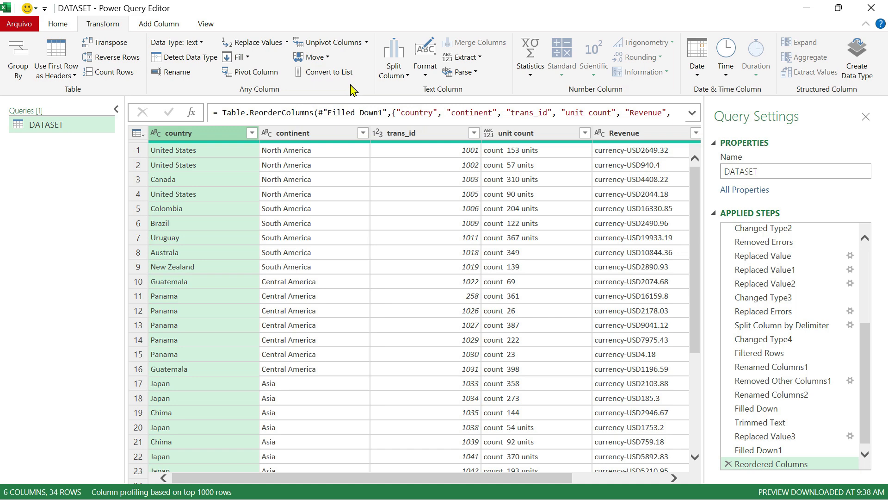
Convert the country column's text to lowercase and after that to uppercase
{"action": "left_click", "coordinate": [424, 71]}
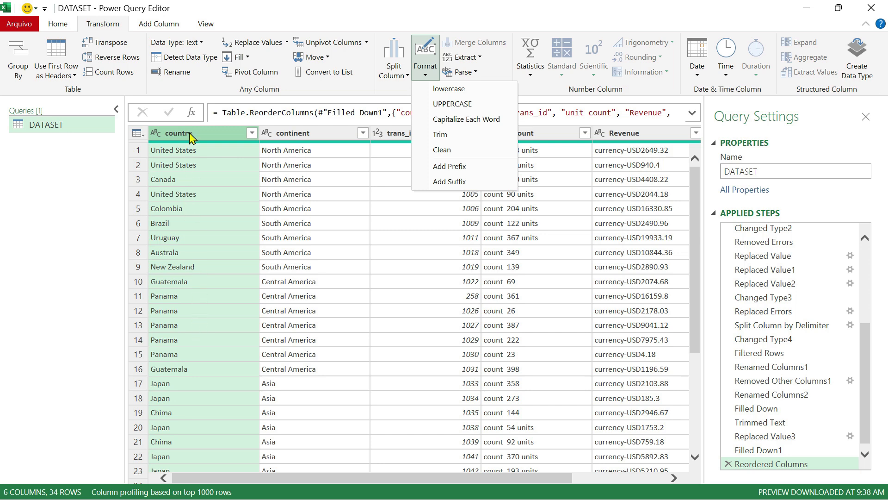
{"action": "left_click", "coordinate": [448, 89]}
{"action": "left_click", "coordinate": [430, 74]}
{"action": "left_click", "coordinate": [447, 104]}
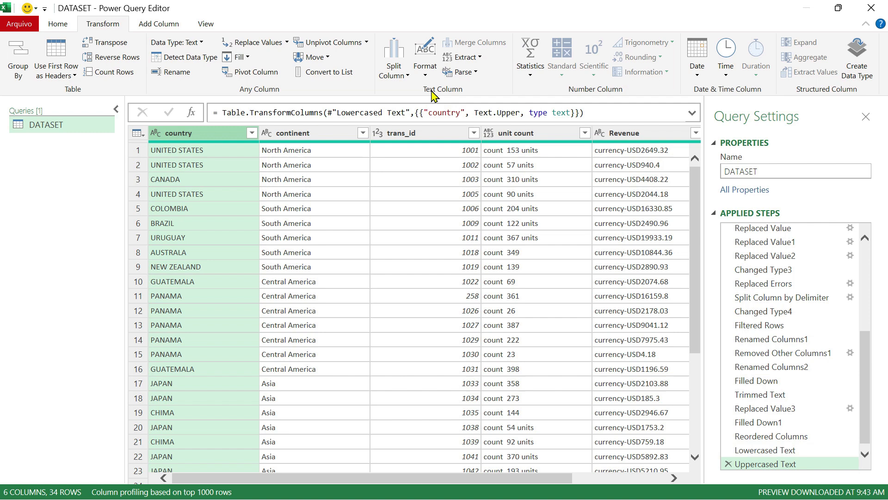
Capitalize each word in the country column's text
{"action": "left_click", "coordinate": [426, 74]}
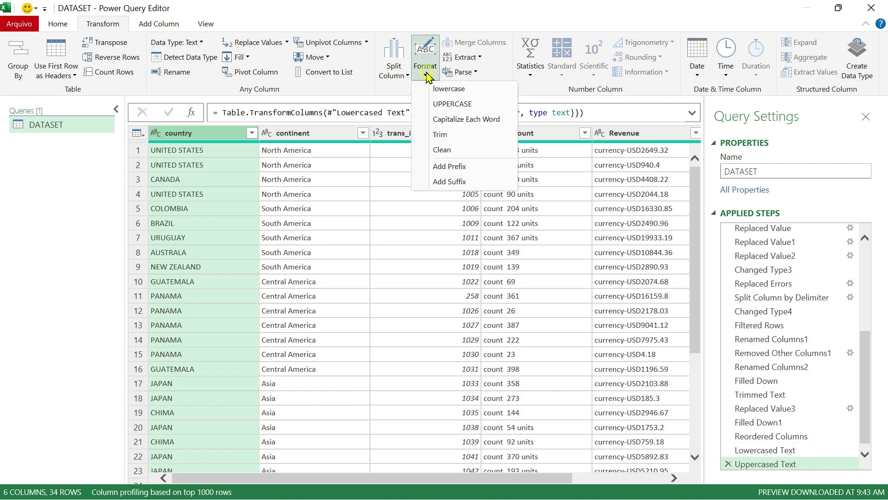
{"action": "left_click", "coordinate": [455, 119]}
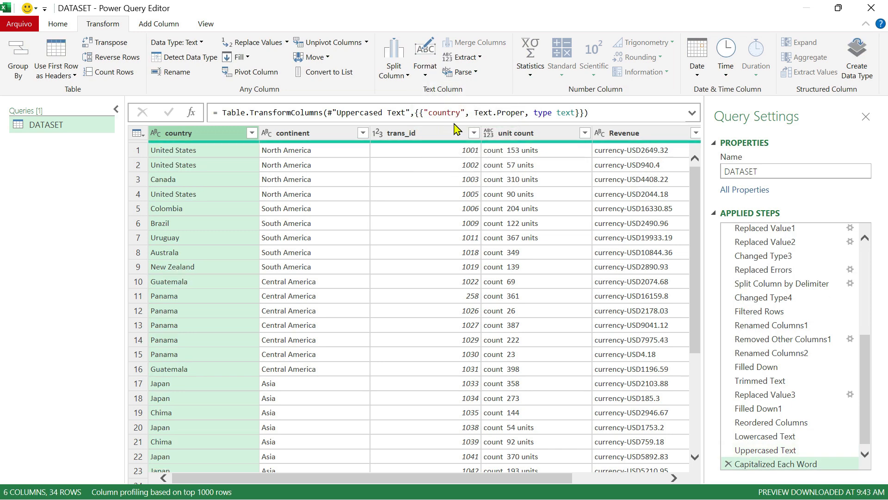
Add the prefix "Country: ", with a trailing space, to every value in the country column
{"action": "left_click", "coordinate": [427, 69]}
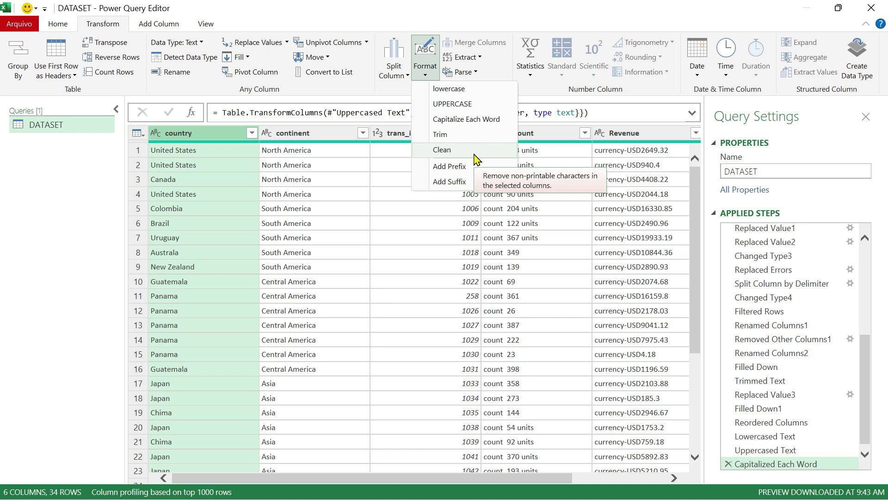
{"action": "left_click", "coordinate": [457, 170]}
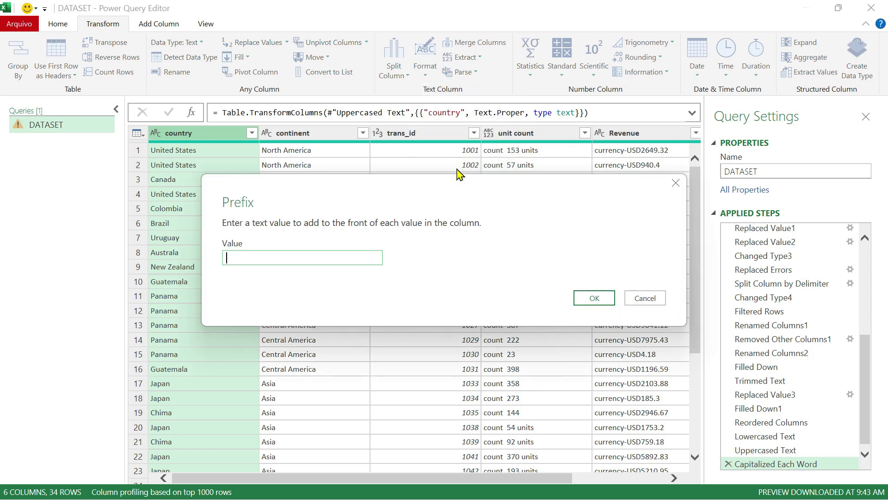
{"action": "type", "text": "Countru_"}
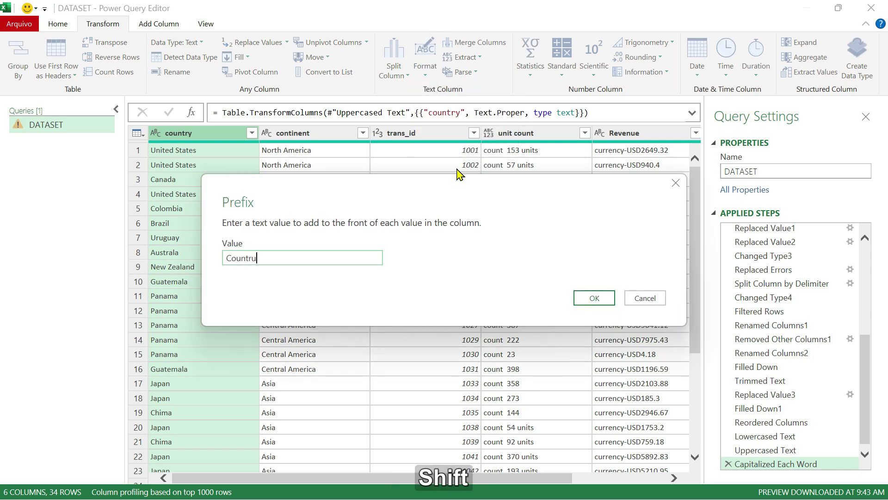
{"action": "key", "text": "BackSpace"}
{"action": "key", "text": "BackSpace"}
{"action": "type", "text": "y:"}
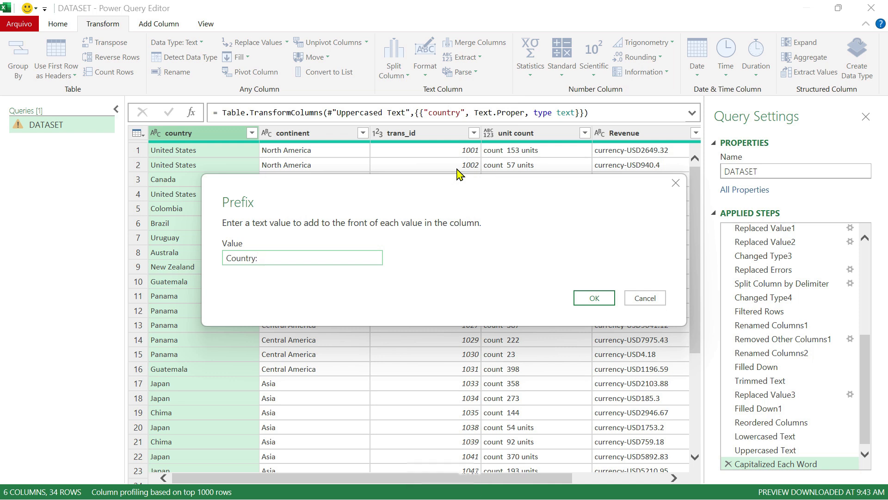
{"action": "left_click_drag", "start_coordinate": [268, 258], "coordinate": [223, 262]}
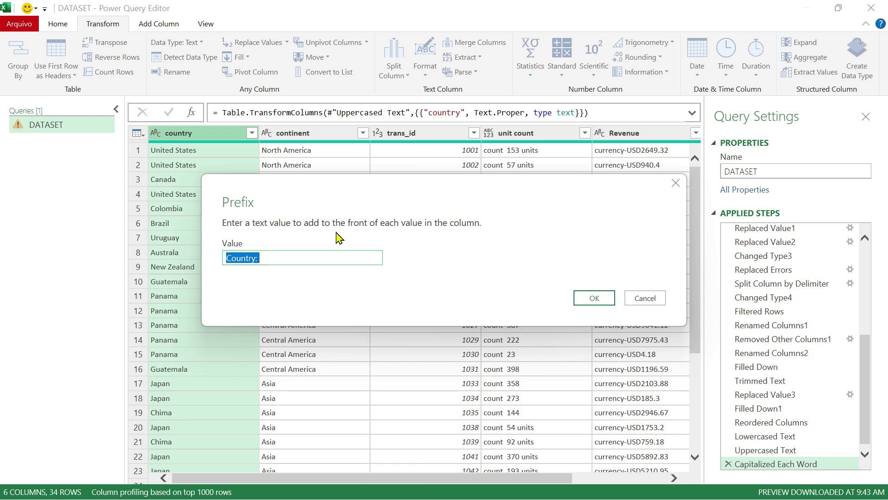
{"action": "left_click", "coordinate": [585, 302]}
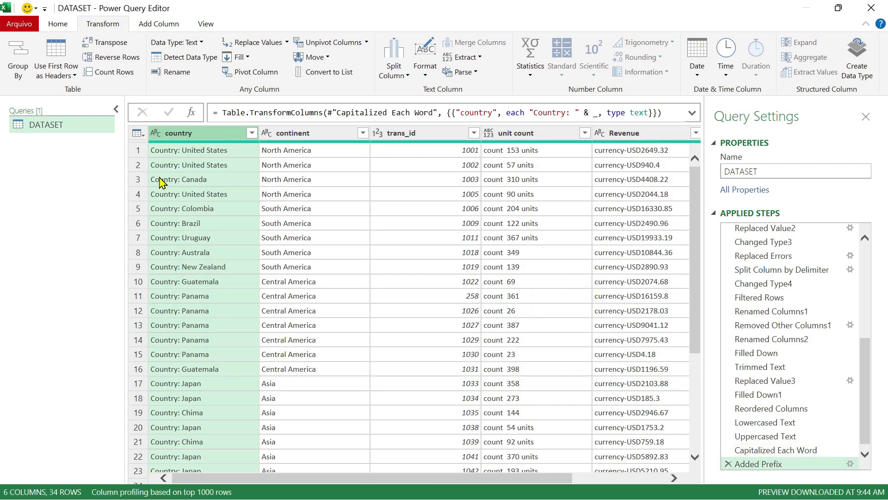
Add the suffix " OK", with a leading space, to every value in the country column
{"action": "left_click", "coordinate": [425, 65]}
{"action": "left_click", "coordinate": [462, 181]}
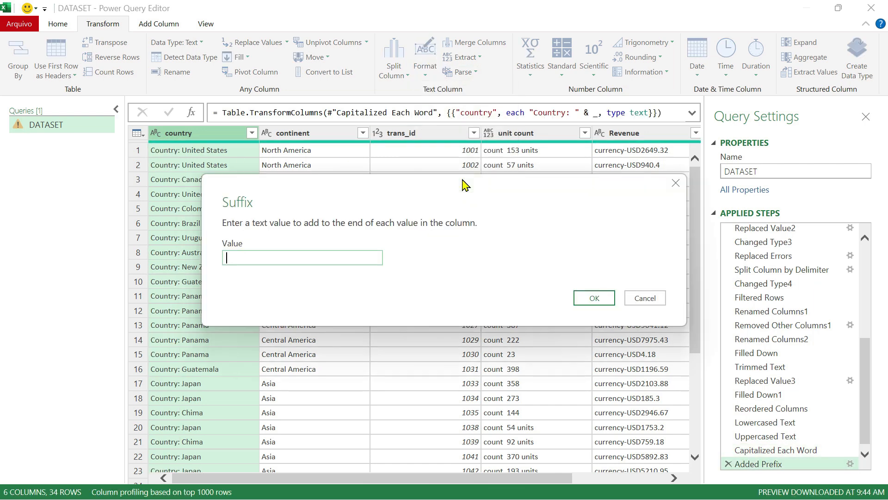
{"action": "type", "text": "OK"}
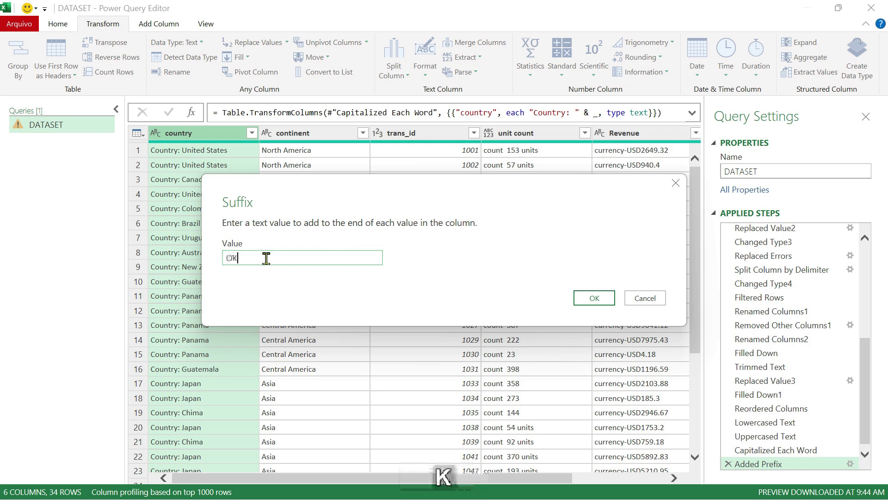
{"action": "key", "text": "Left"}
{"action": "key", "text": "Left"}
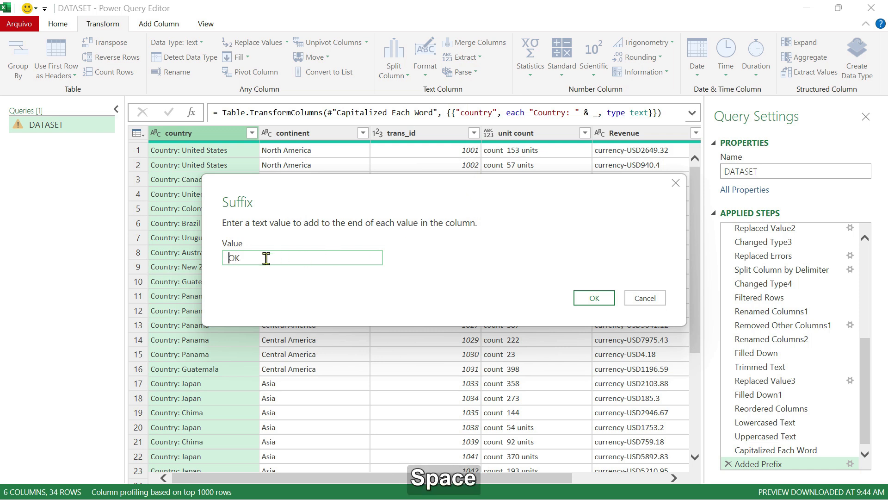
{"action": "left_click", "coordinate": [594, 298]}
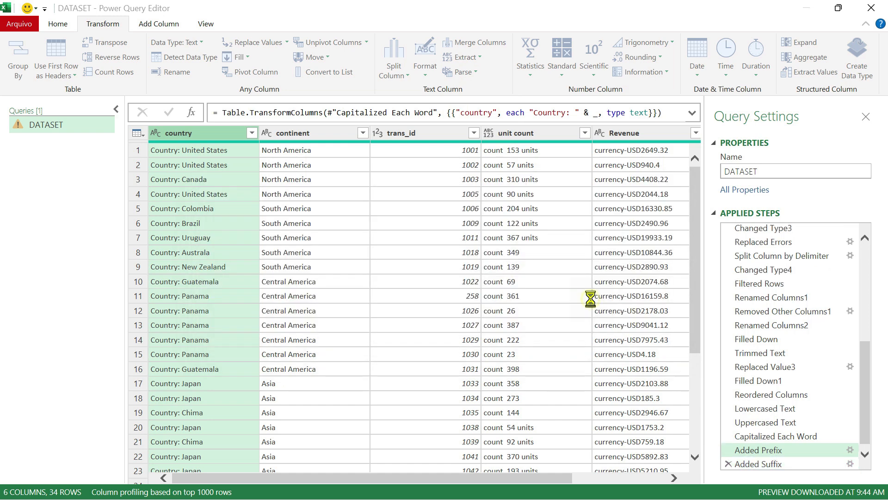
{"action": "left_click", "coordinate": [424, 69]}
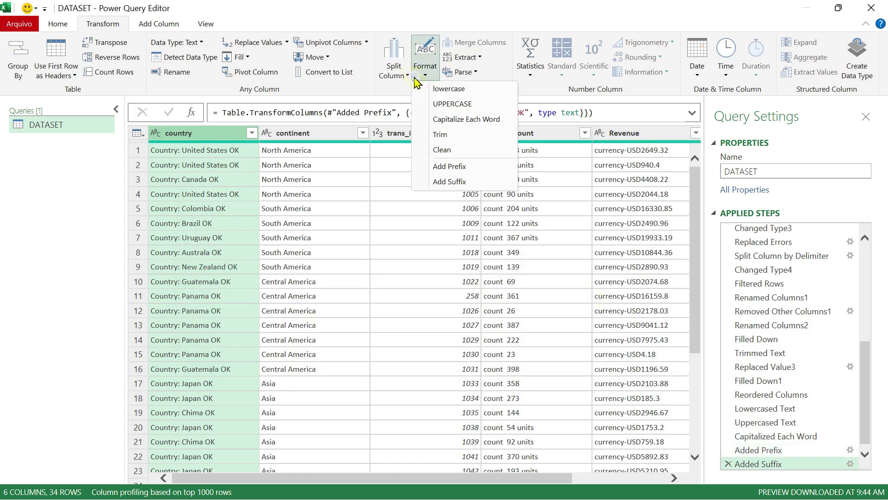
{"action": "left_click", "coordinate": [490, 18]}
Try extracting the text length of the country column, and remove that applied step again
{"action": "left_click", "coordinate": [461, 57]}
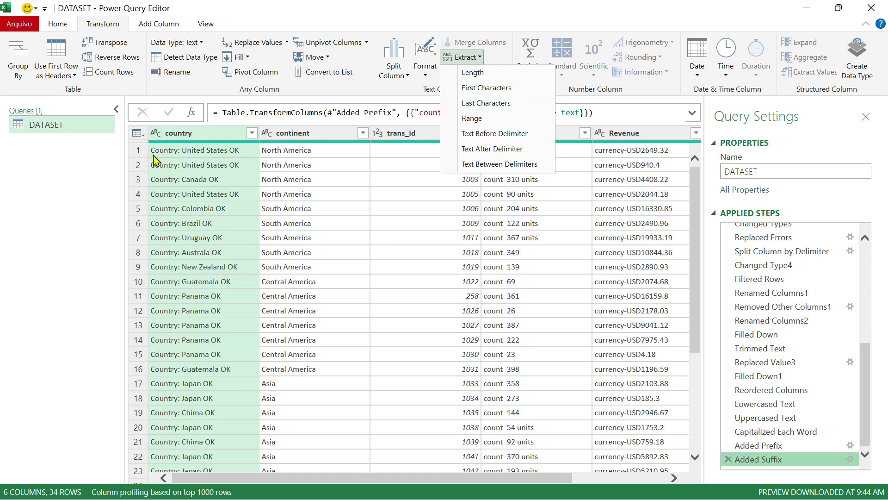
{"action": "left_click", "coordinate": [481, 73]}
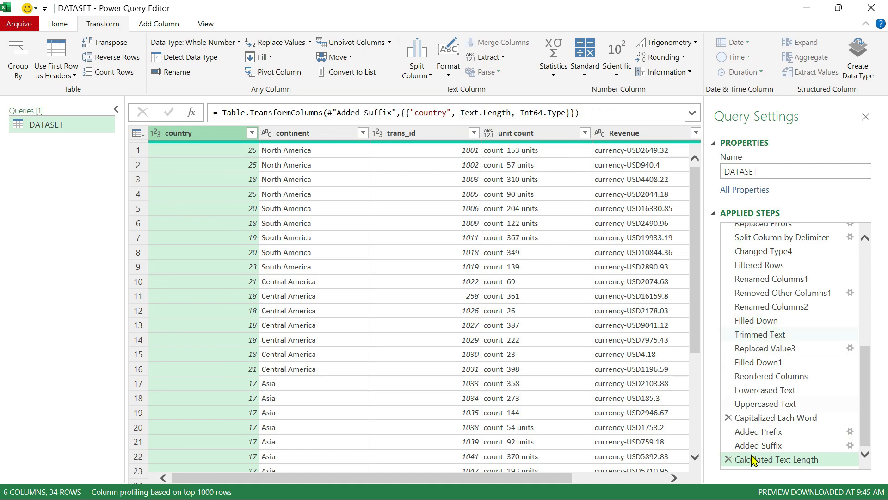
{"action": "left_click", "coordinate": [728, 459]}
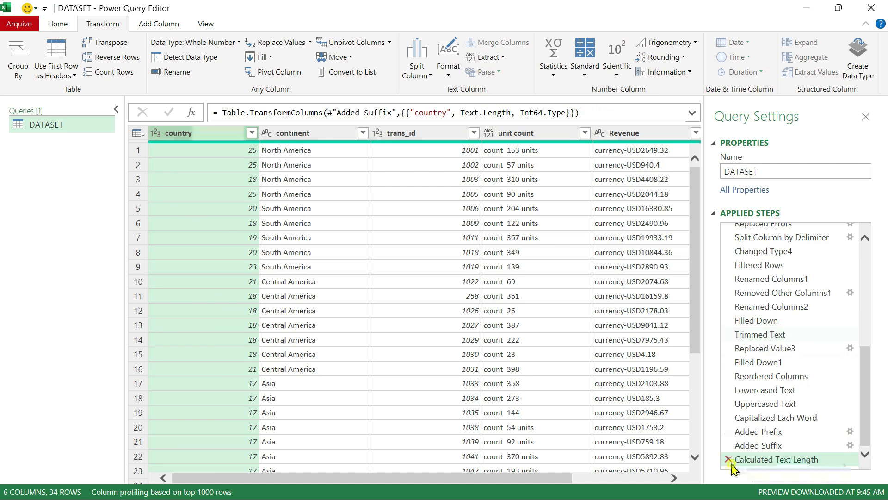
Try extracting the first 7 characters of the country column, and delete the resulting applied step
{"action": "left_click", "coordinate": [479, 57]}
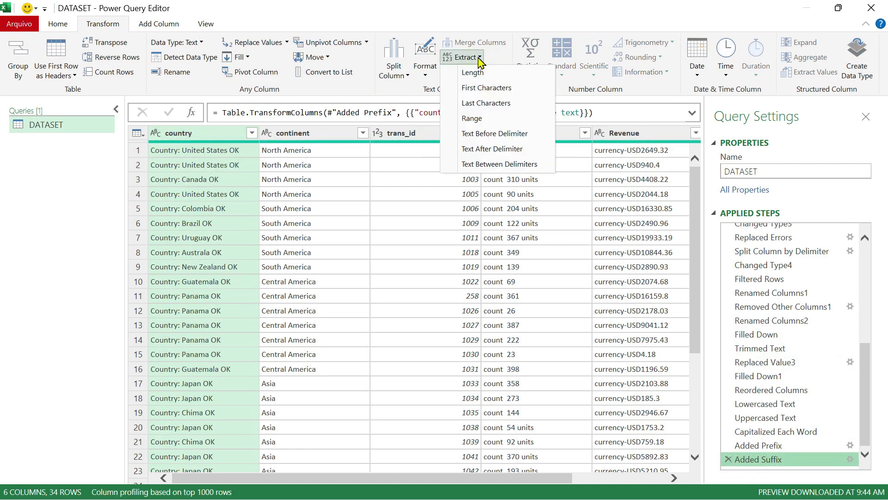
{"action": "left_click", "coordinate": [480, 91]}
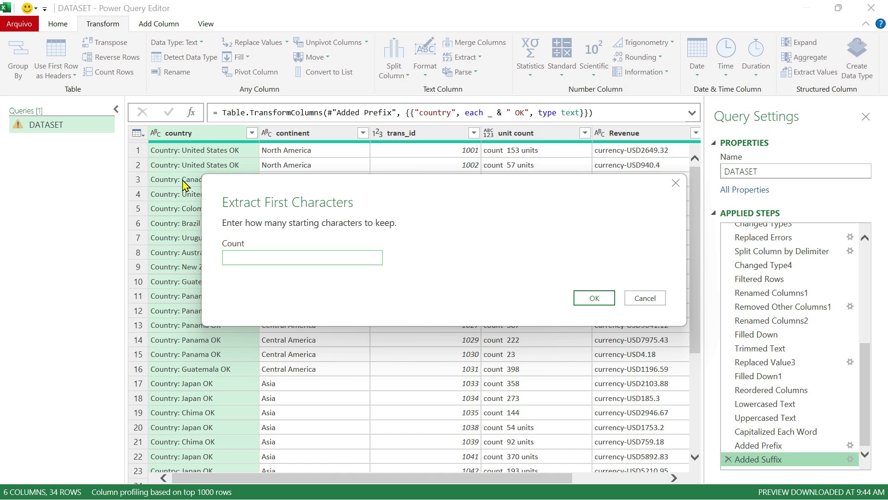
{"action": "type", "text": "7"}
{"action": "left_click", "coordinate": [588, 300]}
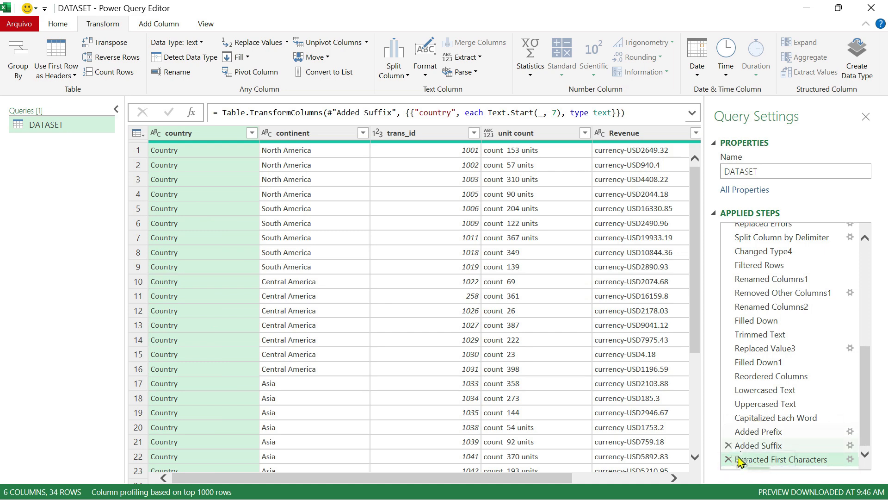
{"action": "left_click", "coordinate": [729, 463]}
Try extracting the last 2 characters of the country column, and delete the resulting applied step
{"action": "left_click", "coordinate": [476, 58]}
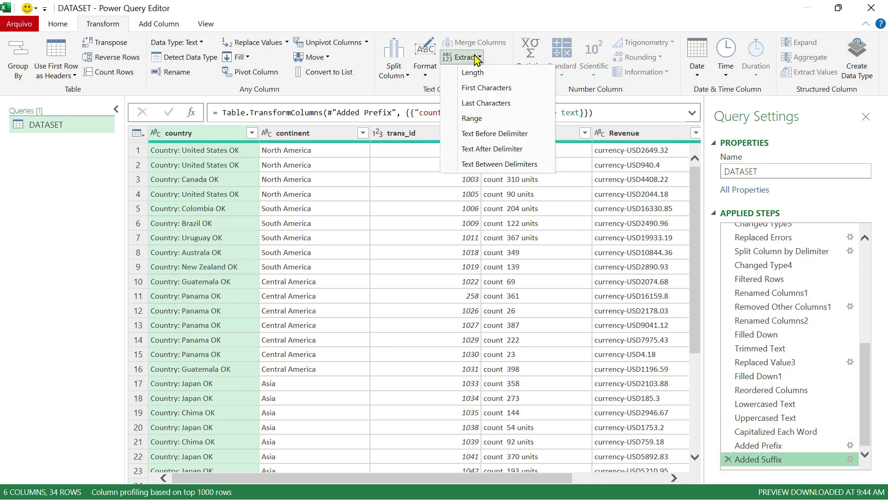
{"action": "left_click", "coordinate": [502, 107]}
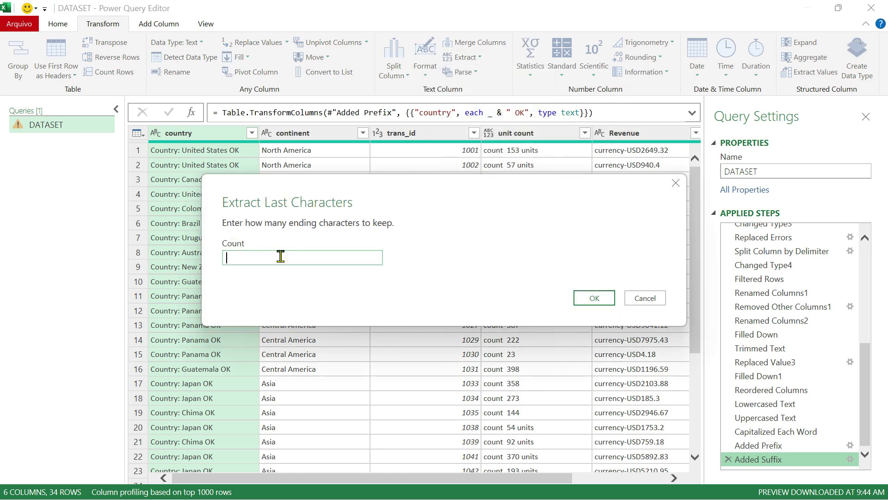
{"action": "type", "text": "2"}
{"action": "left_click", "coordinate": [593, 298]}
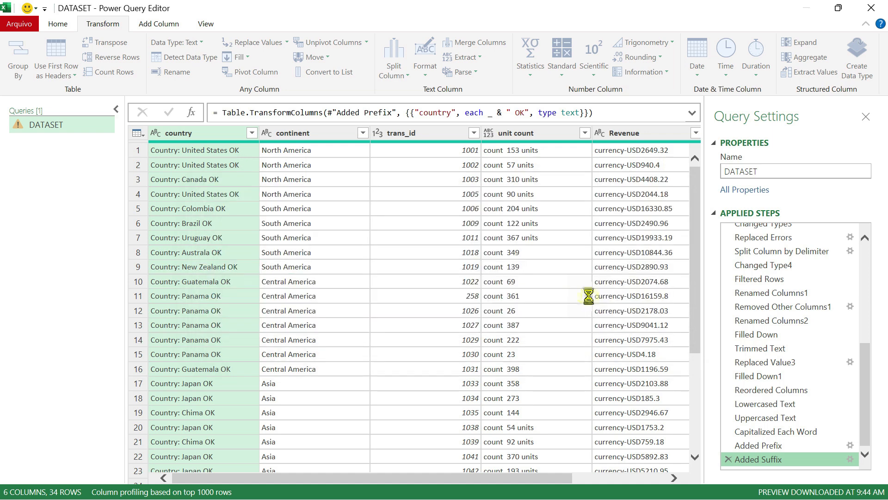
{"action": "left_click", "coordinate": [729, 463]}
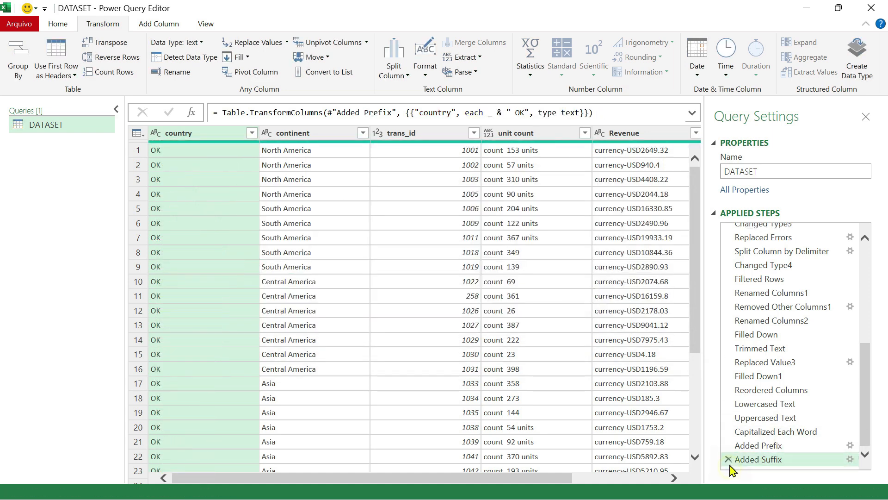
Try extracting a text range from the country column with starting index 5 and 4 characters
{"action": "left_click", "coordinate": [477, 56]}
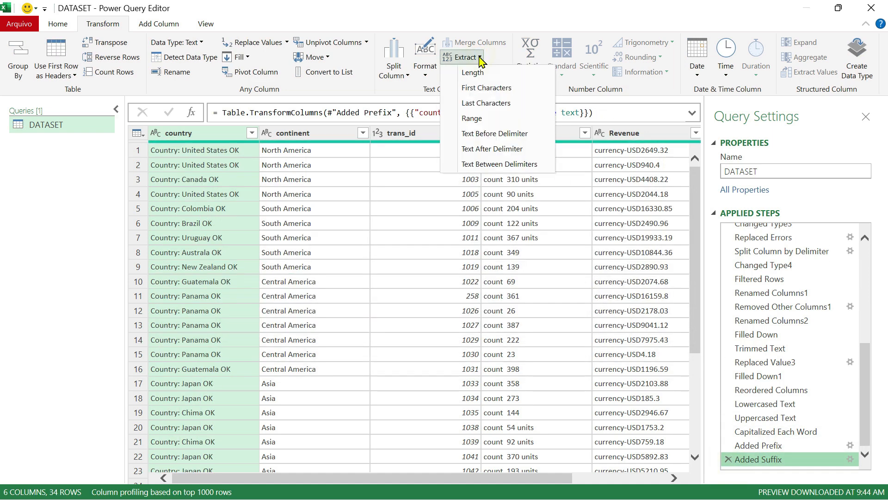
{"action": "left_click", "coordinate": [474, 121]}
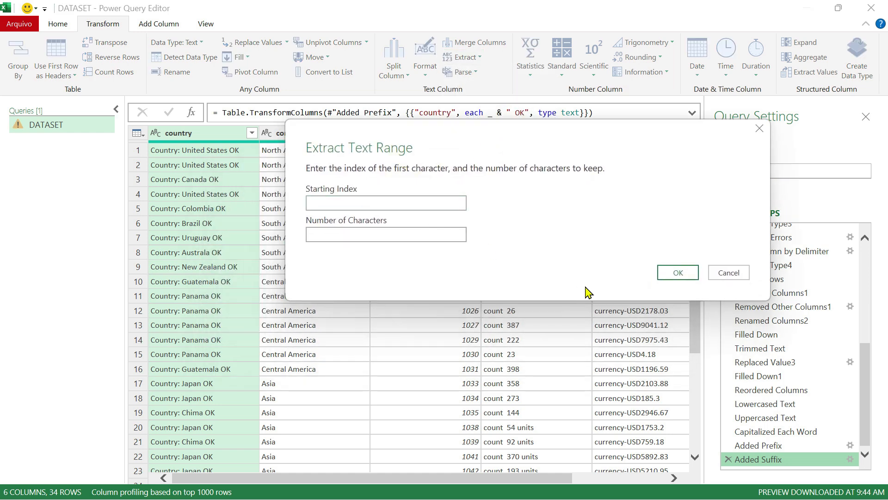
{"action": "left_click", "coordinate": [404, 202]}
{"action": "type", "text": "5"}
{"action": "left_click", "coordinate": [390, 237]}
{"action": "type", "text": "4"}
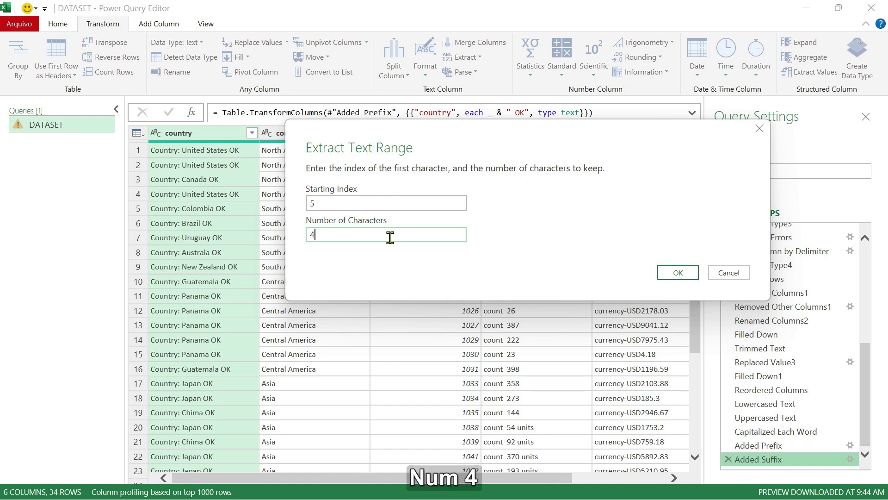
{"action": "left_click", "coordinate": [677, 273]}
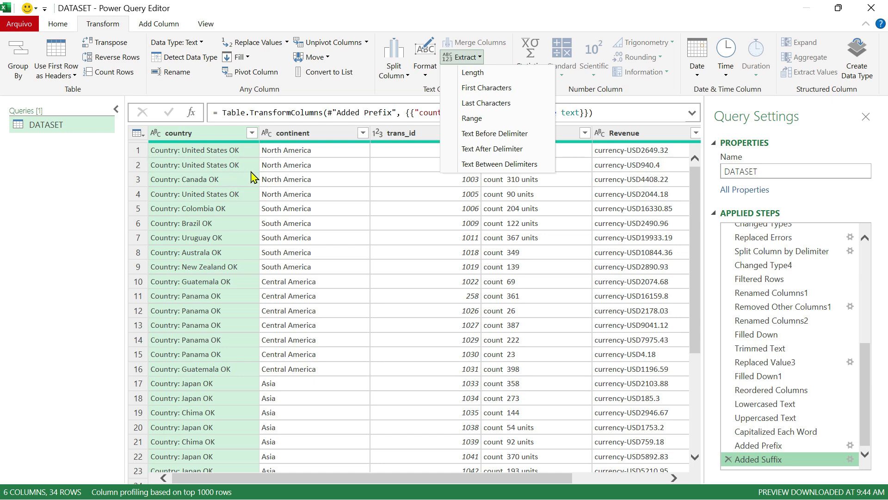
Extract the country column's text before a space delimiter, scanning from the end of the input with 0 delimiters skipped
{"action": "left_click", "coordinate": [503, 139]}
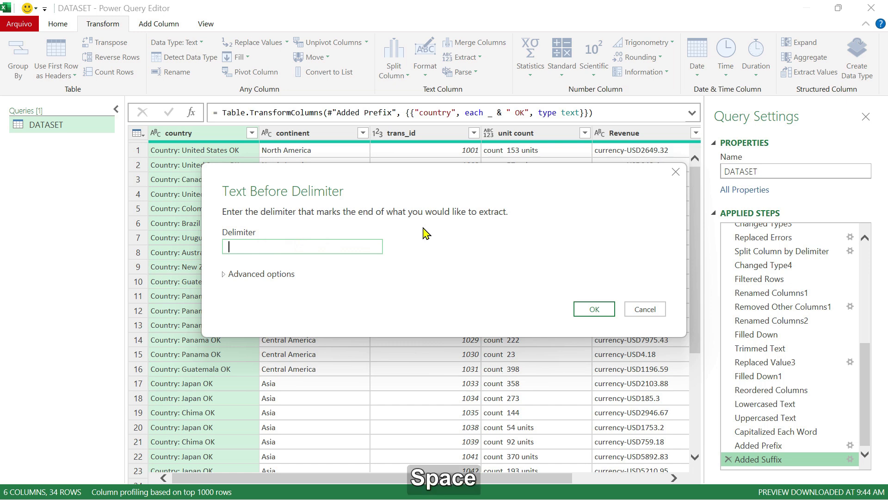
{"action": "left_click", "coordinate": [225, 275]}
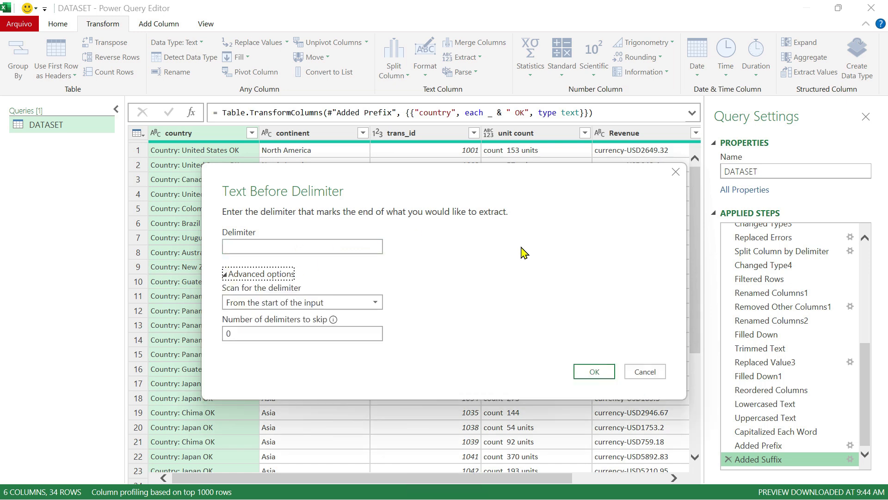
{"action": "left_click", "coordinate": [368, 306]}
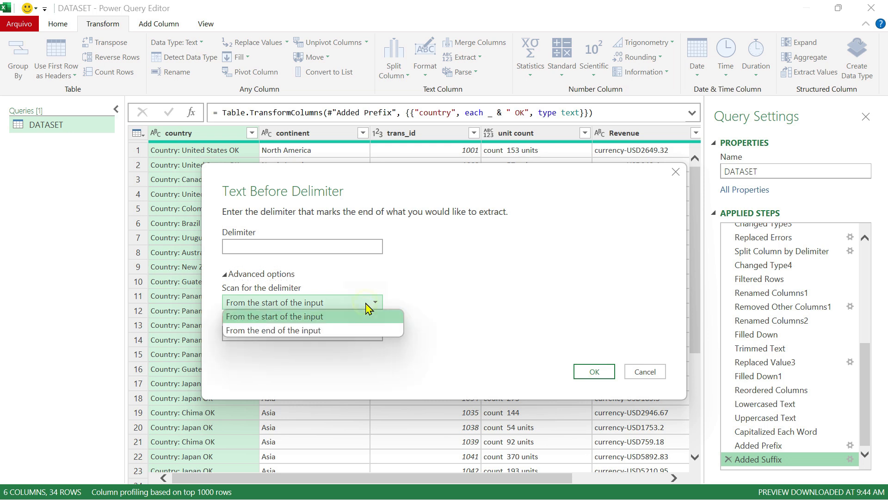
{"action": "left_click", "coordinate": [283, 331]}
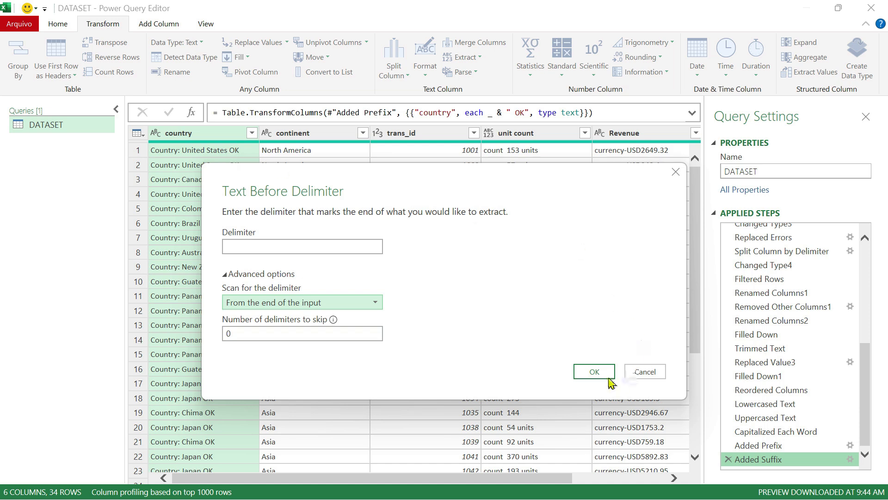
{"action": "left_click", "coordinate": [595, 372]}
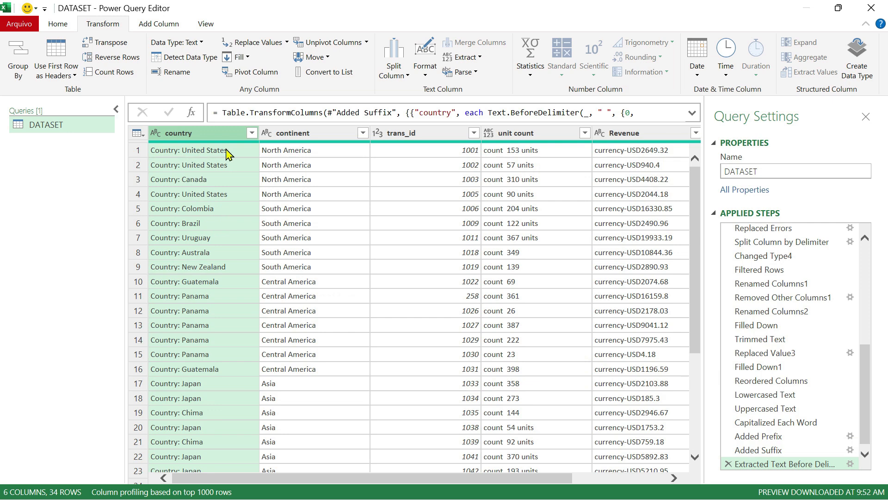
Try extracting the country text after a space delimiter, scanning from the start with 0 delimiters skipped, and delete that applied step
{"action": "left_click", "coordinate": [477, 57]}
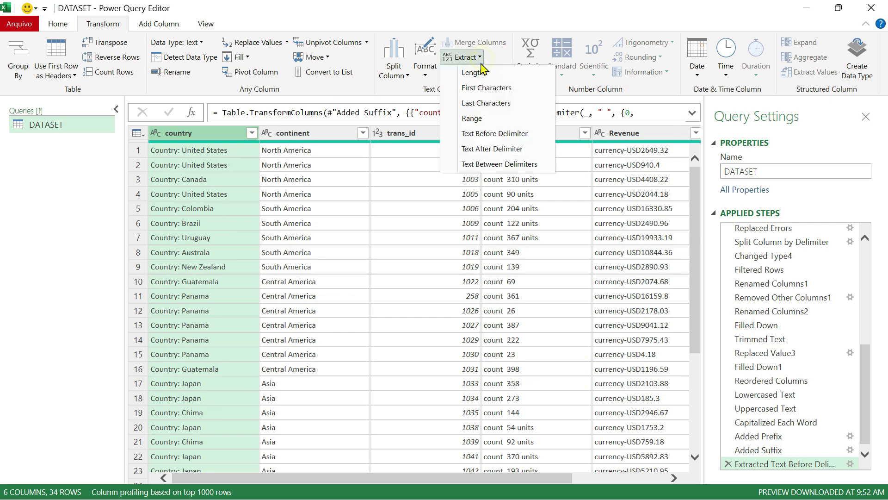
{"action": "left_click", "coordinate": [490, 152]}
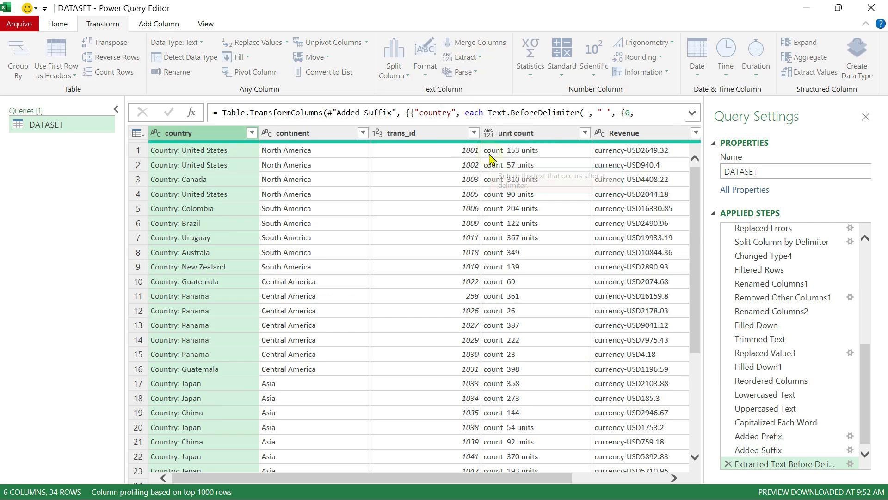
{"action": "left_click_drag", "start_coordinate": [448, 179], "coordinate": [456, 180]}
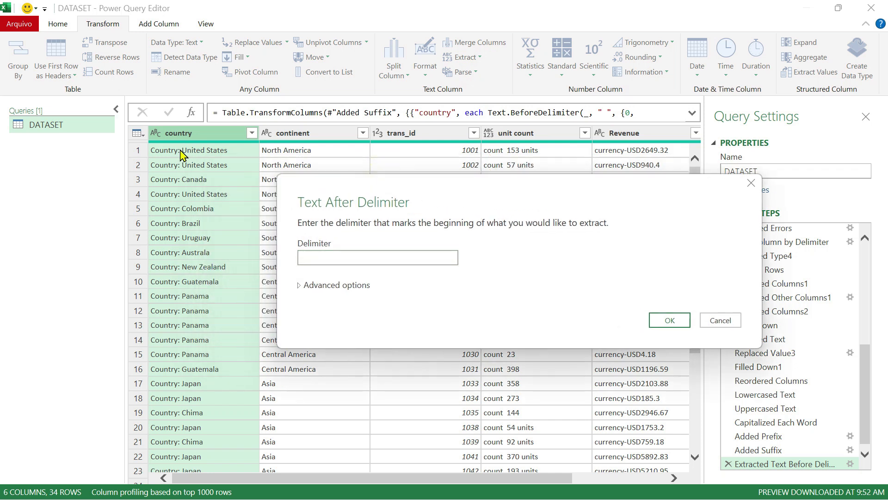
{"action": "left_click", "coordinate": [315, 257]}
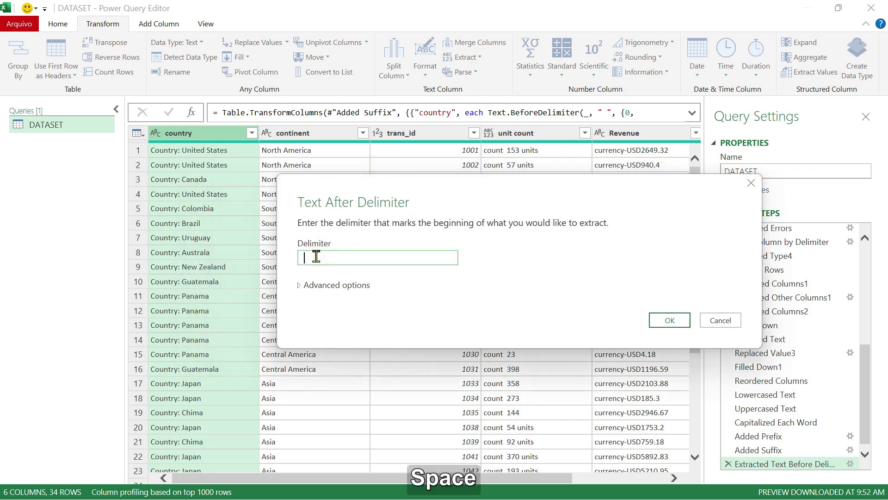
{"action": "left_click", "coordinate": [302, 288]}
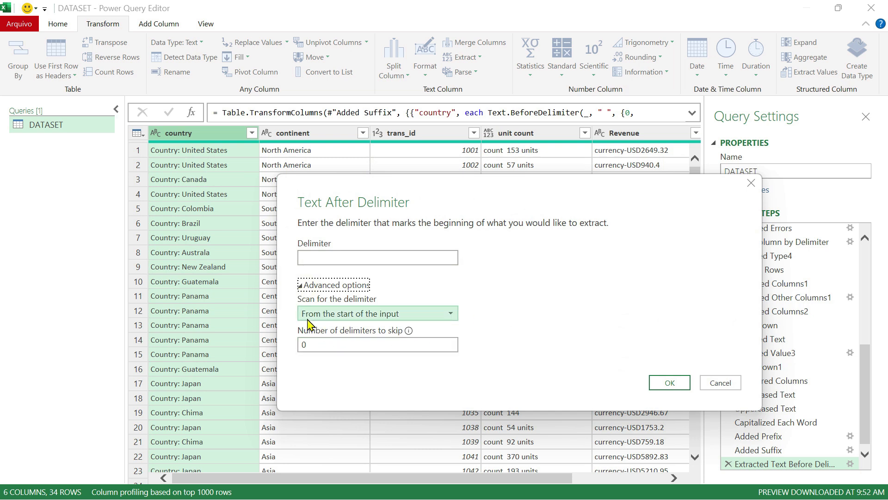
{"action": "left_click", "coordinate": [318, 348]}
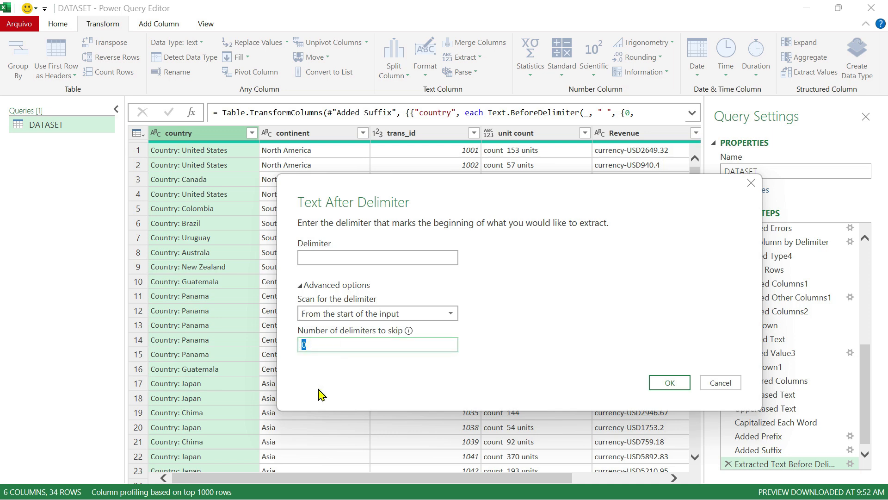
{"action": "left_click", "coordinate": [666, 386]}
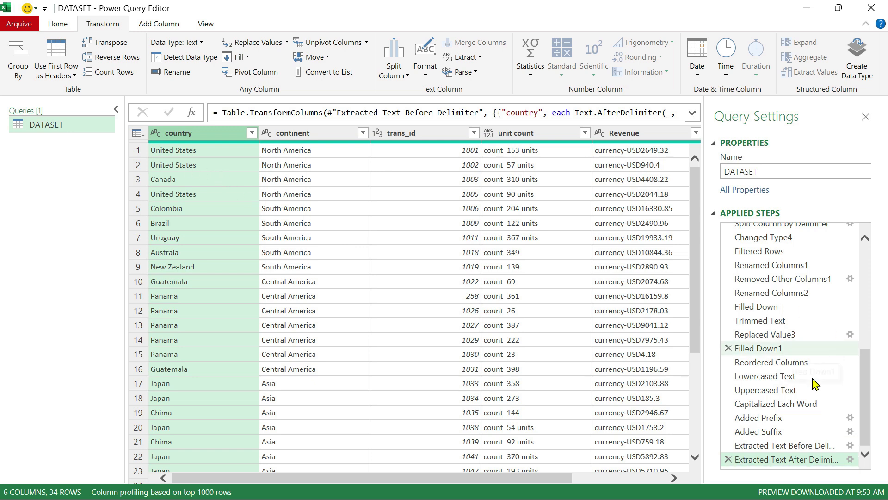
{"action": "left_click", "coordinate": [728, 464]}
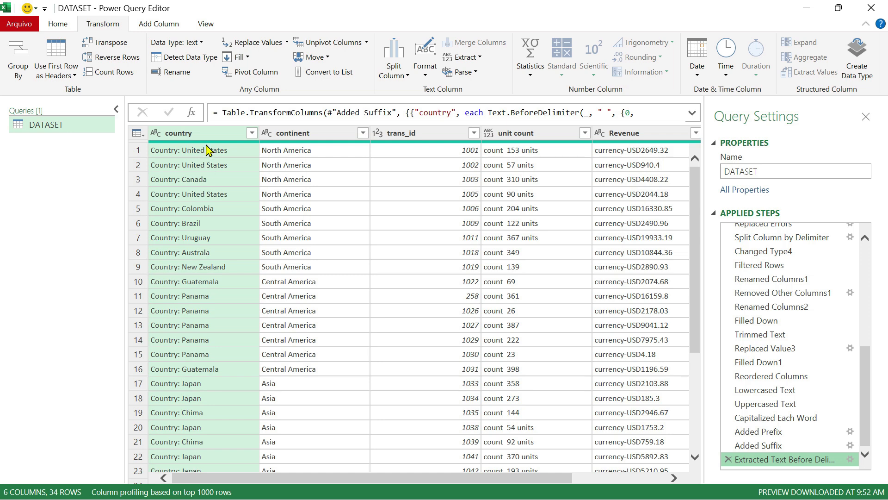
Extract the country text after a space delimiter, scanning from the start with 1 delimiter skipped, and review the resulting rows
{"action": "left_click", "coordinate": [479, 58]}
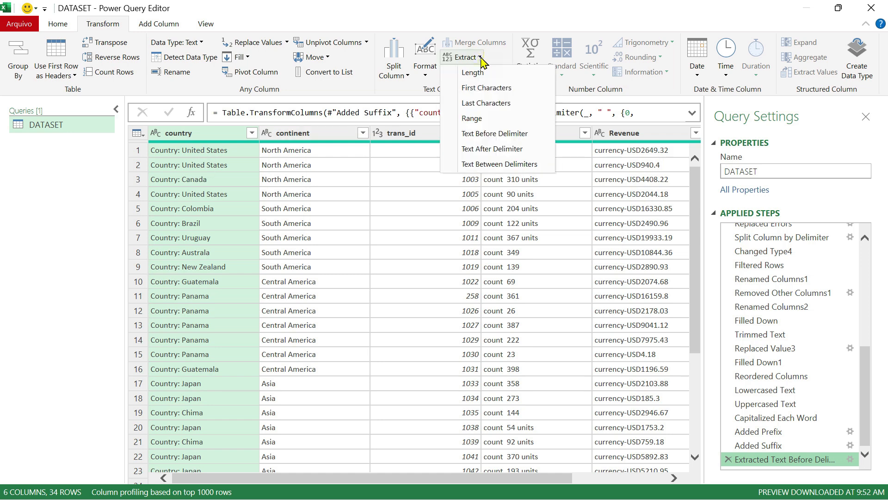
{"action": "left_click", "coordinate": [485, 152]}
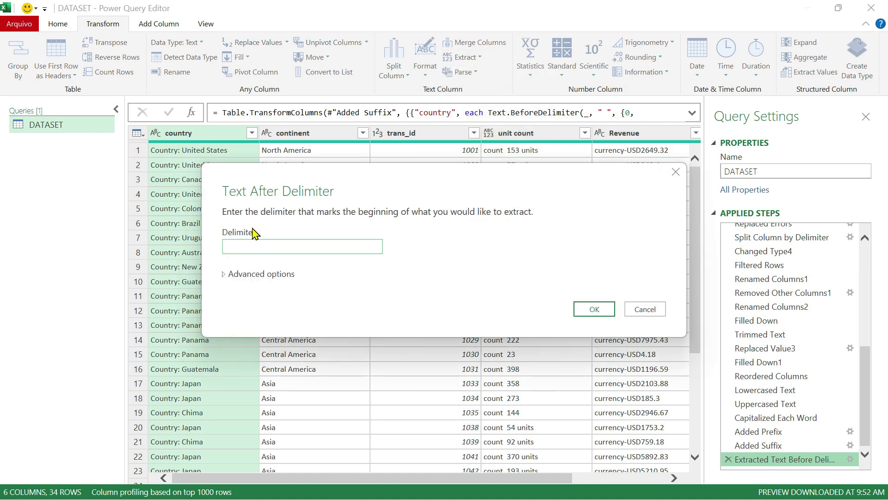
{"action": "left_click", "coordinate": [225, 275]}
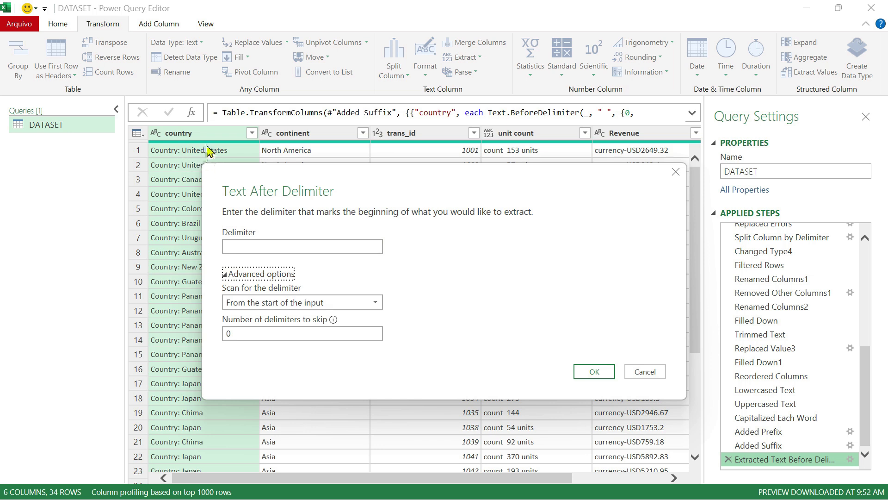
{"action": "left_click", "coordinate": [259, 329]}
{"action": "type", "text": "1"}
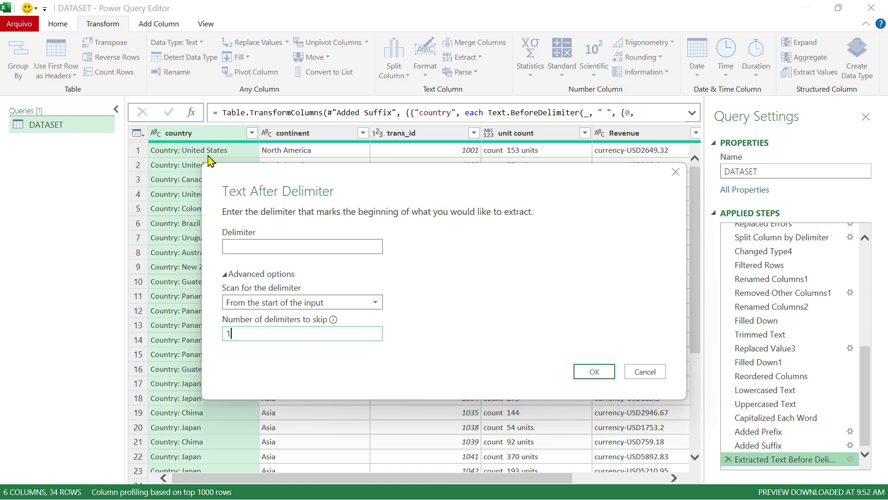
{"action": "left_click", "coordinate": [594, 371]}
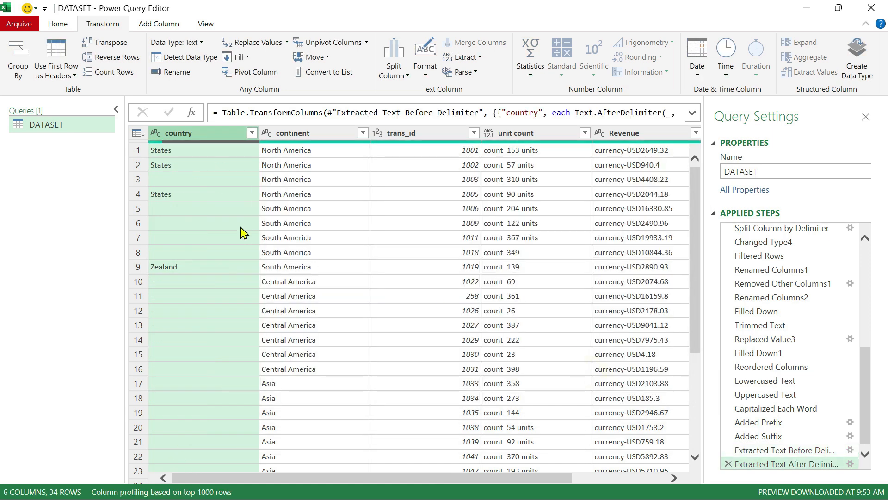
{"action": "scroll", "coordinate": [225, 361], "scroll_direction": "down", "scroll_amount": 4}
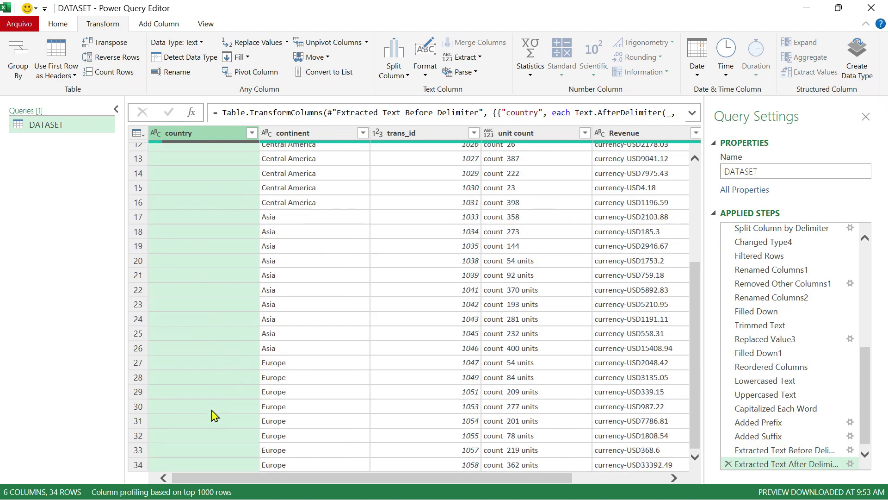
{"action": "scroll", "coordinate": [213, 407], "scroll_direction": "up", "scroll_amount": 4}
{"action": "scroll", "coordinate": [218, 252], "scroll_direction": "down", "scroll_amount": 5}
{"action": "scroll", "coordinate": [218, 252], "scroll_direction": "up", "scroll_amount": 5}
{"action": "left_click_drag", "start_coordinate": [764, 353], "coordinate": [772, 347]}
{"action": "scroll", "coordinate": [772, 343], "scroll_direction": "down", "scroll_amount": 1}
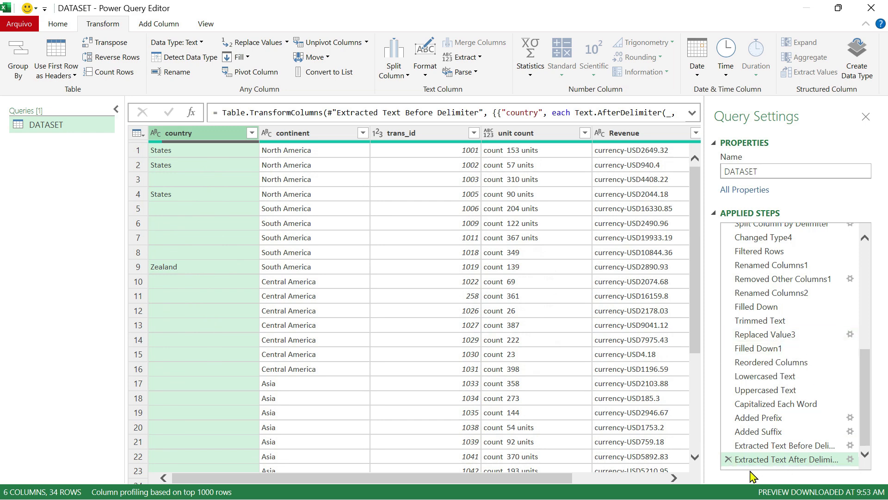
Delete the applied step that extracts country text after the delimiter, and check which statistics are available for the country column
{"action": "left_click", "coordinate": [728, 460]}
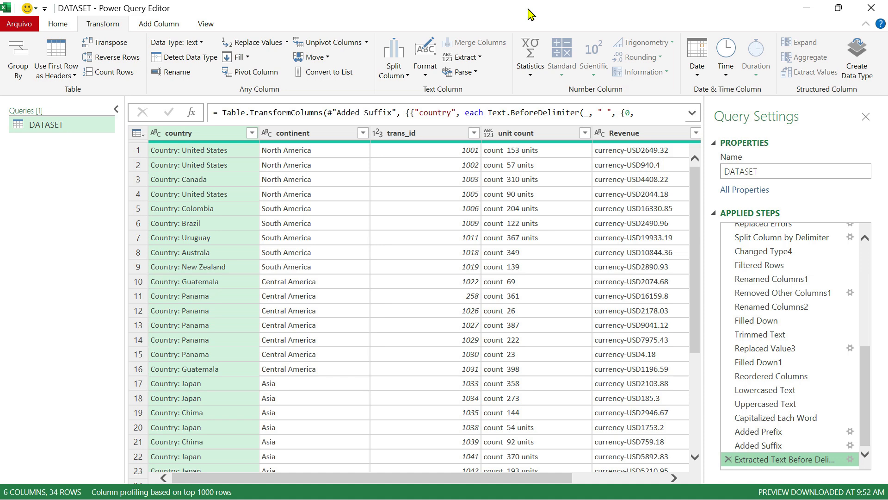
{"action": "left_click", "coordinate": [532, 73]}
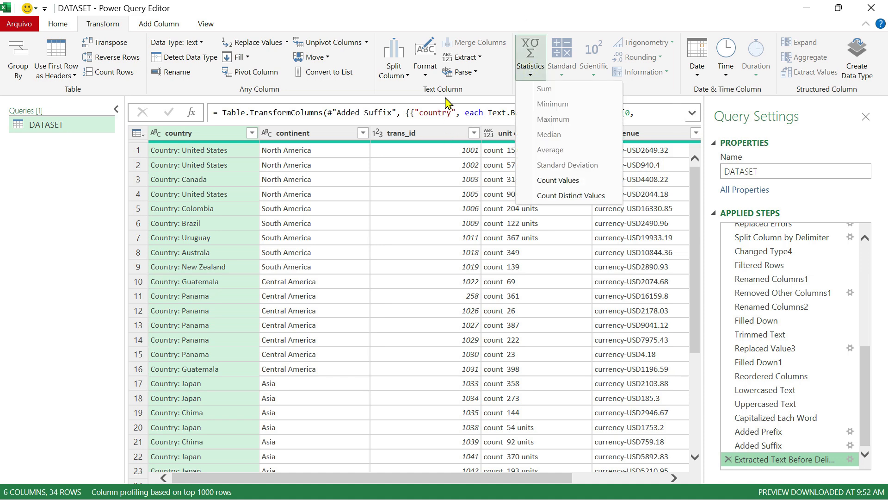
{"action": "left_click", "coordinate": [474, 17]}
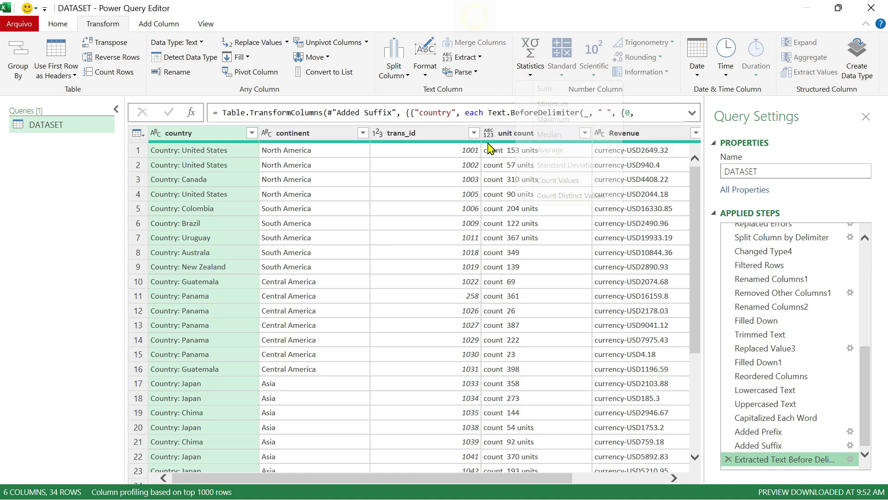
Select the trans_id column and examine the statistics, standard, scientific and rounding operations offered for numeric data
{"action": "left_click", "coordinate": [439, 135]}
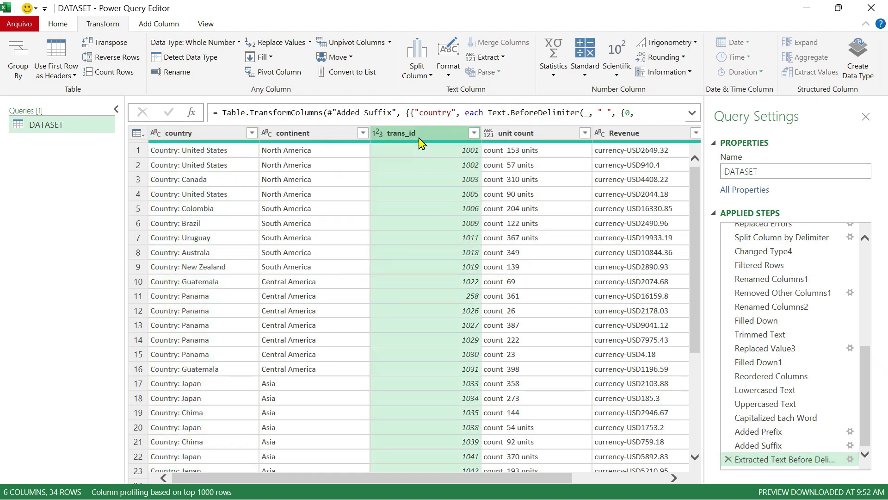
{"action": "left_click", "coordinate": [557, 79]}
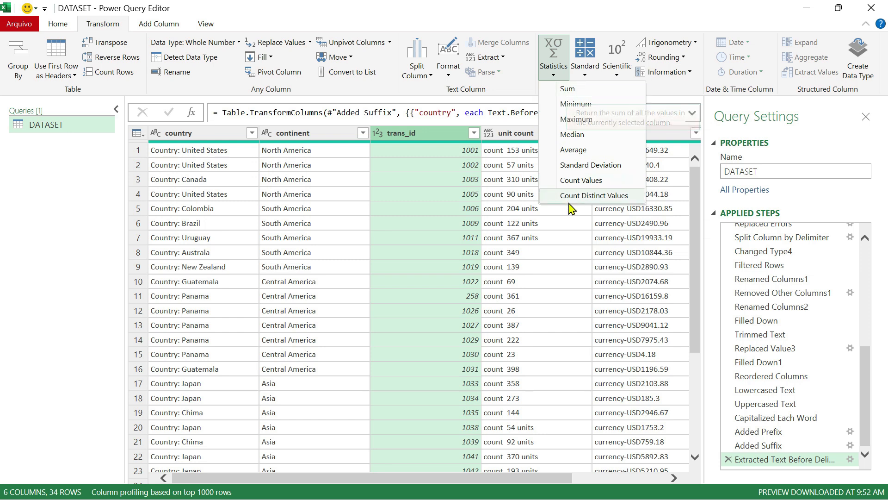
{"action": "left_click", "coordinate": [585, 77]}
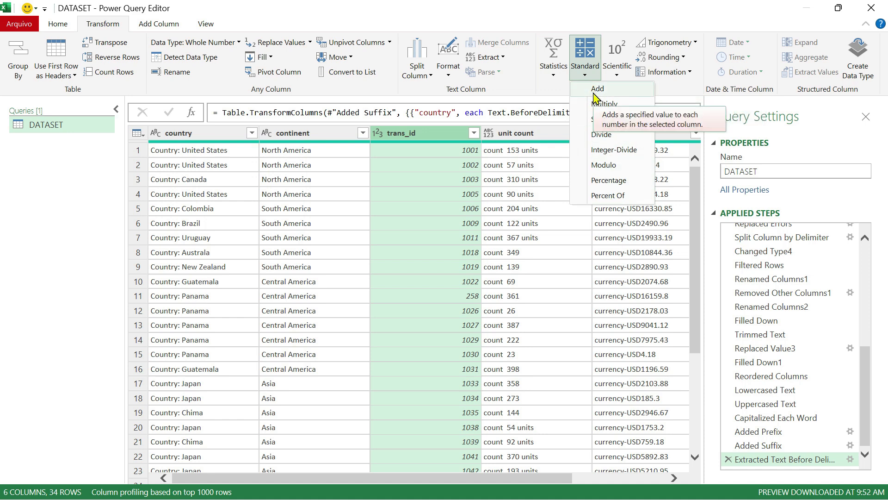
{"action": "left_click", "coordinate": [619, 72]}
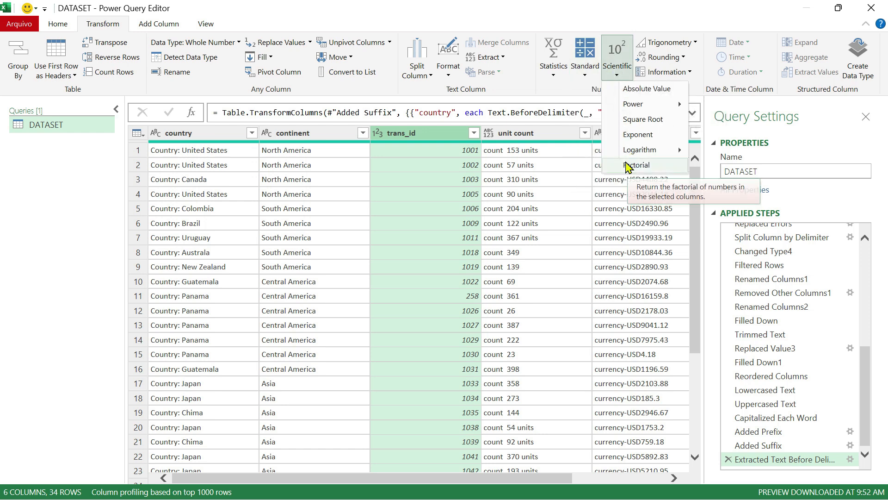
{"action": "left_click", "coordinate": [615, 20]}
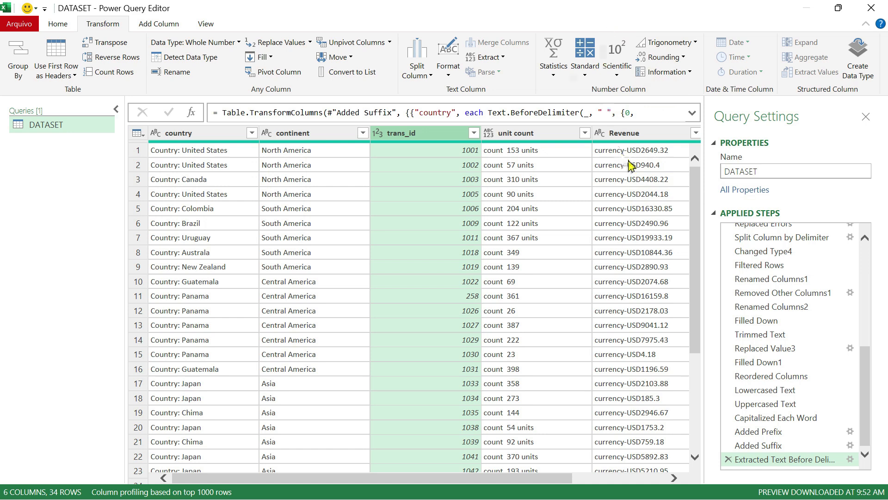
{"action": "left_click", "coordinate": [691, 75]}
{"action": "left_click", "coordinate": [683, 59]}
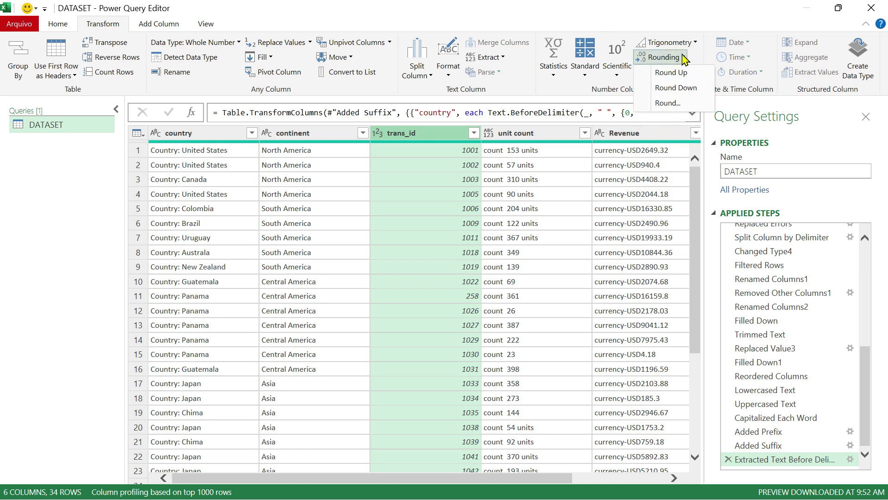
{"action": "left_click", "coordinate": [670, 15]}
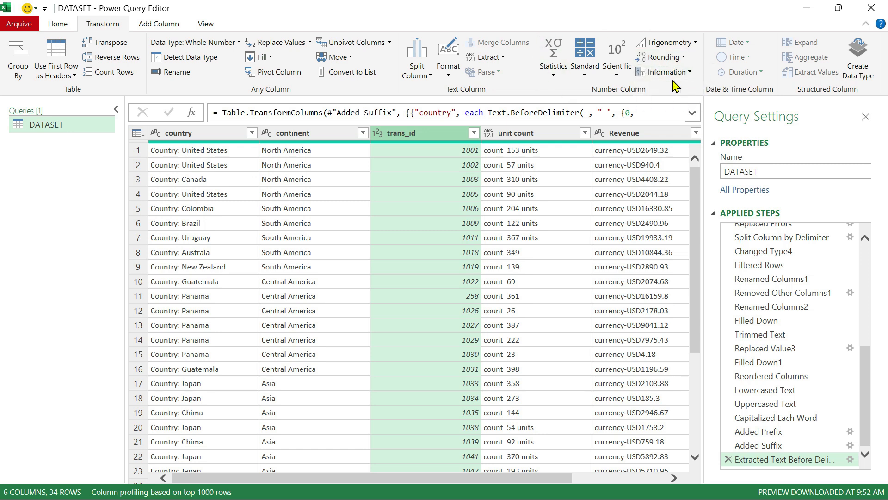